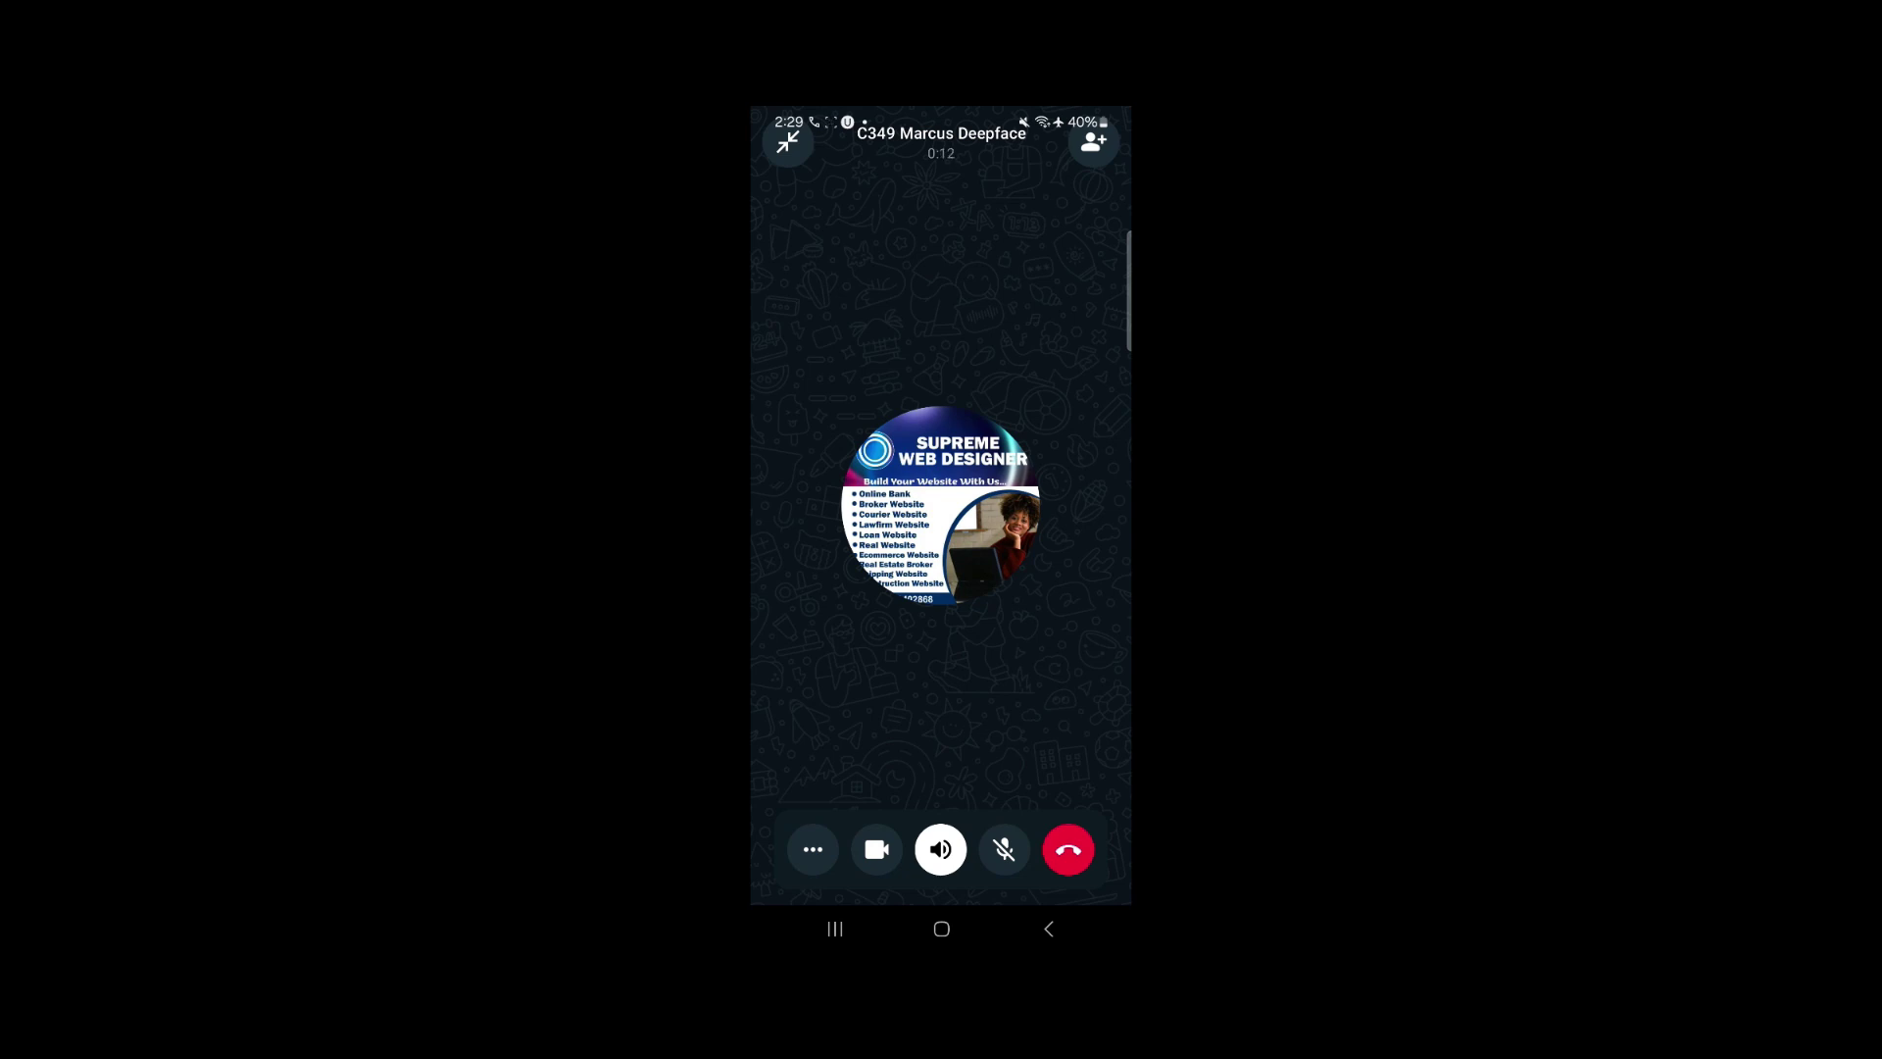
End the 15-second WhatsApp voice call with the red end-call button.
{"action": "left_click", "coordinate": [1069, 848]}
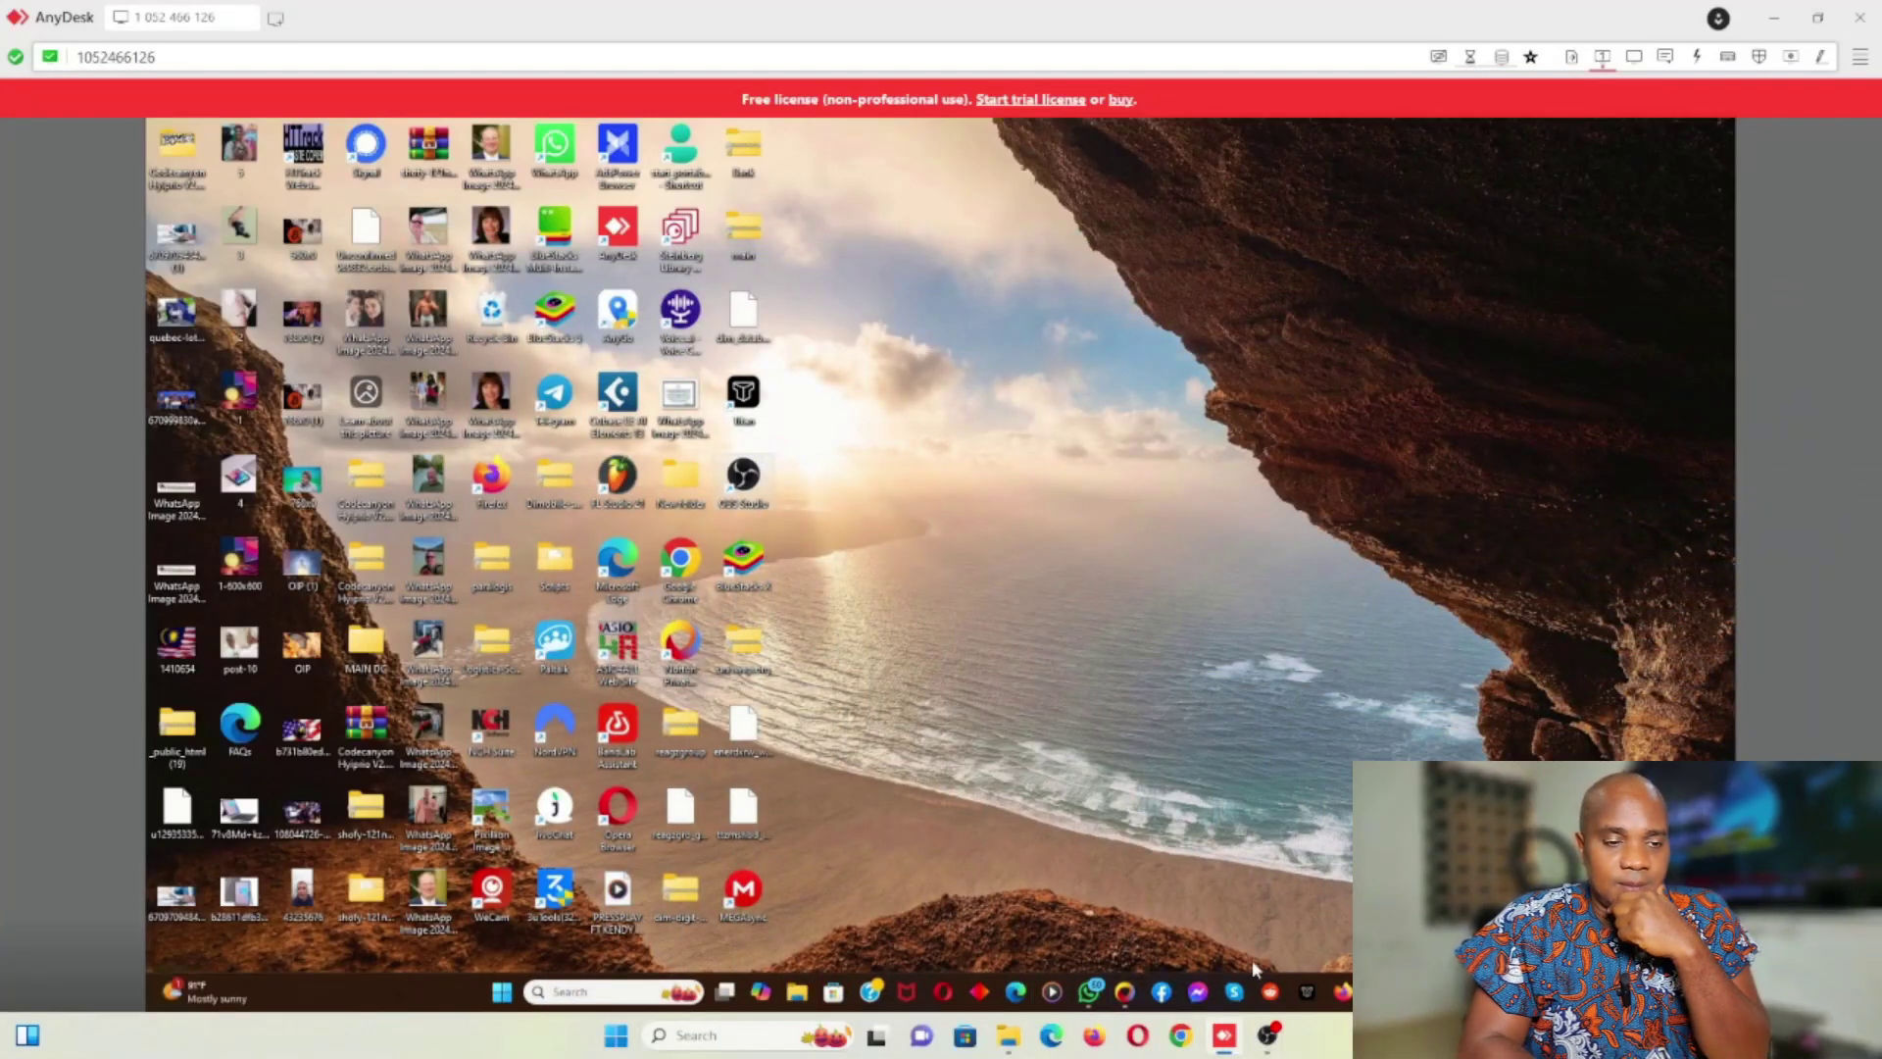
Restore the AnyDesk remote session and launch OBS Studio from its desktop icon.
{"action": "left_click", "coordinate": [1225, 1039]}
{"action": "left_click", "coordinate": [1223, 1046]}
{"action": "left_click", "coordinate": [1223, 1047]}
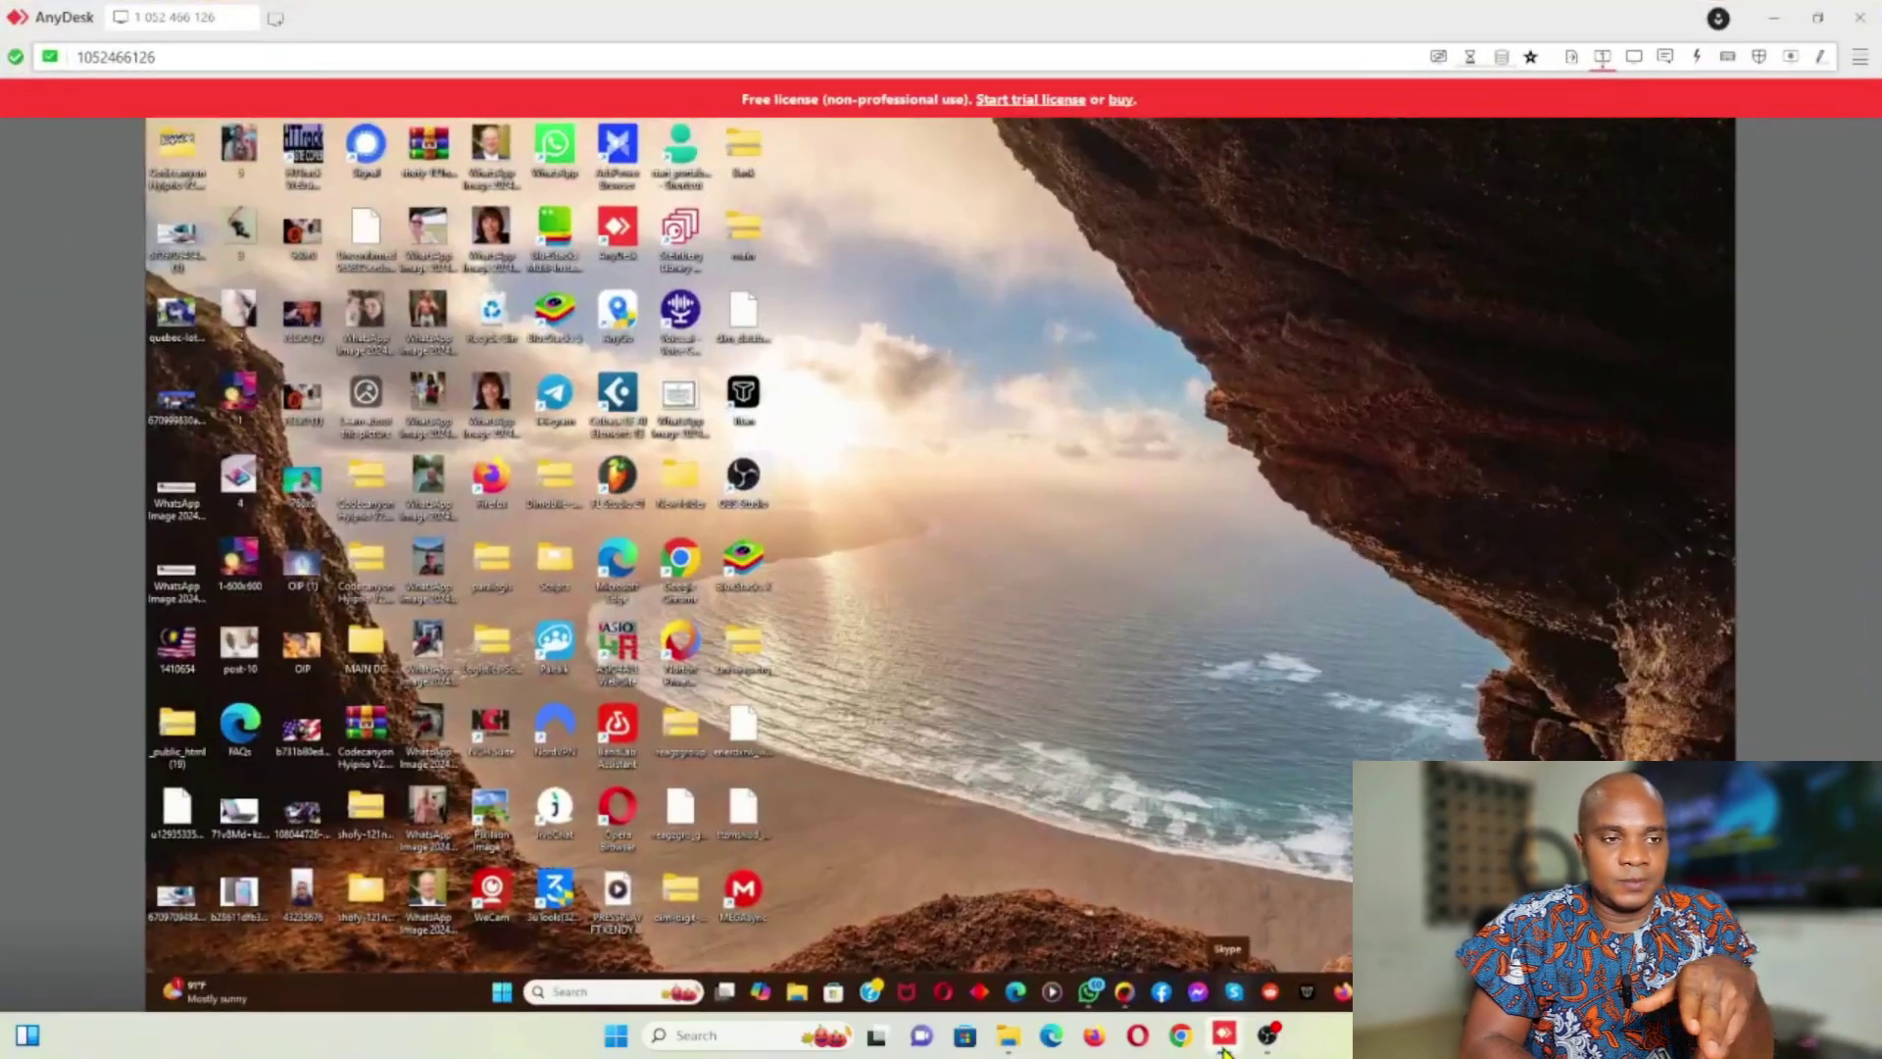
{"action": "left_click", "coordinate": [1225, 1039]}
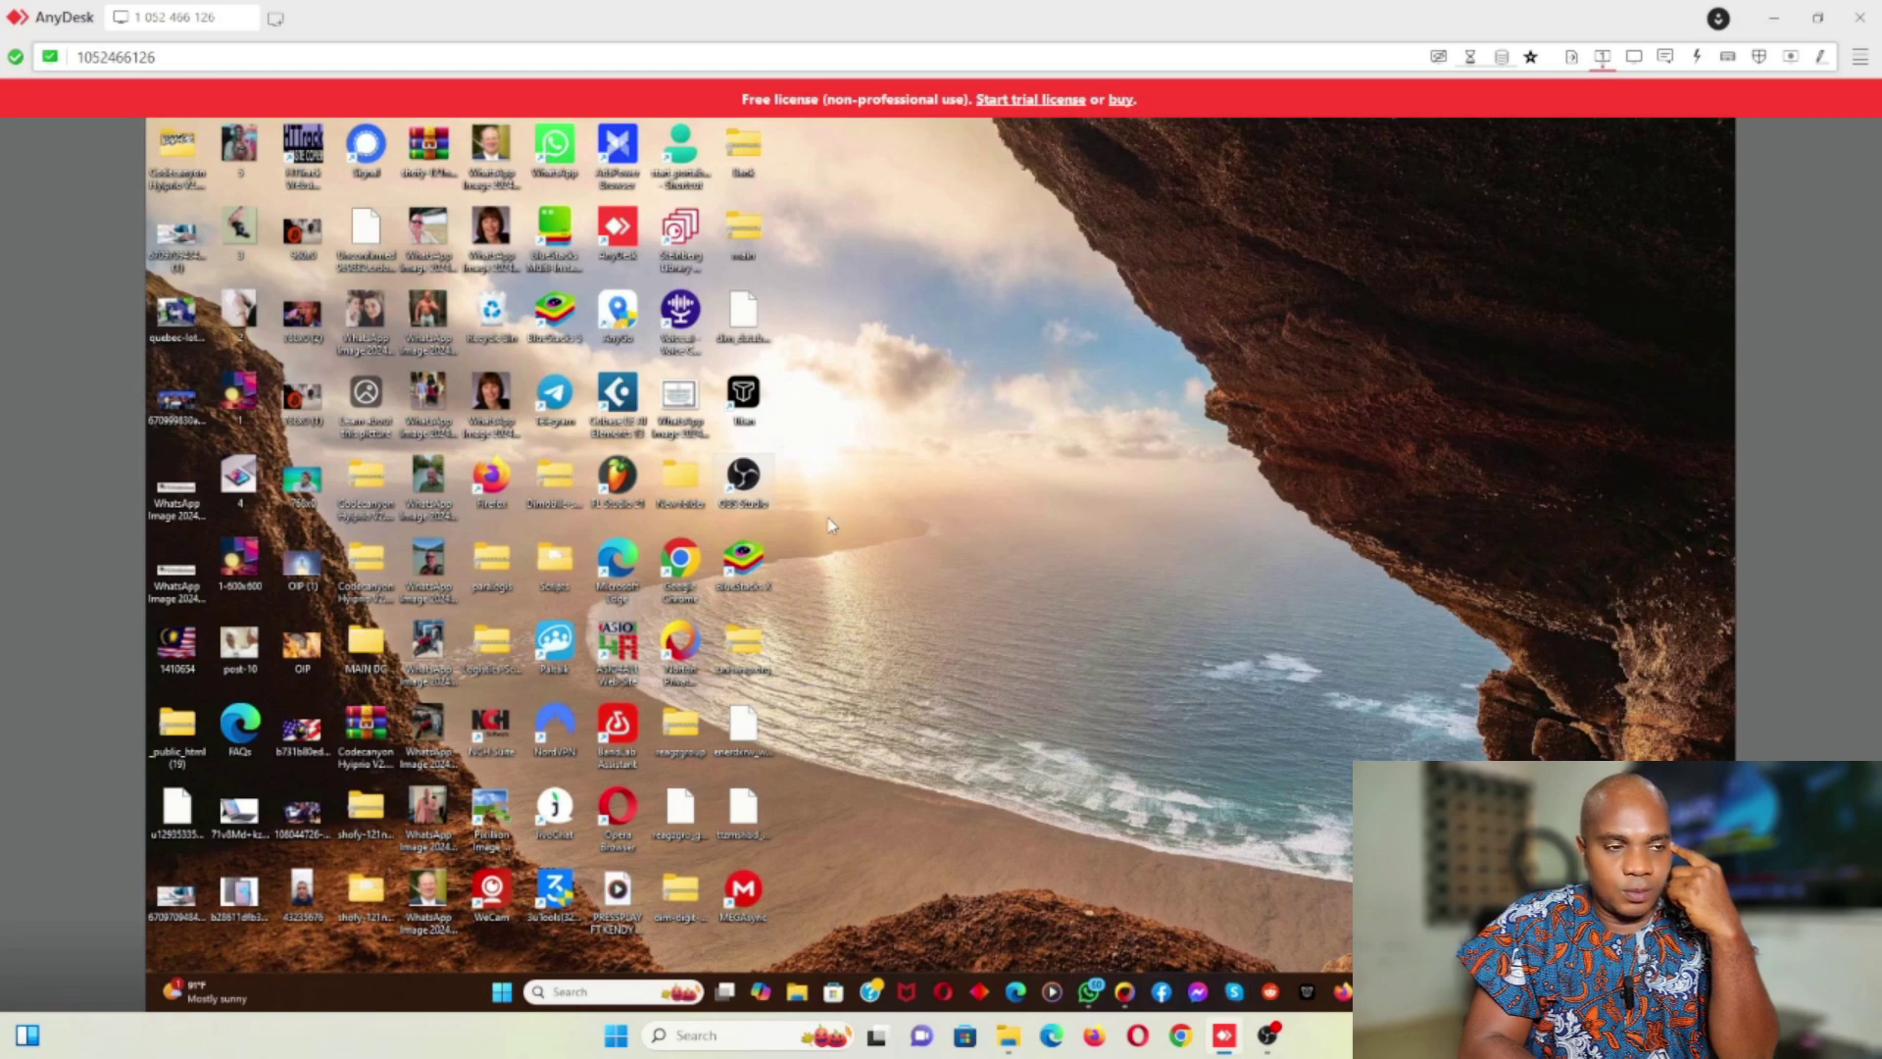
{"action": "double_click", "coordinate": [743, 478]}
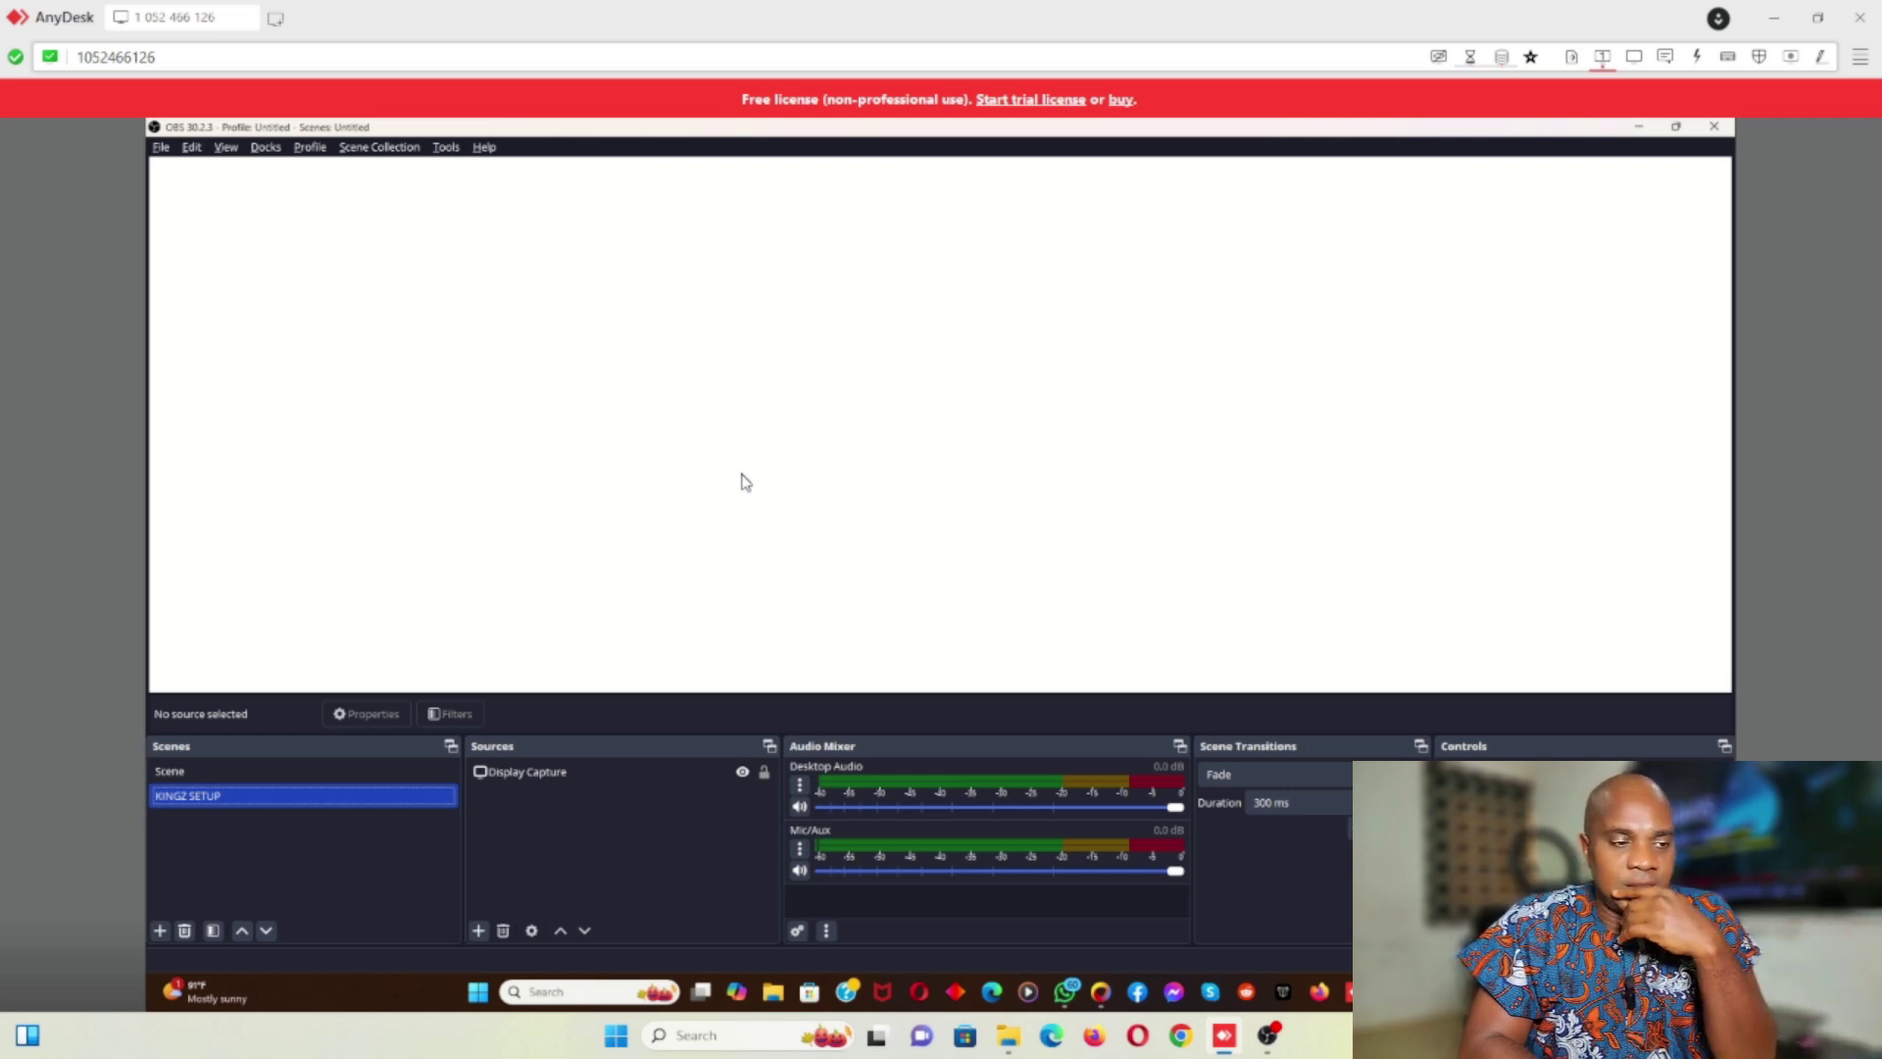
Delete the Display Capture source, add a new one, and cancel its properties.
{"action": "left_click", "coordinate": [554, 774]}
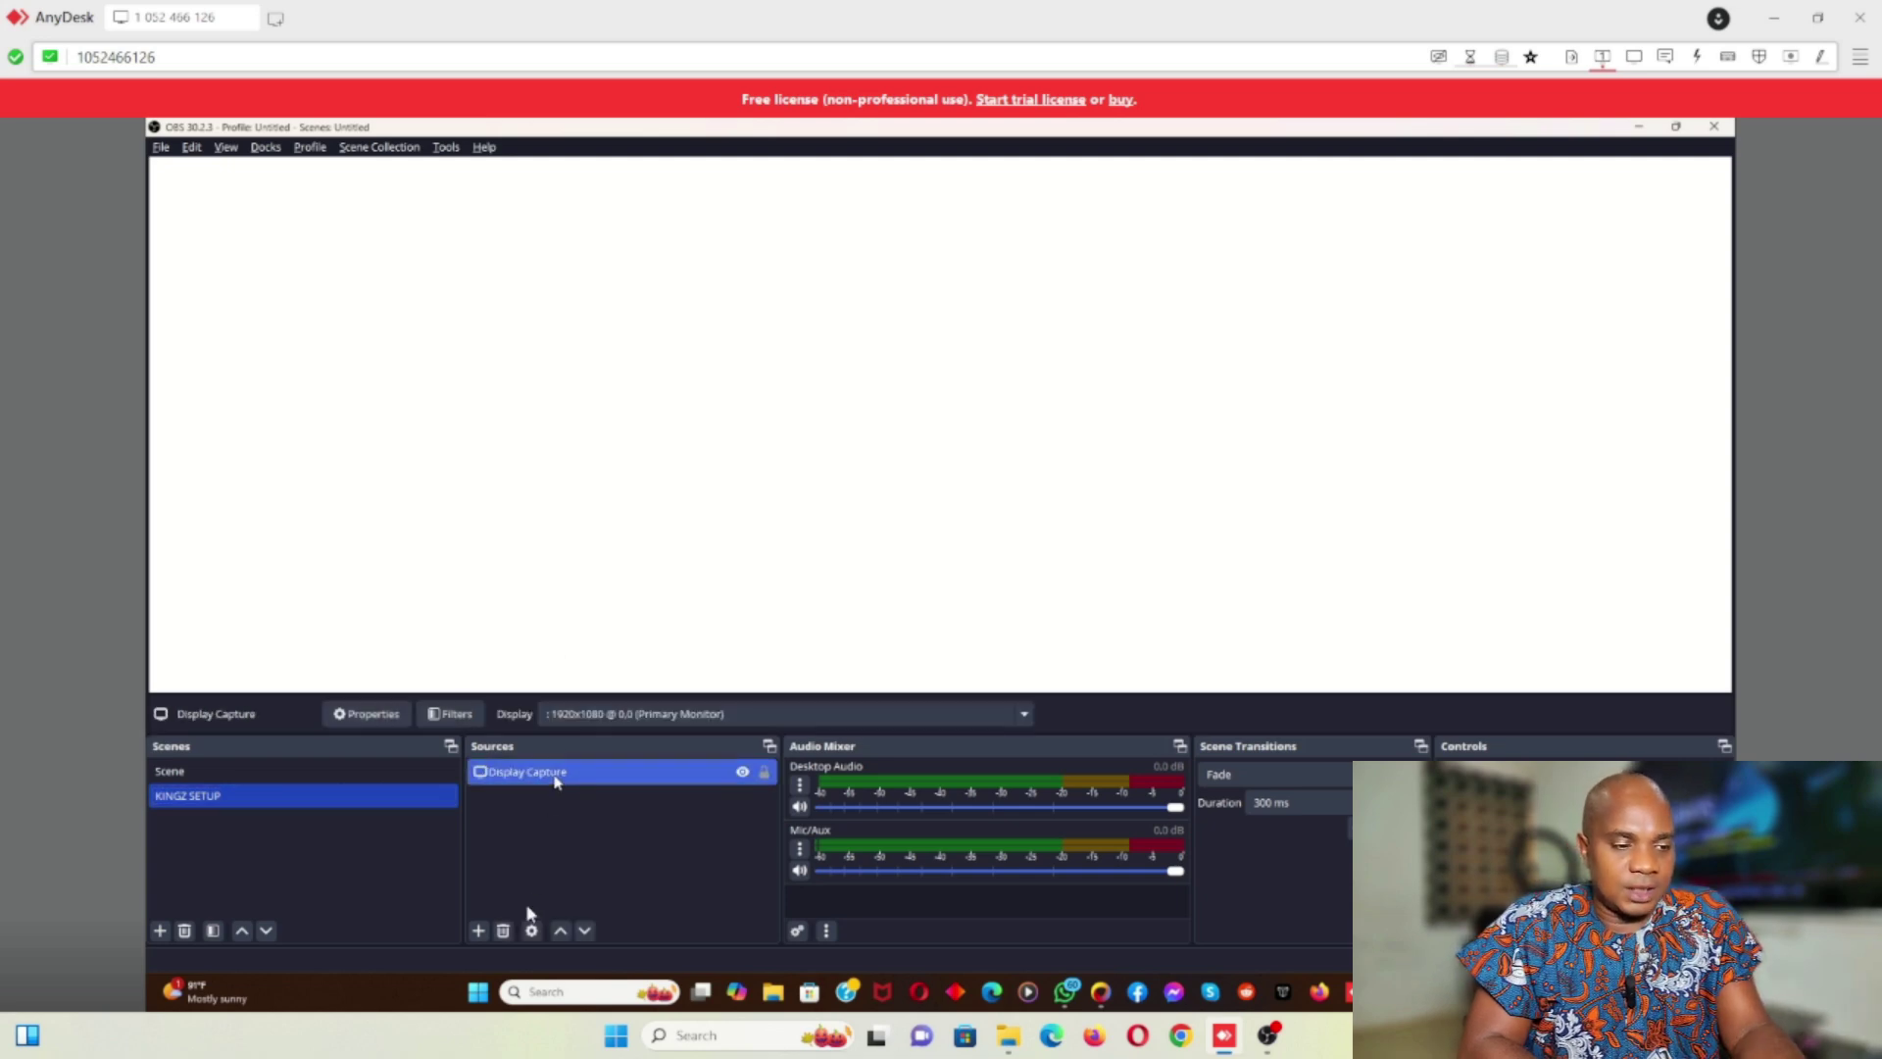
{"action": "left_click", "coordinate": [503, 931]}
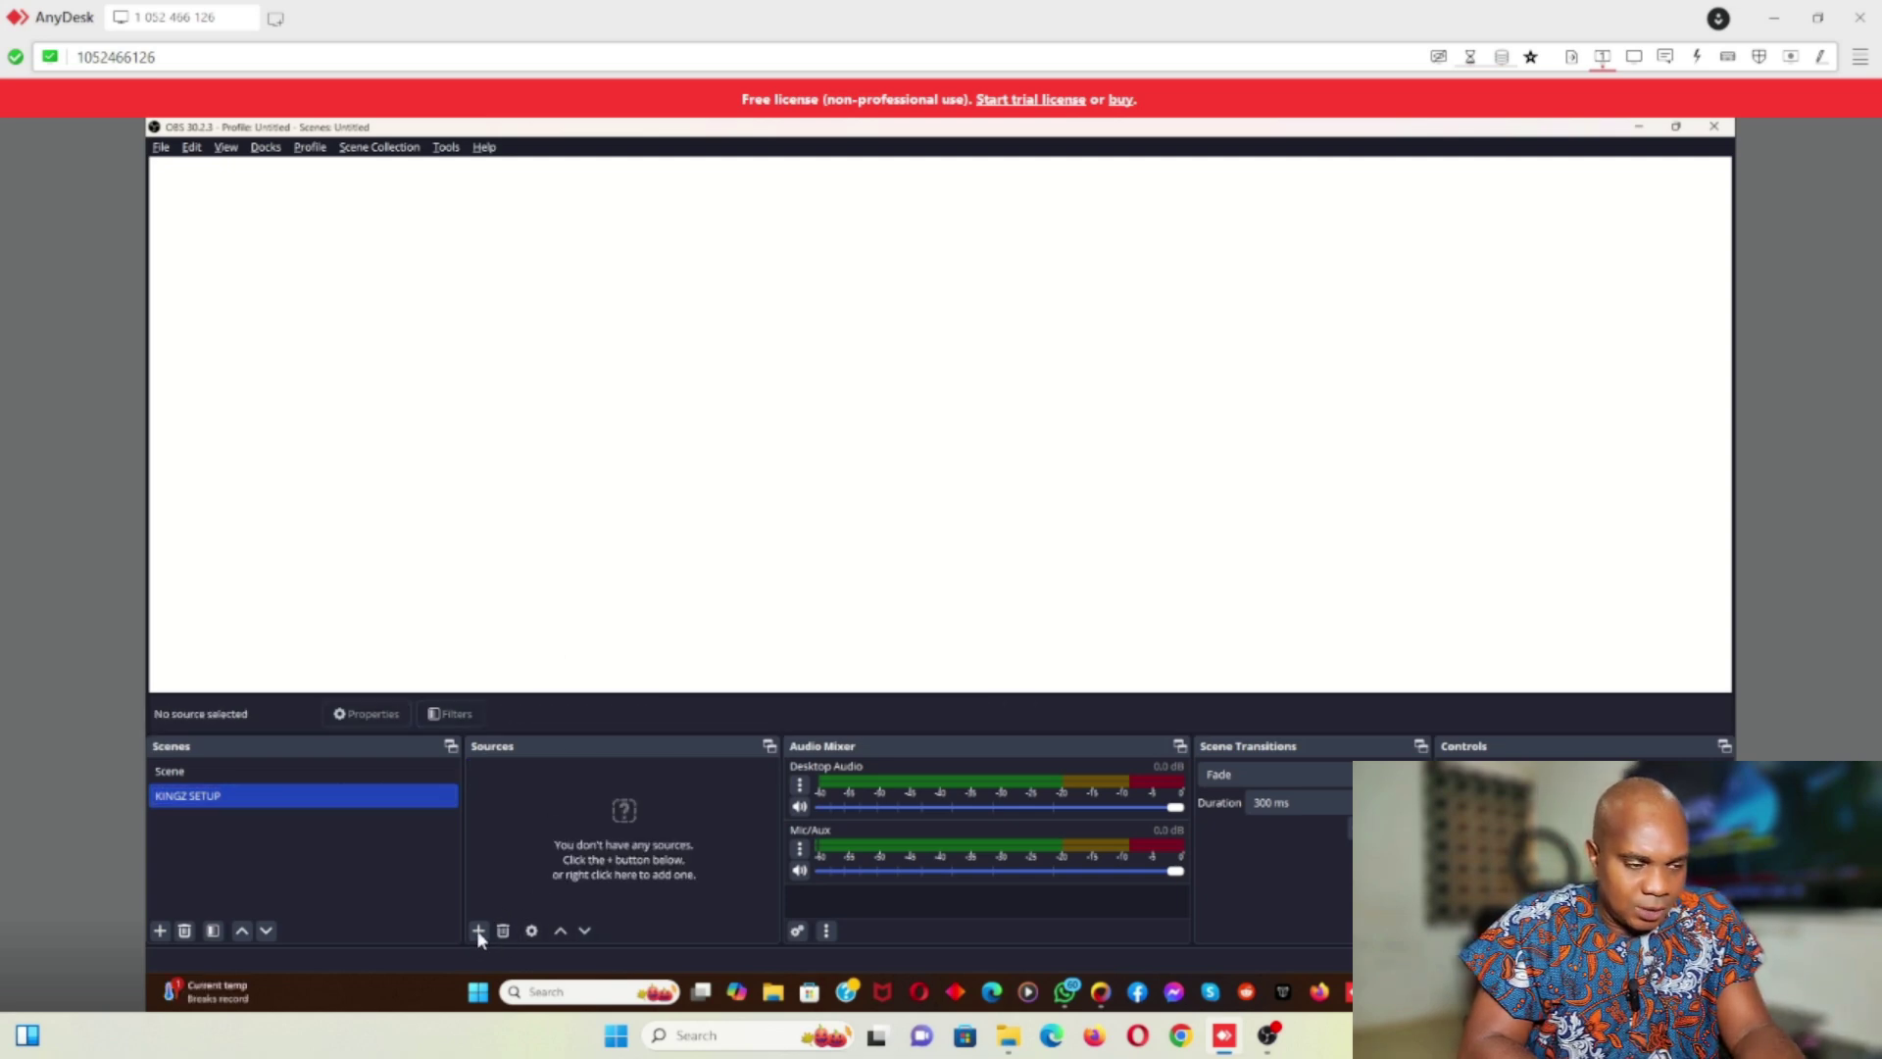
{"action": "left_click", "coordinate": [478, 932]}
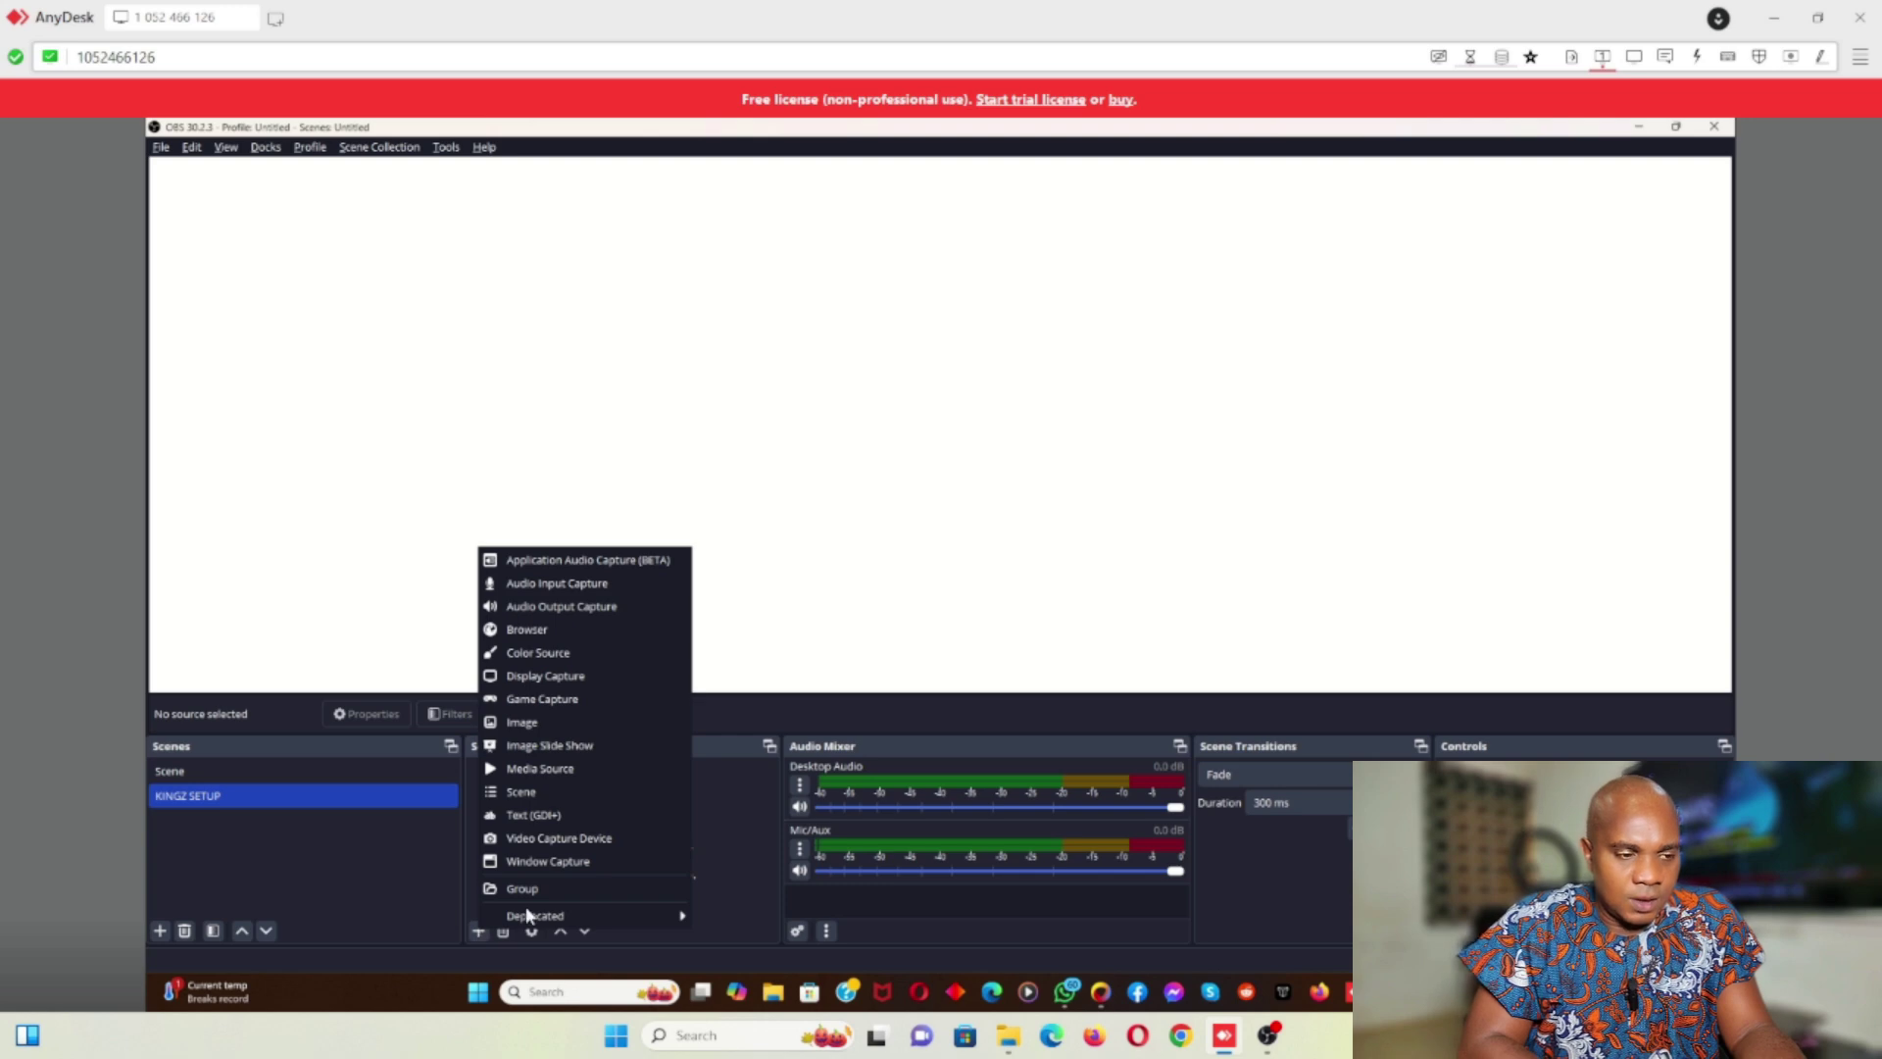
{"action": "left_click", "coordinate": [552, 675]}
{"action": "left_click", "coordinate": [981, 653]}
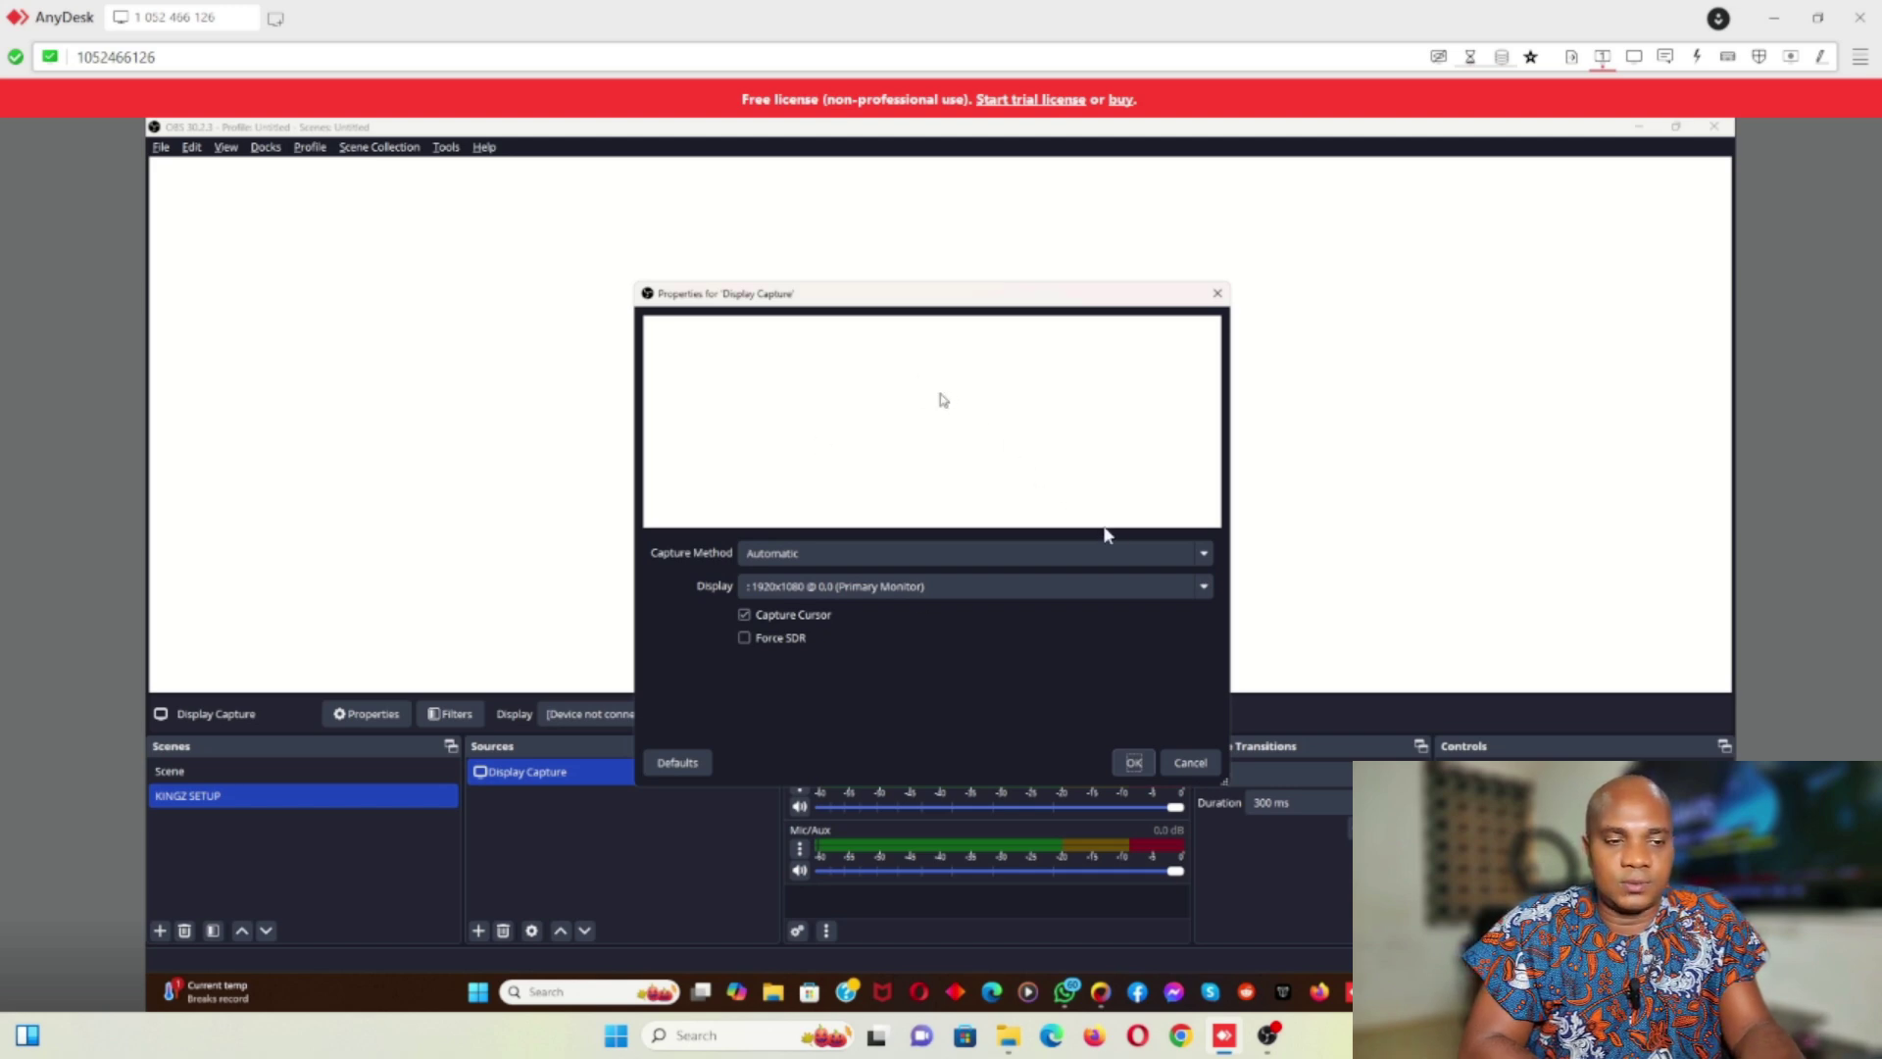
{"action": "left_click", "coordinate": [1191, 764]}
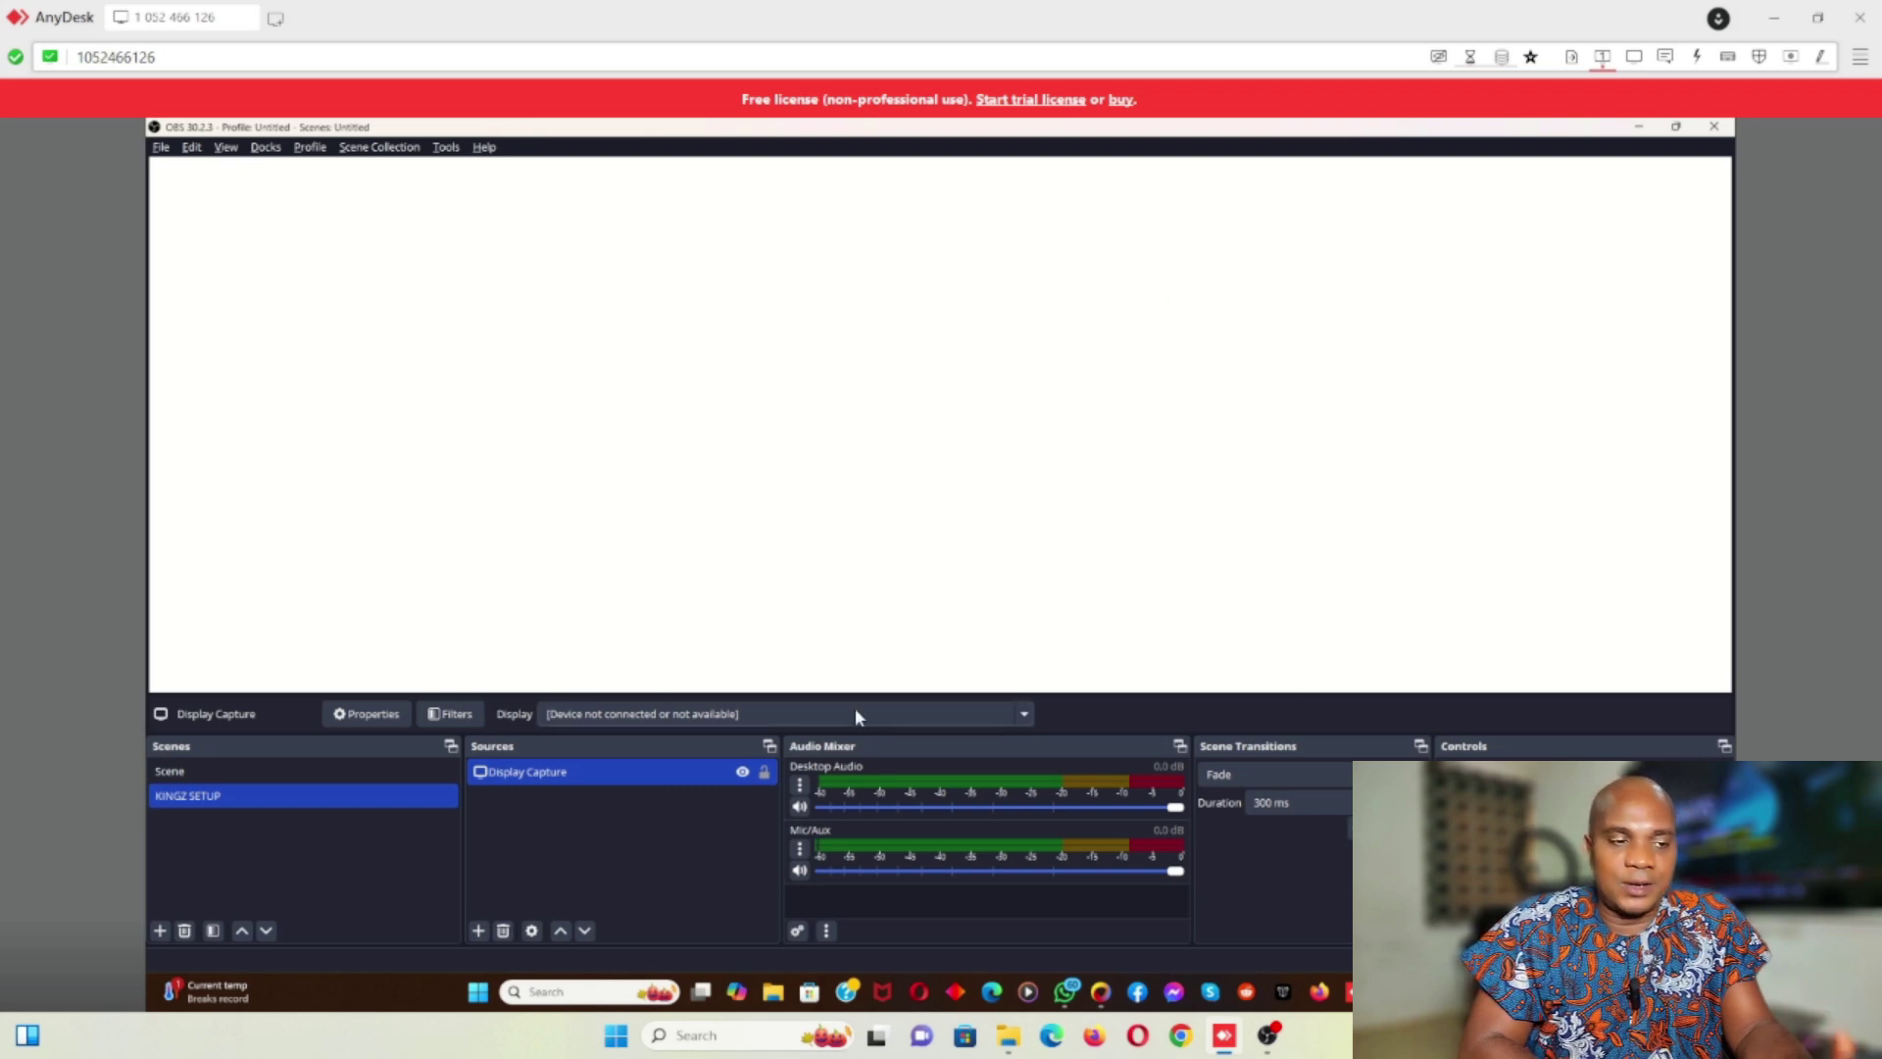
Dismiss the source types list and close OBS Studio.
{"action": "left_click", "coordinate": [478, 930]}
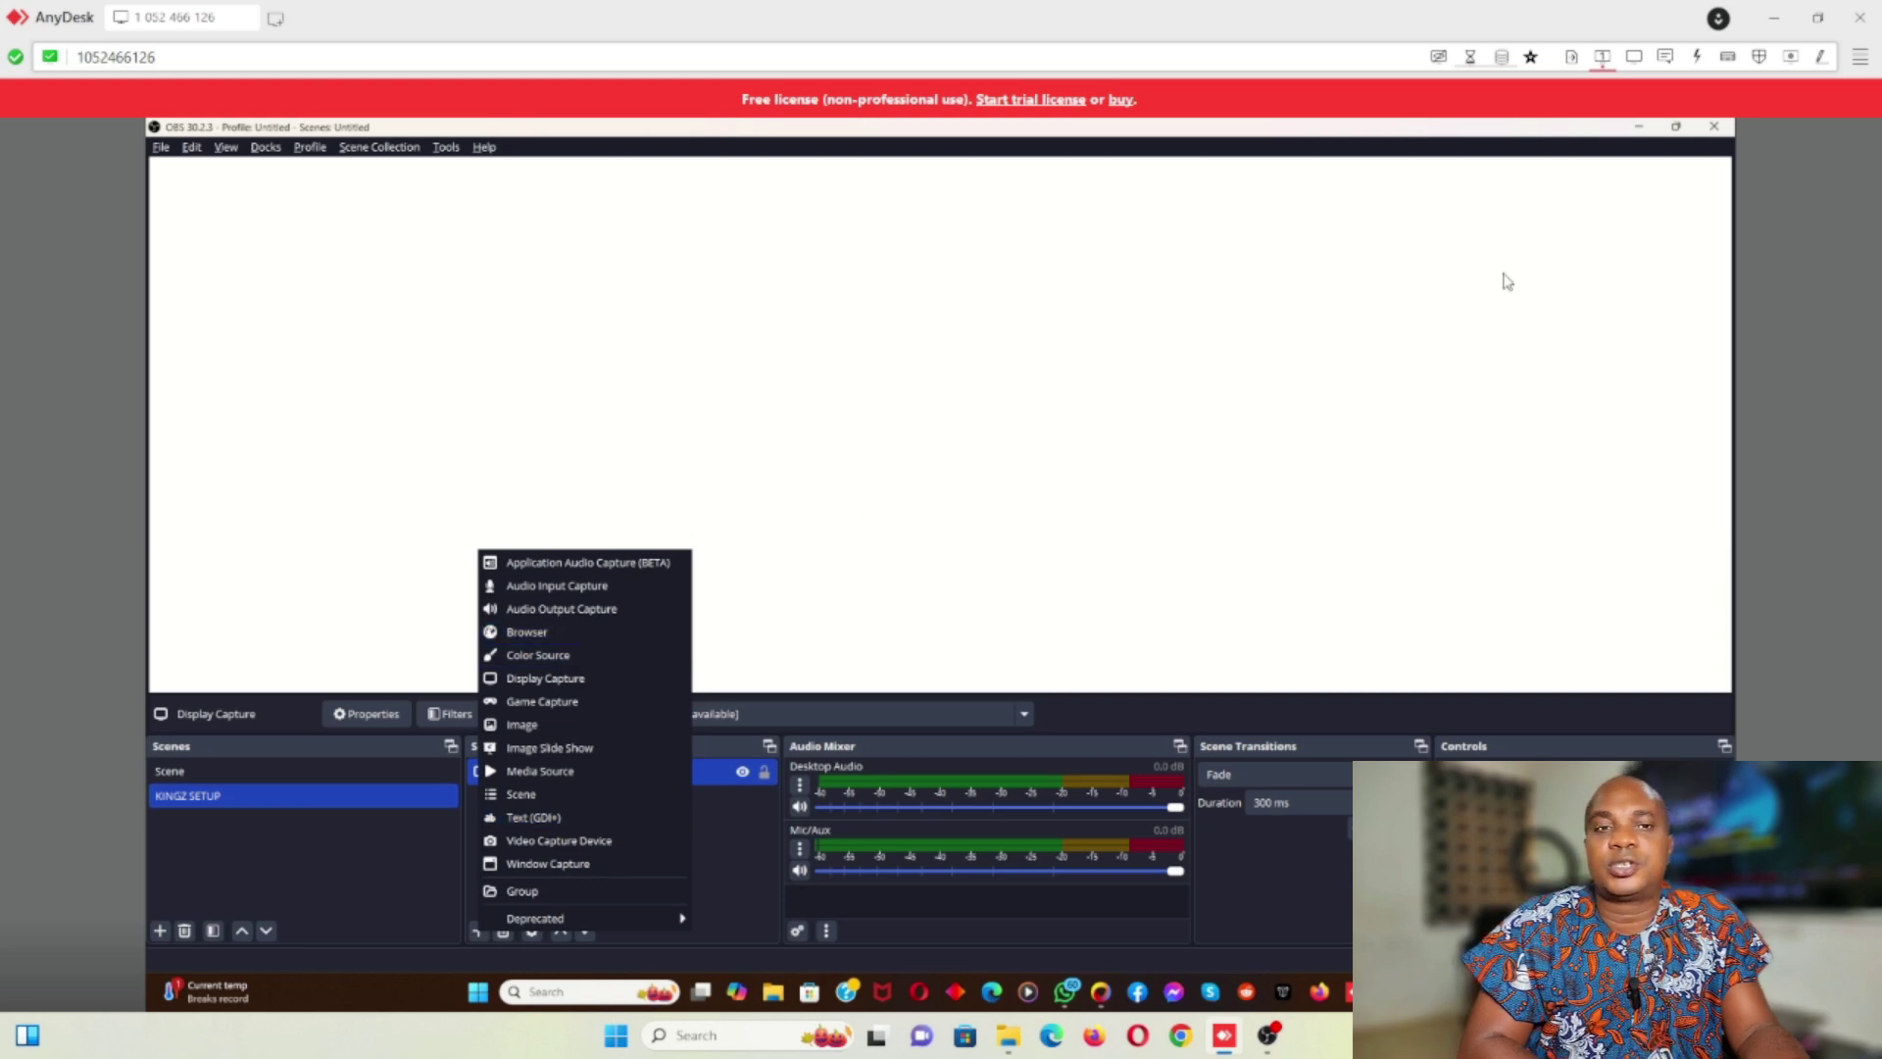
{"action": "left_click", "coordinate": [1714, 128]}
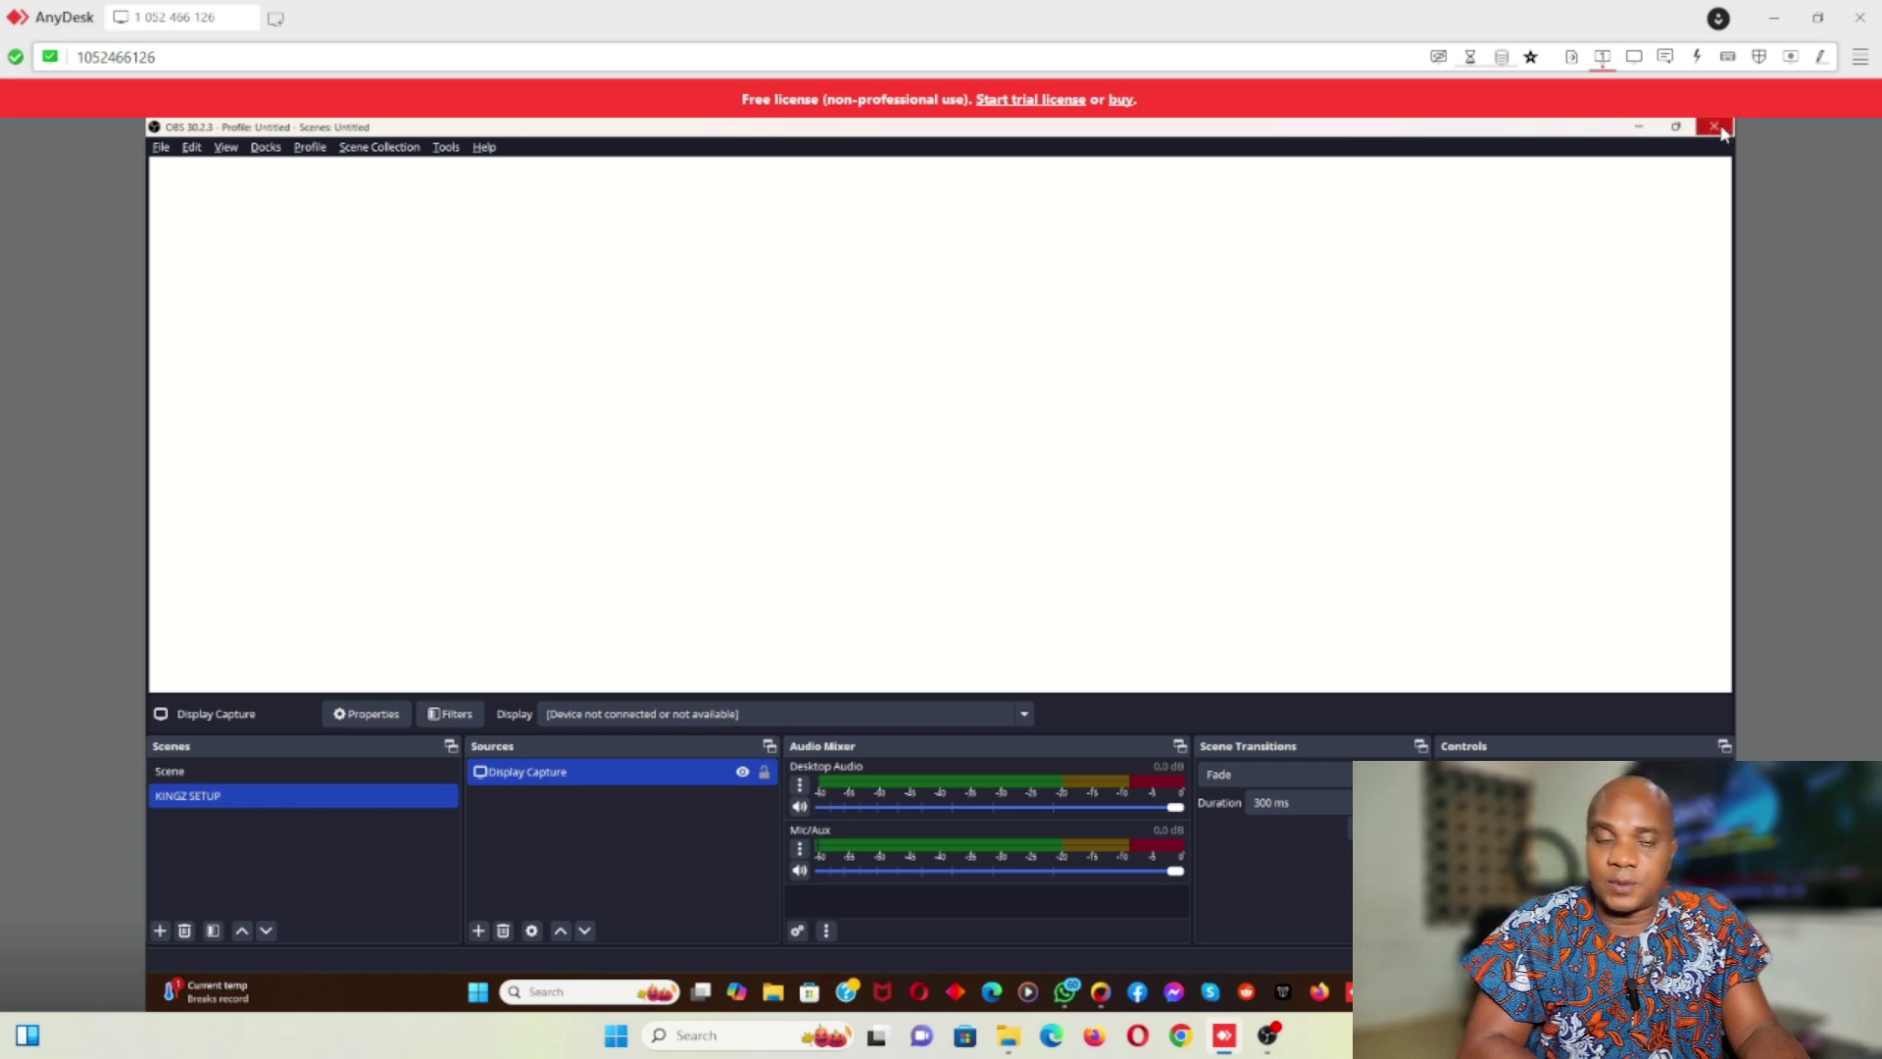
{"action": "left_click", "coordinate": [1720, 129]}
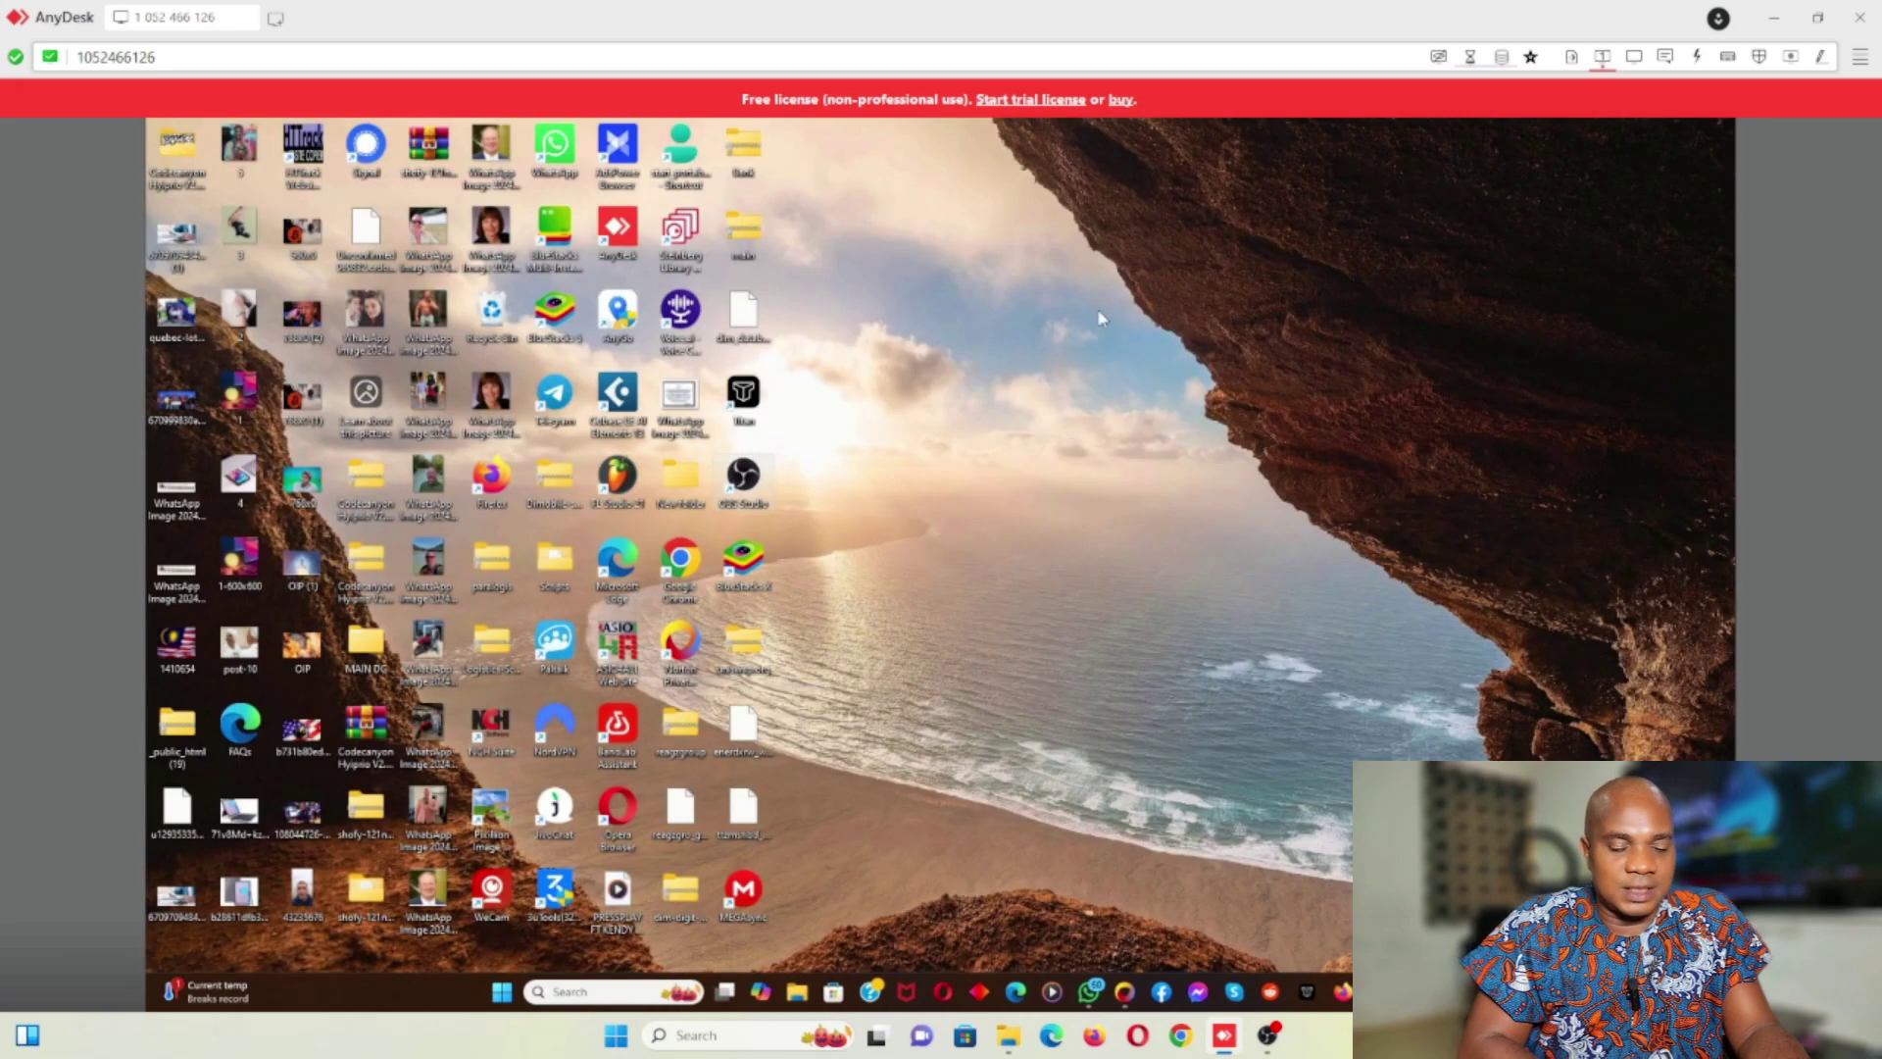
Refresh the remote desktop, then relaunch and close OBS Studio.
{"action": "right_click", "coordinate": [1035, 303]}
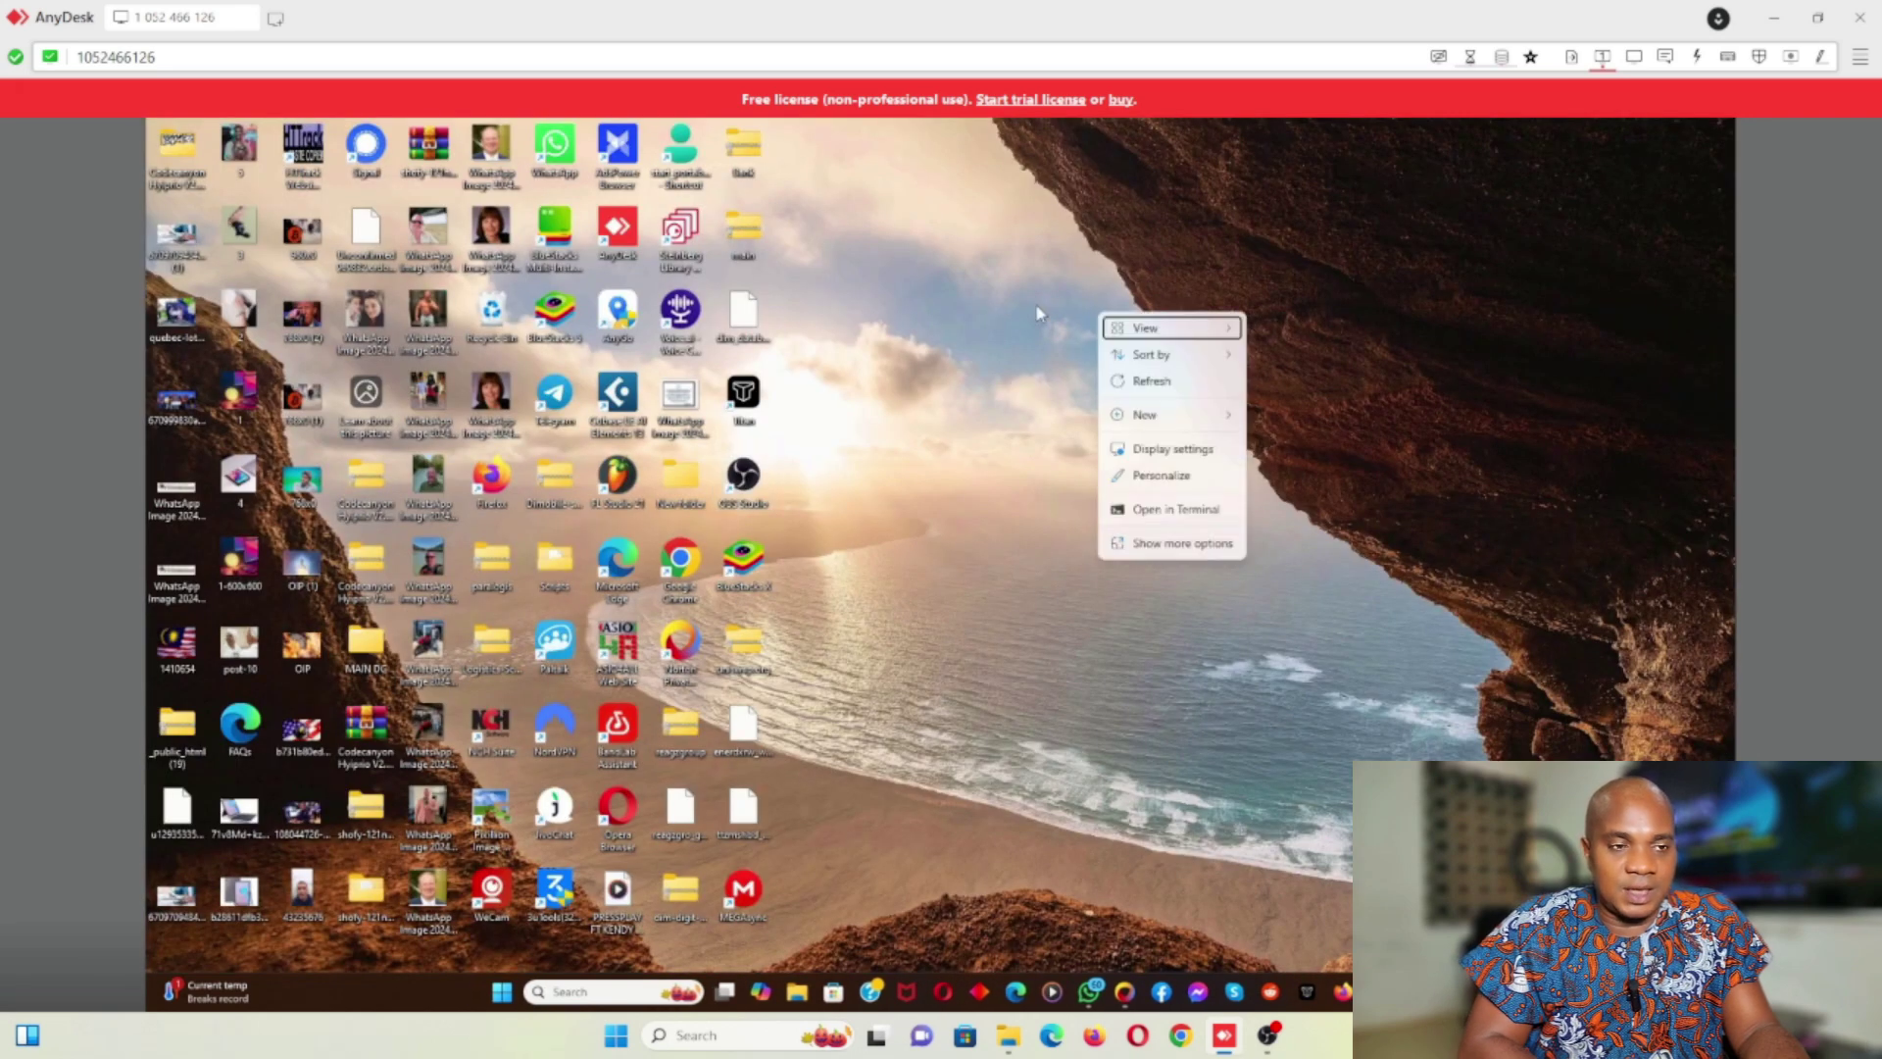
{"action": "left_click", "coordinate": [1167, 388]}
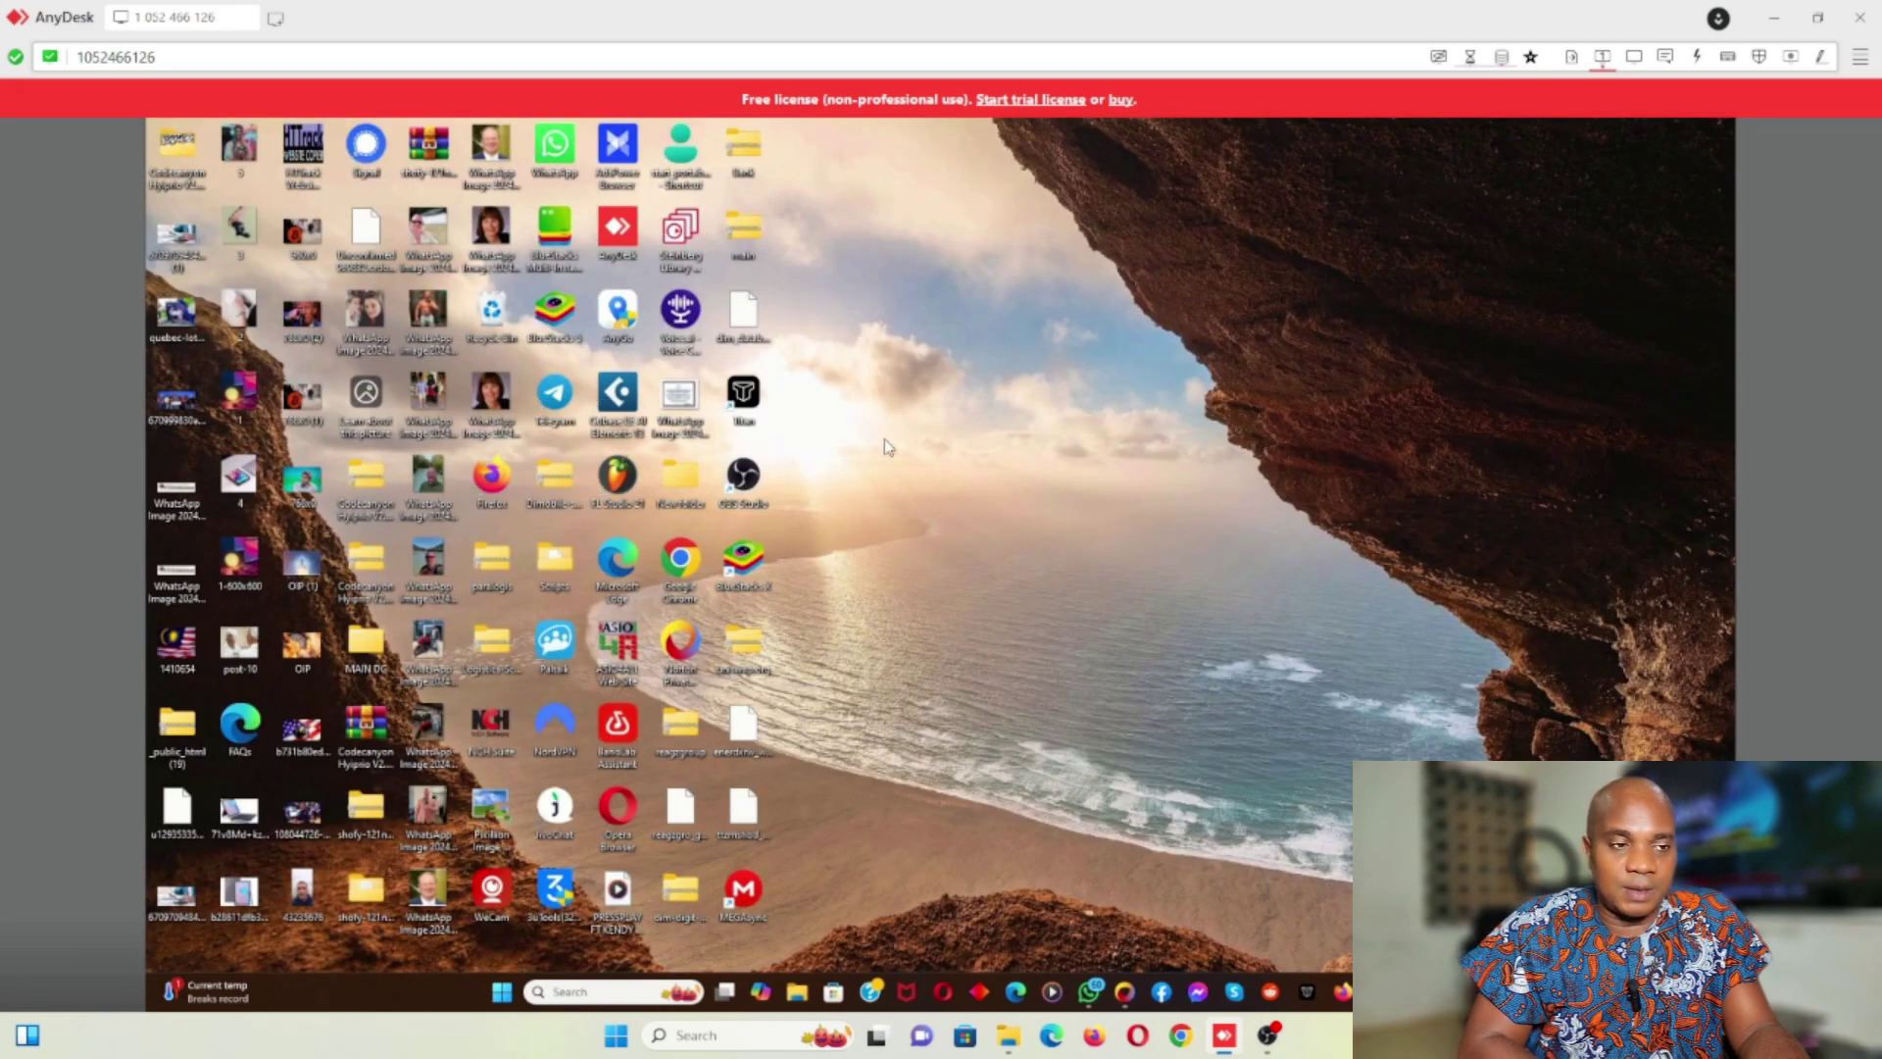
{"action": "double_click", "coordinate": [743, 478]}
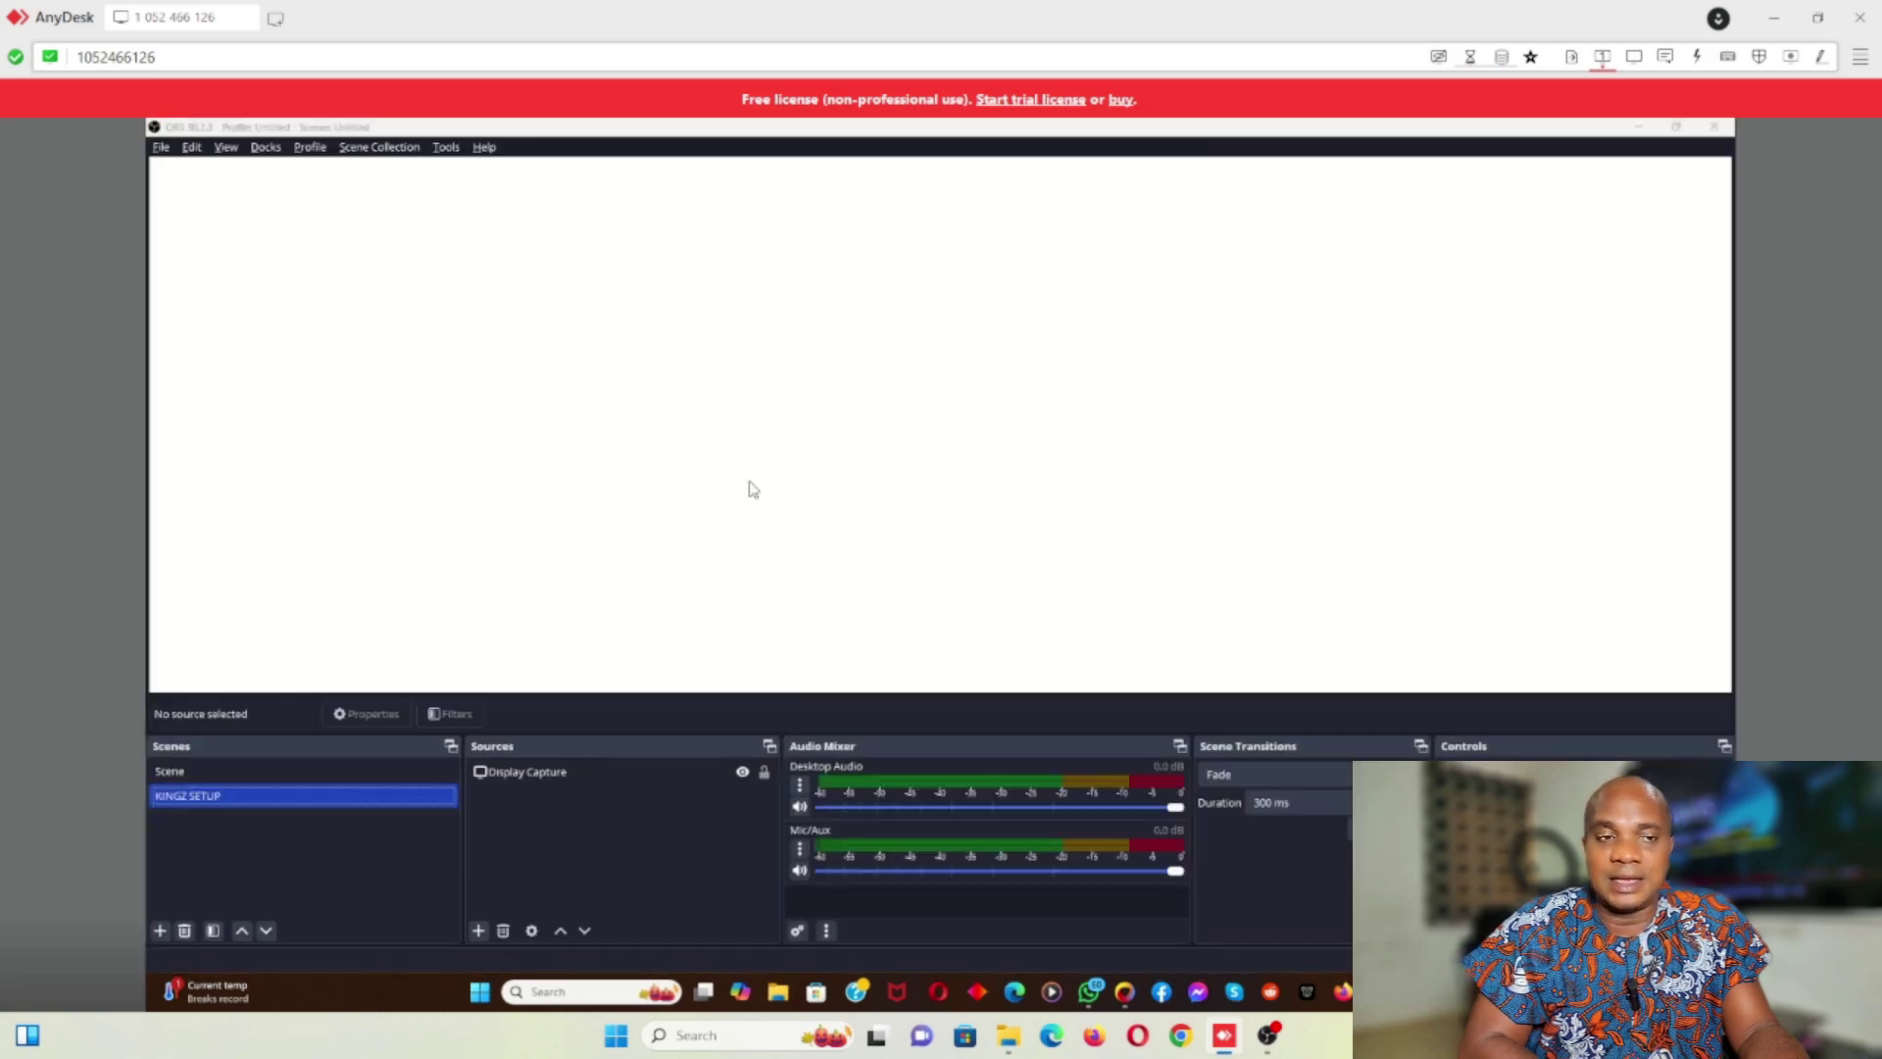
{"action": "left_click", "coordinate": [1713, 117]}
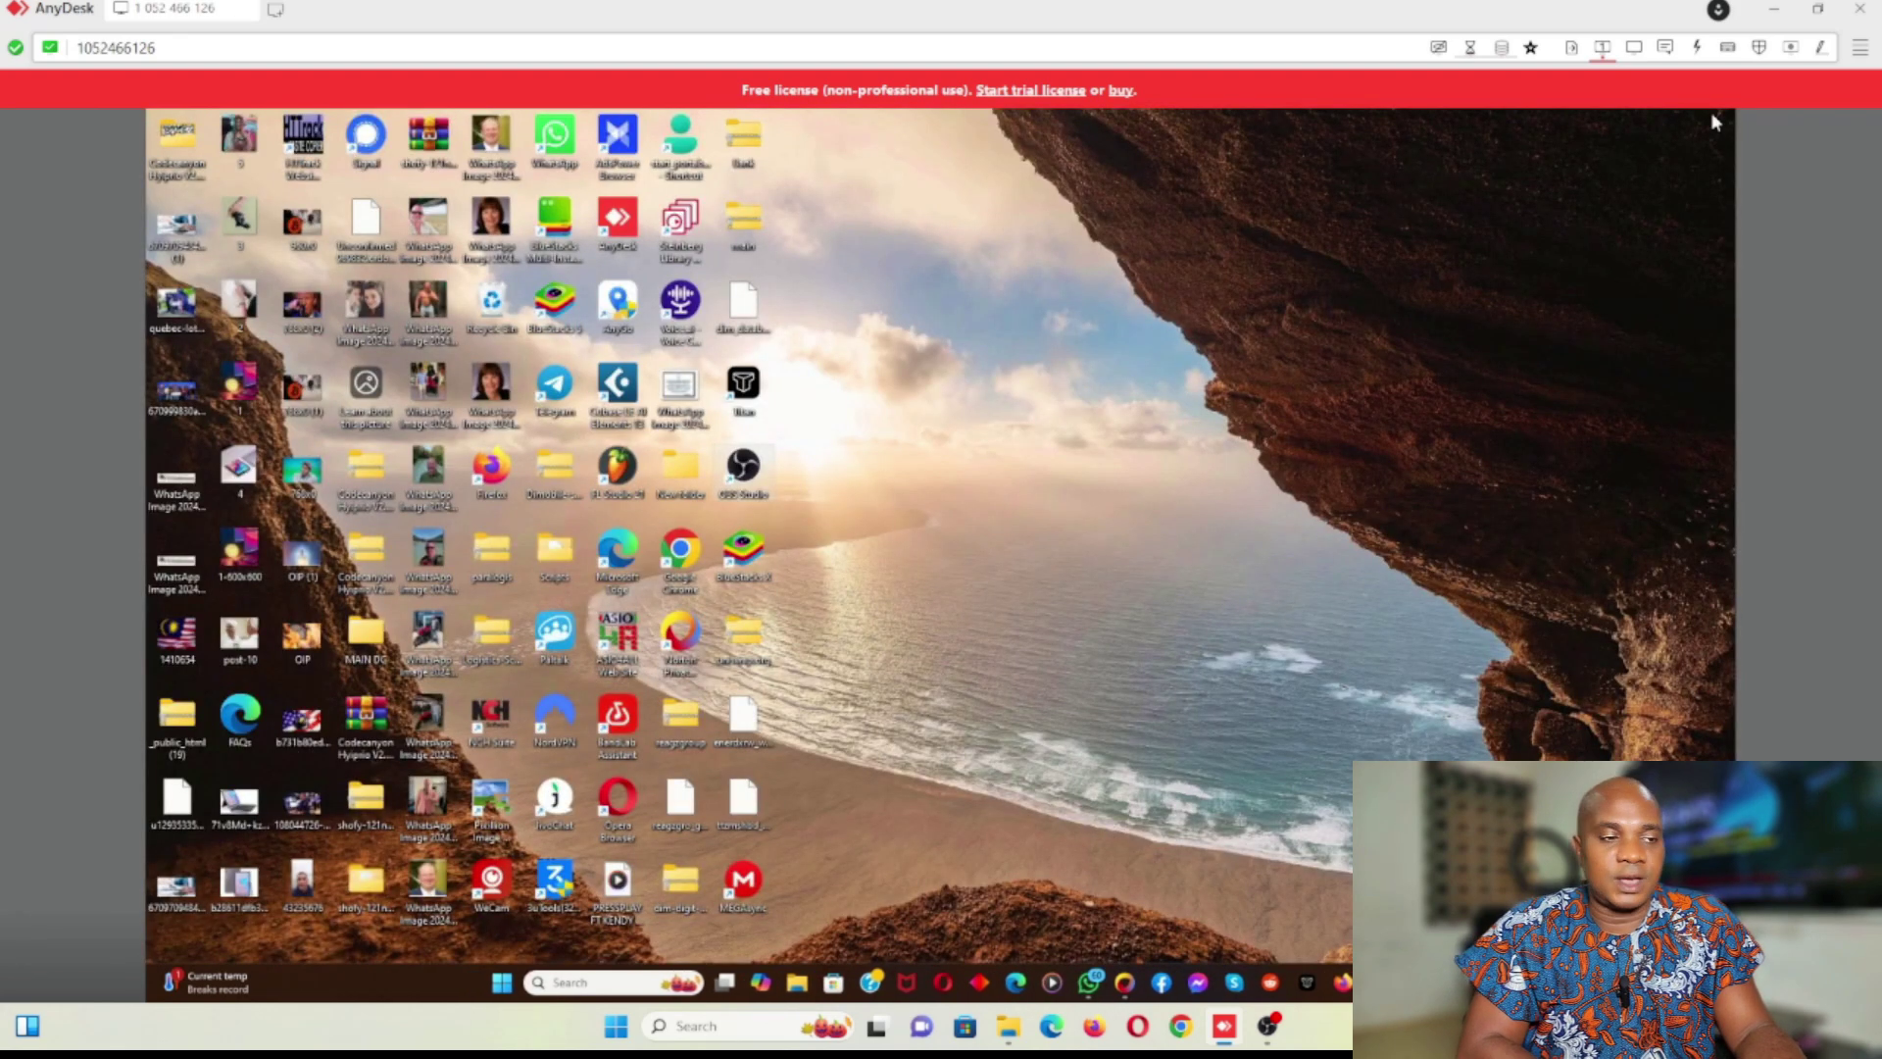
Search 'setting' in Windows search and open the Settings app.
{"action": "left_click", "coordinate": [586, 984]}
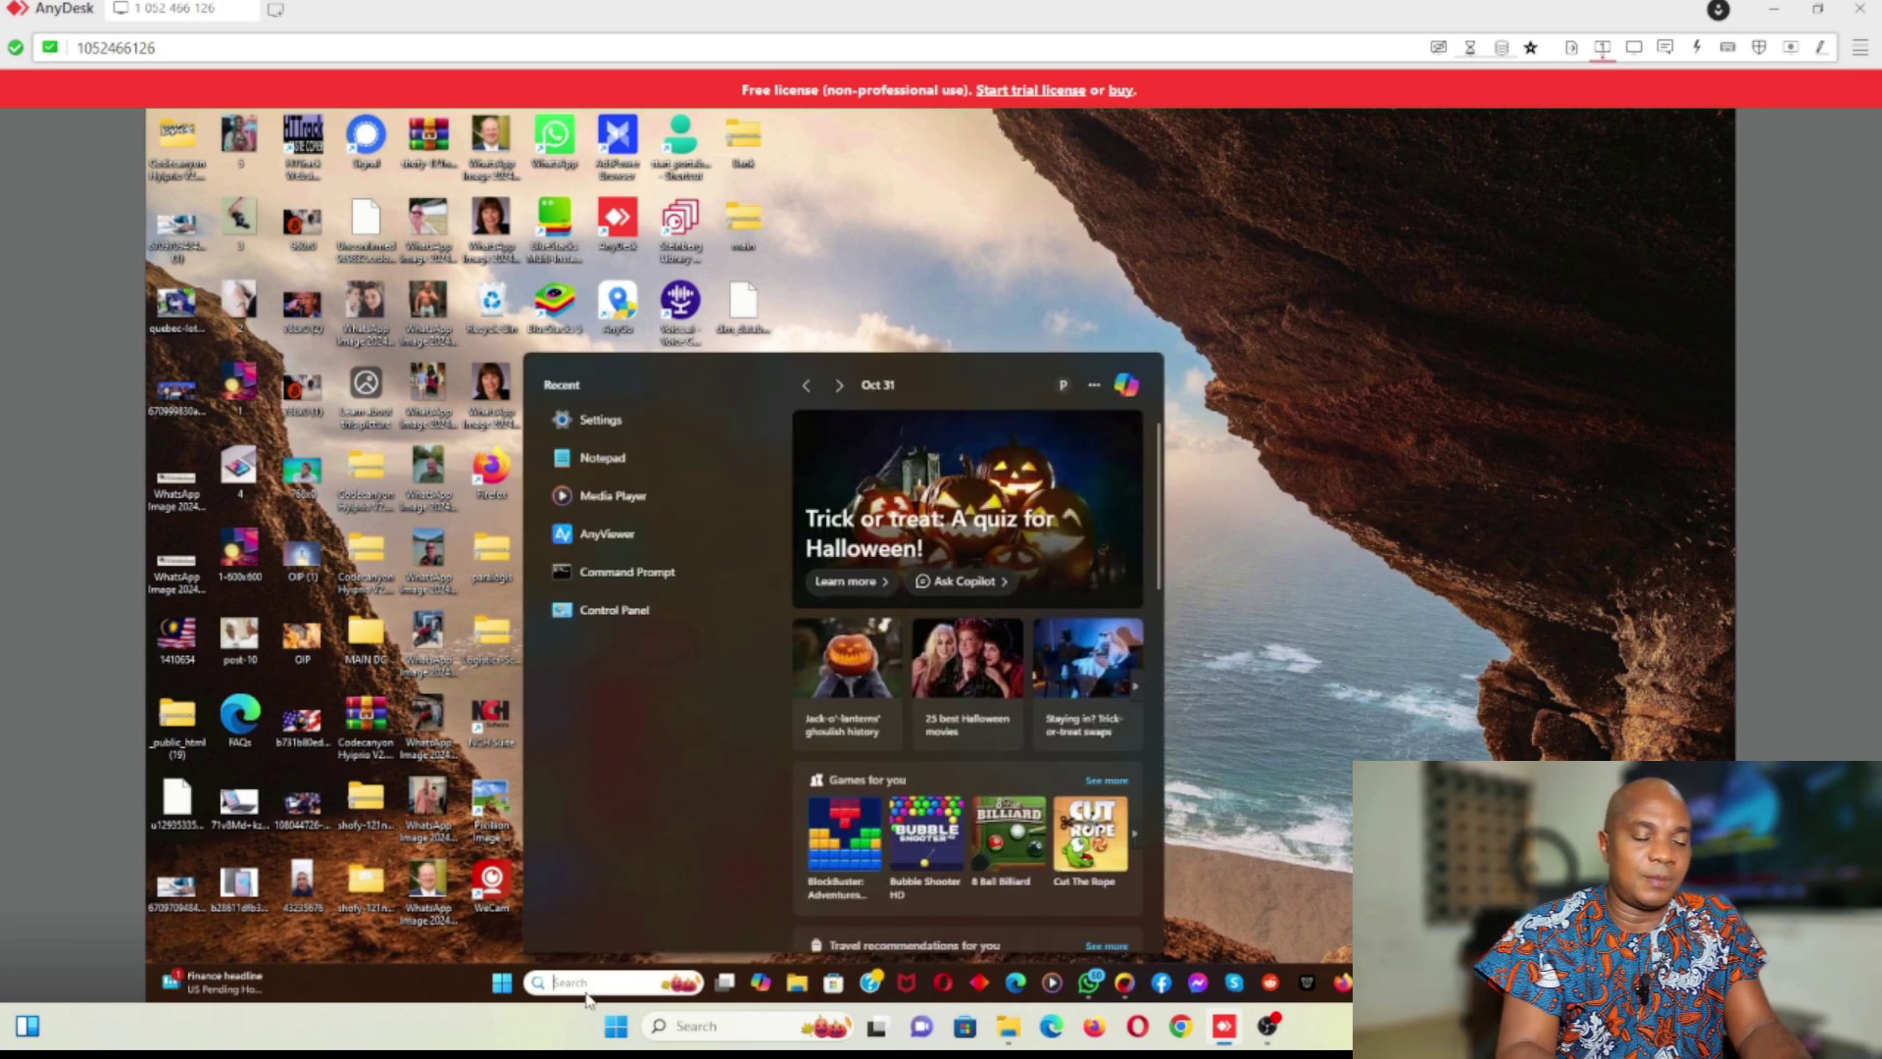
{"action": "type", "text": "setting"}
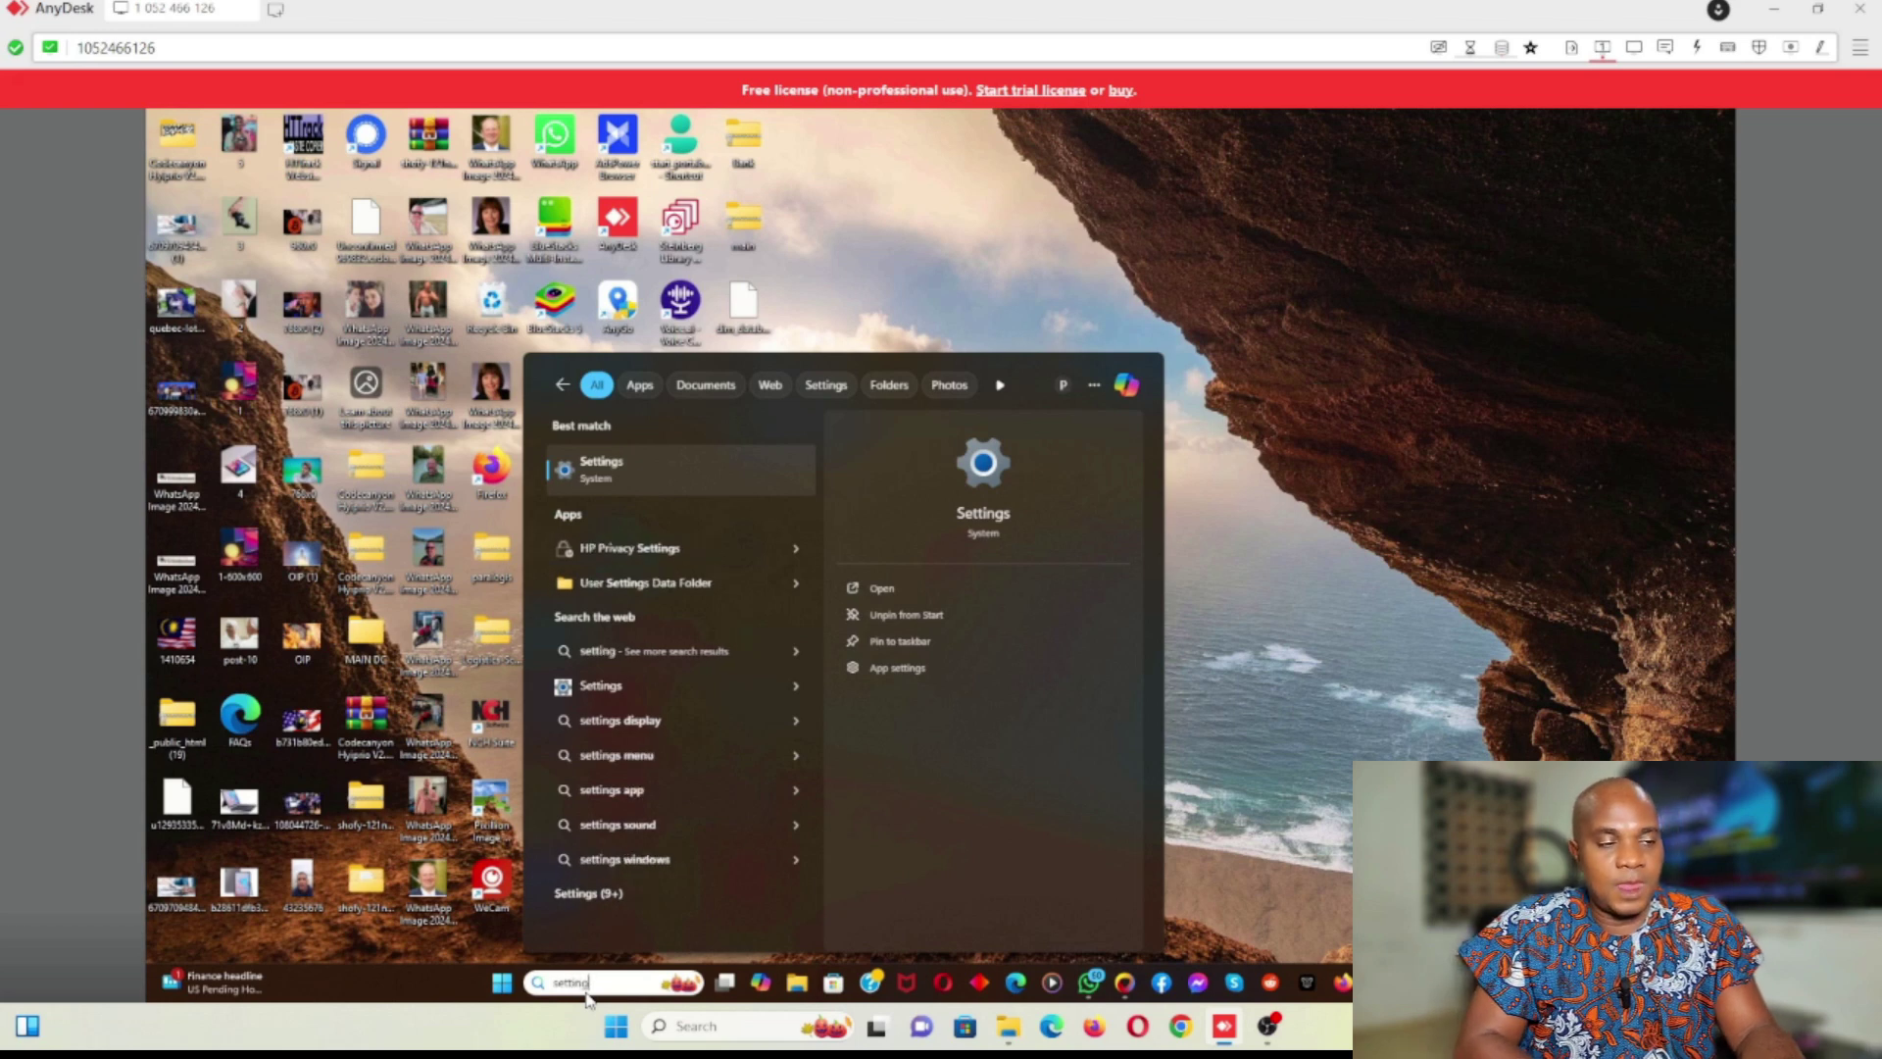
{"action": "left_click", "coordinate": [661, 450]}
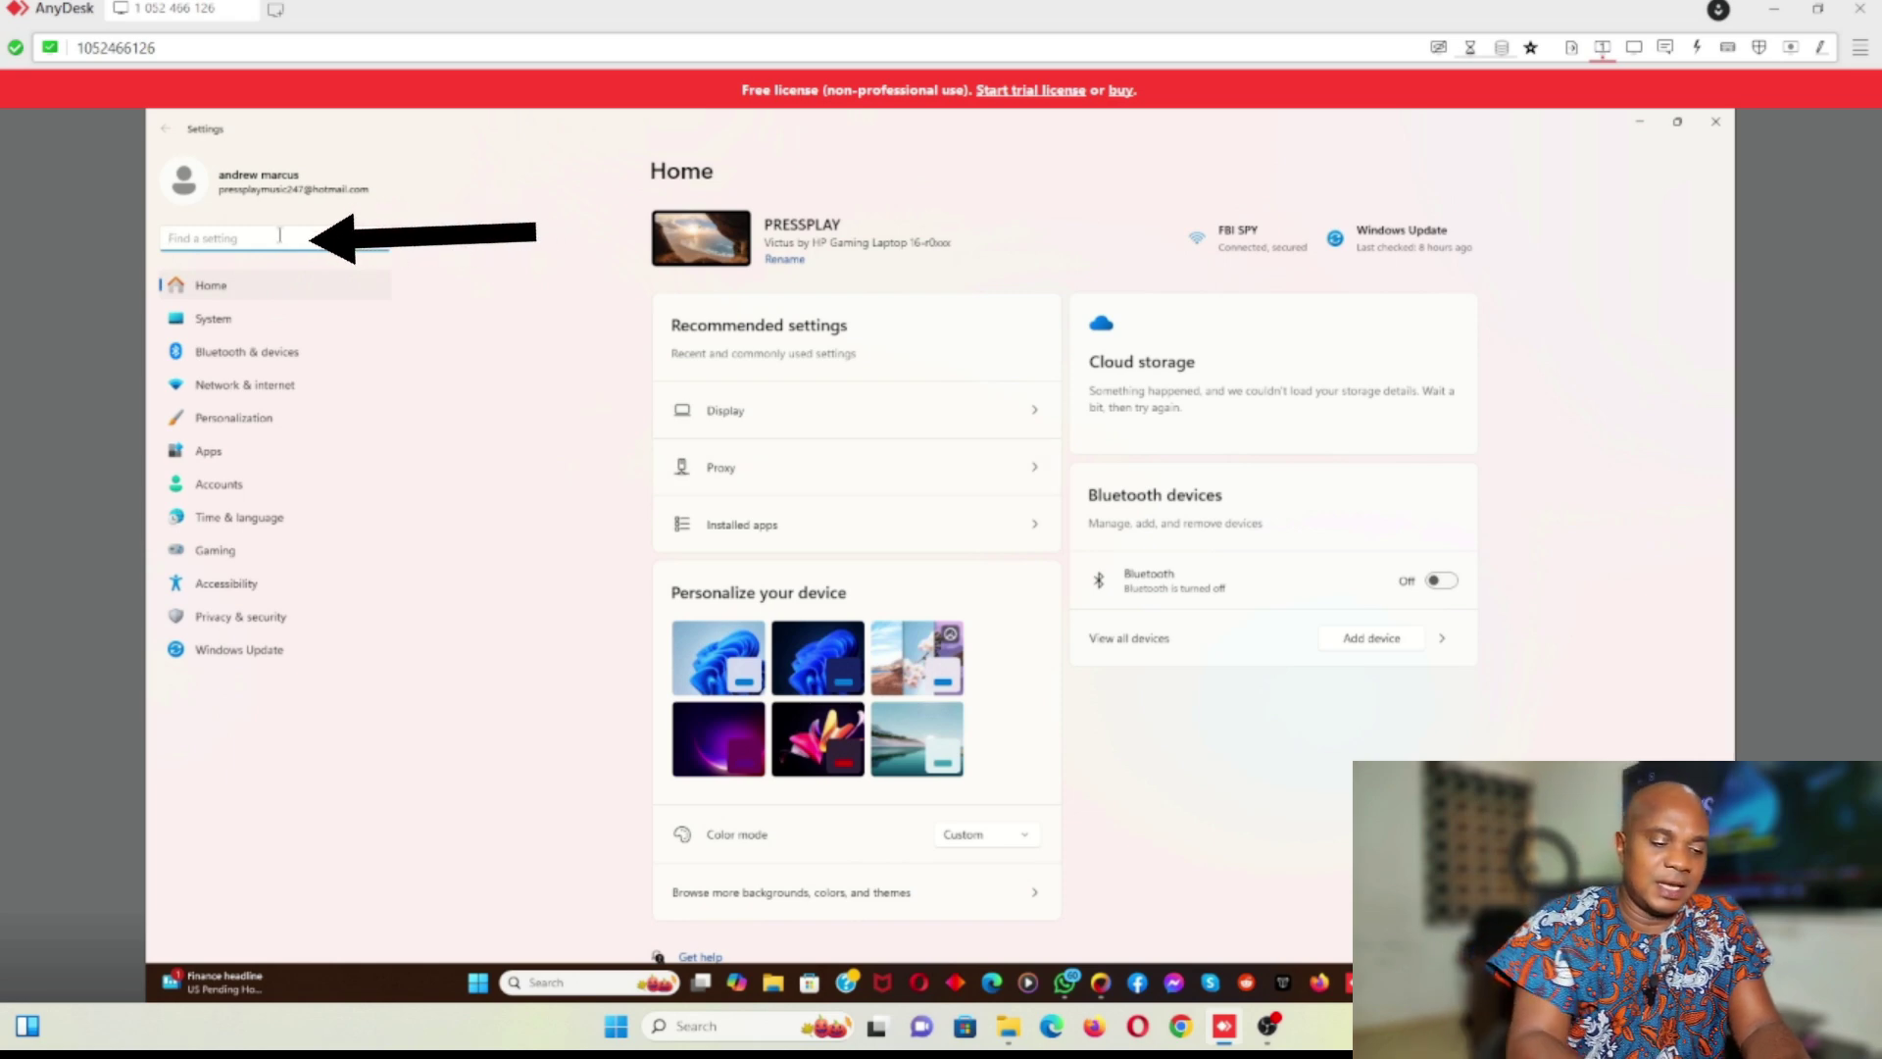
Search 'graphics' in Settings and open the Graphics settings page.
{"action": "type", "text": "gra"}
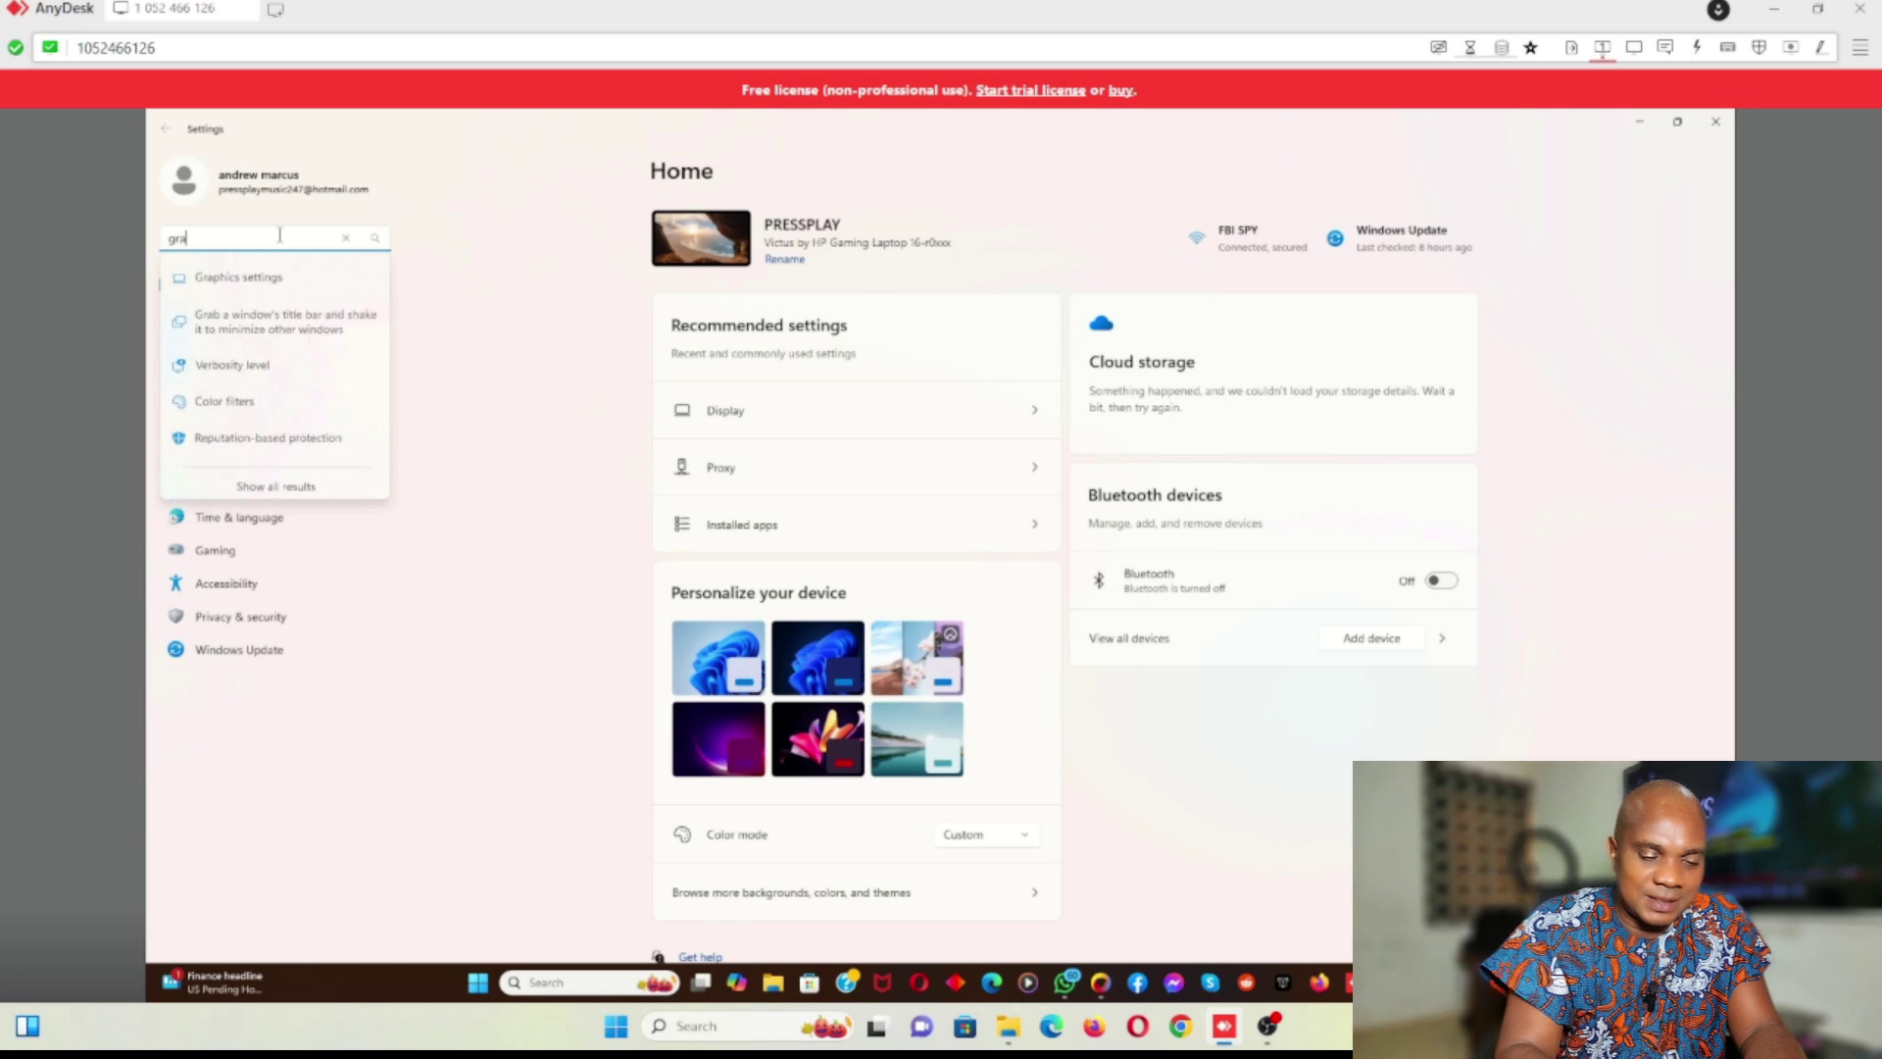
{"action": "type", "text": "phics"}
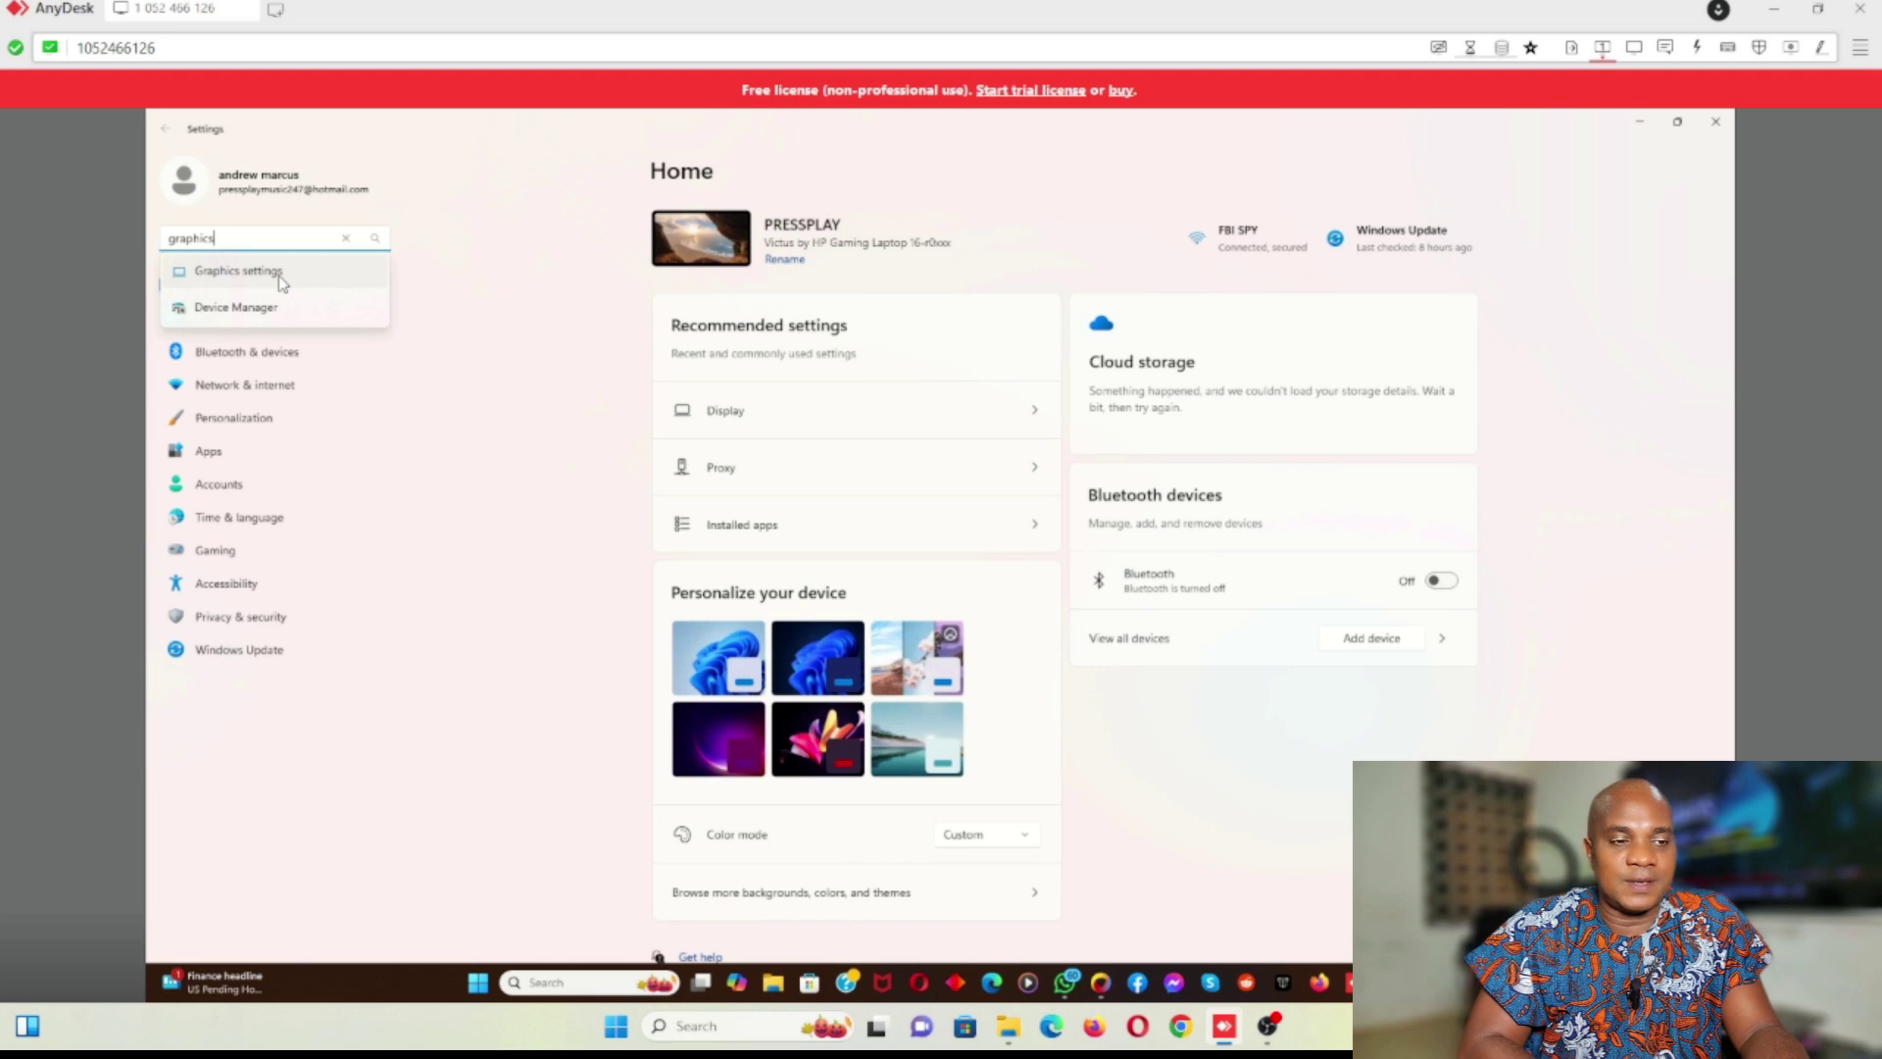
{"action": "left_click", "coordinate": [280, 279]}
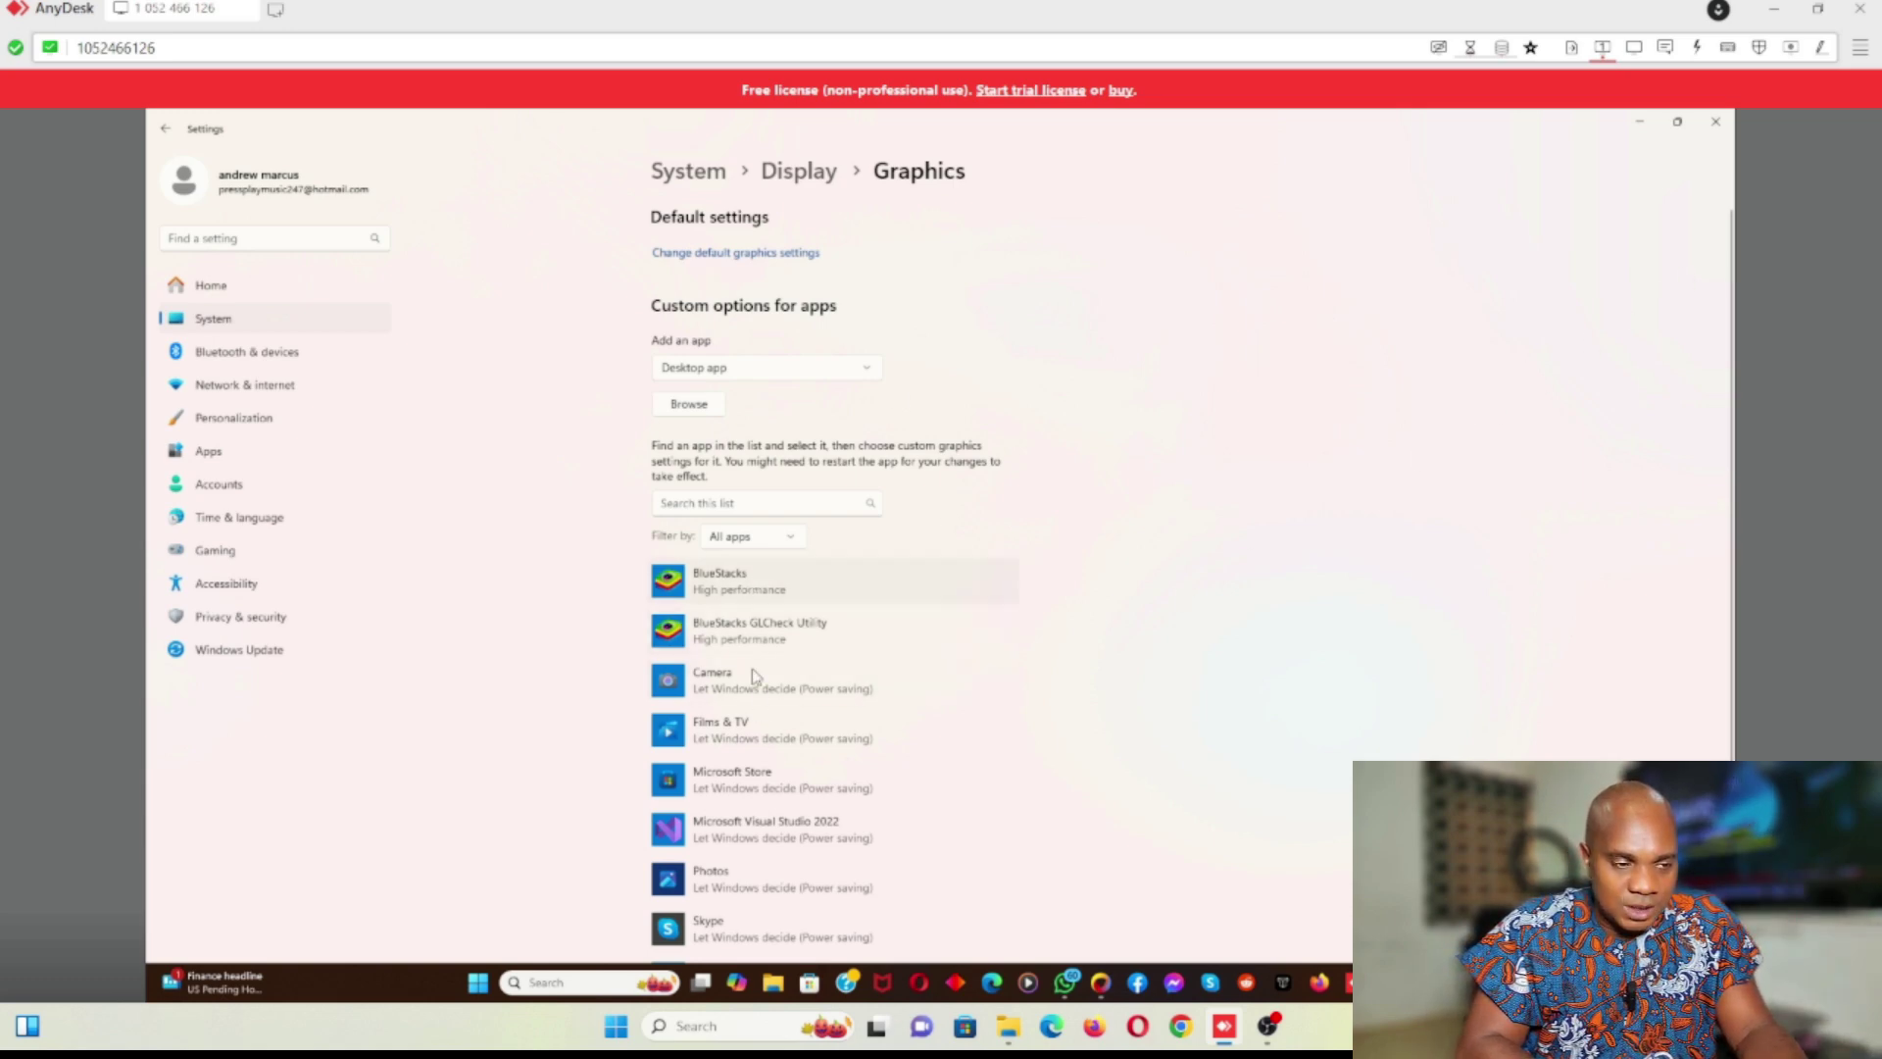
Select the Films & TV entry and scroll through the per-app graphics list.
{"action": "left_click", "coordinate": [748, 751]}
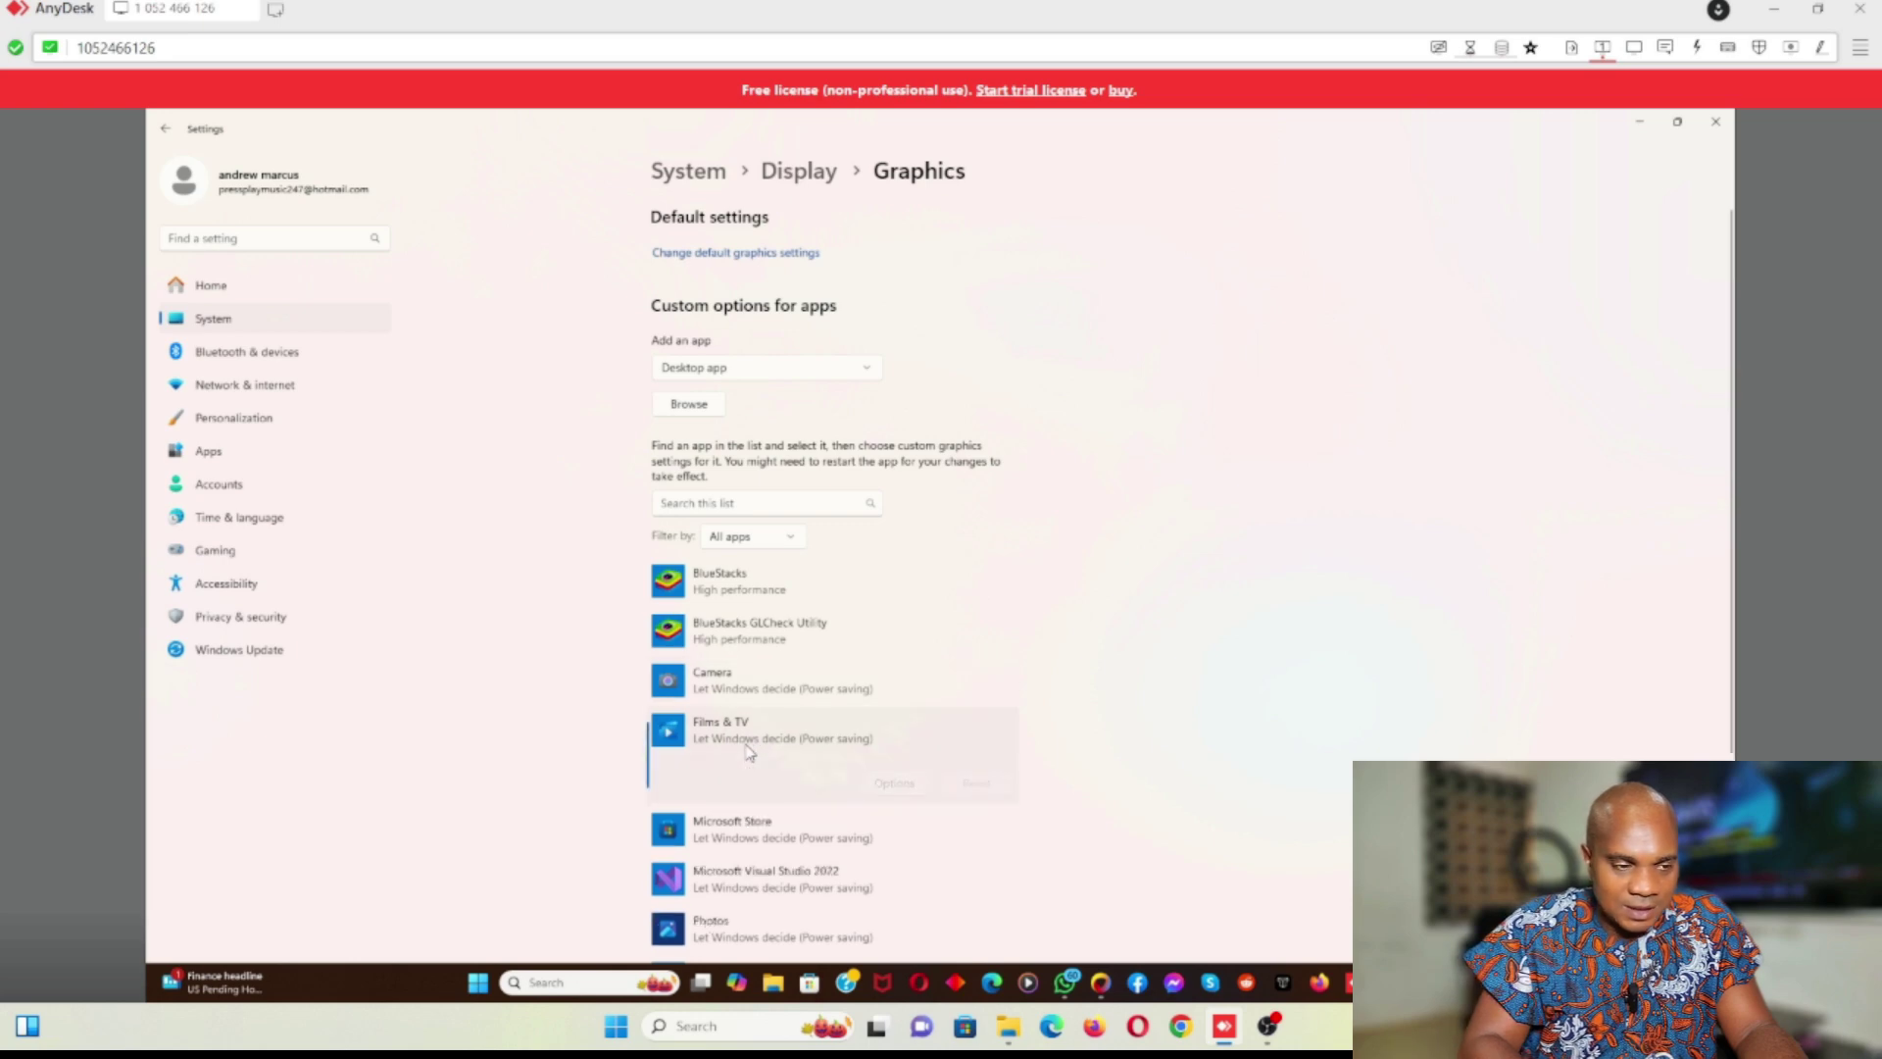
{"action": "scroll", "coordinate": [750, 751], "scroll_direction": "down", "scroll_amount": 2}
{"action": "scroll", "coordinate": [750, 751], "scroll_direction": "down", "scroll_amount": 1}
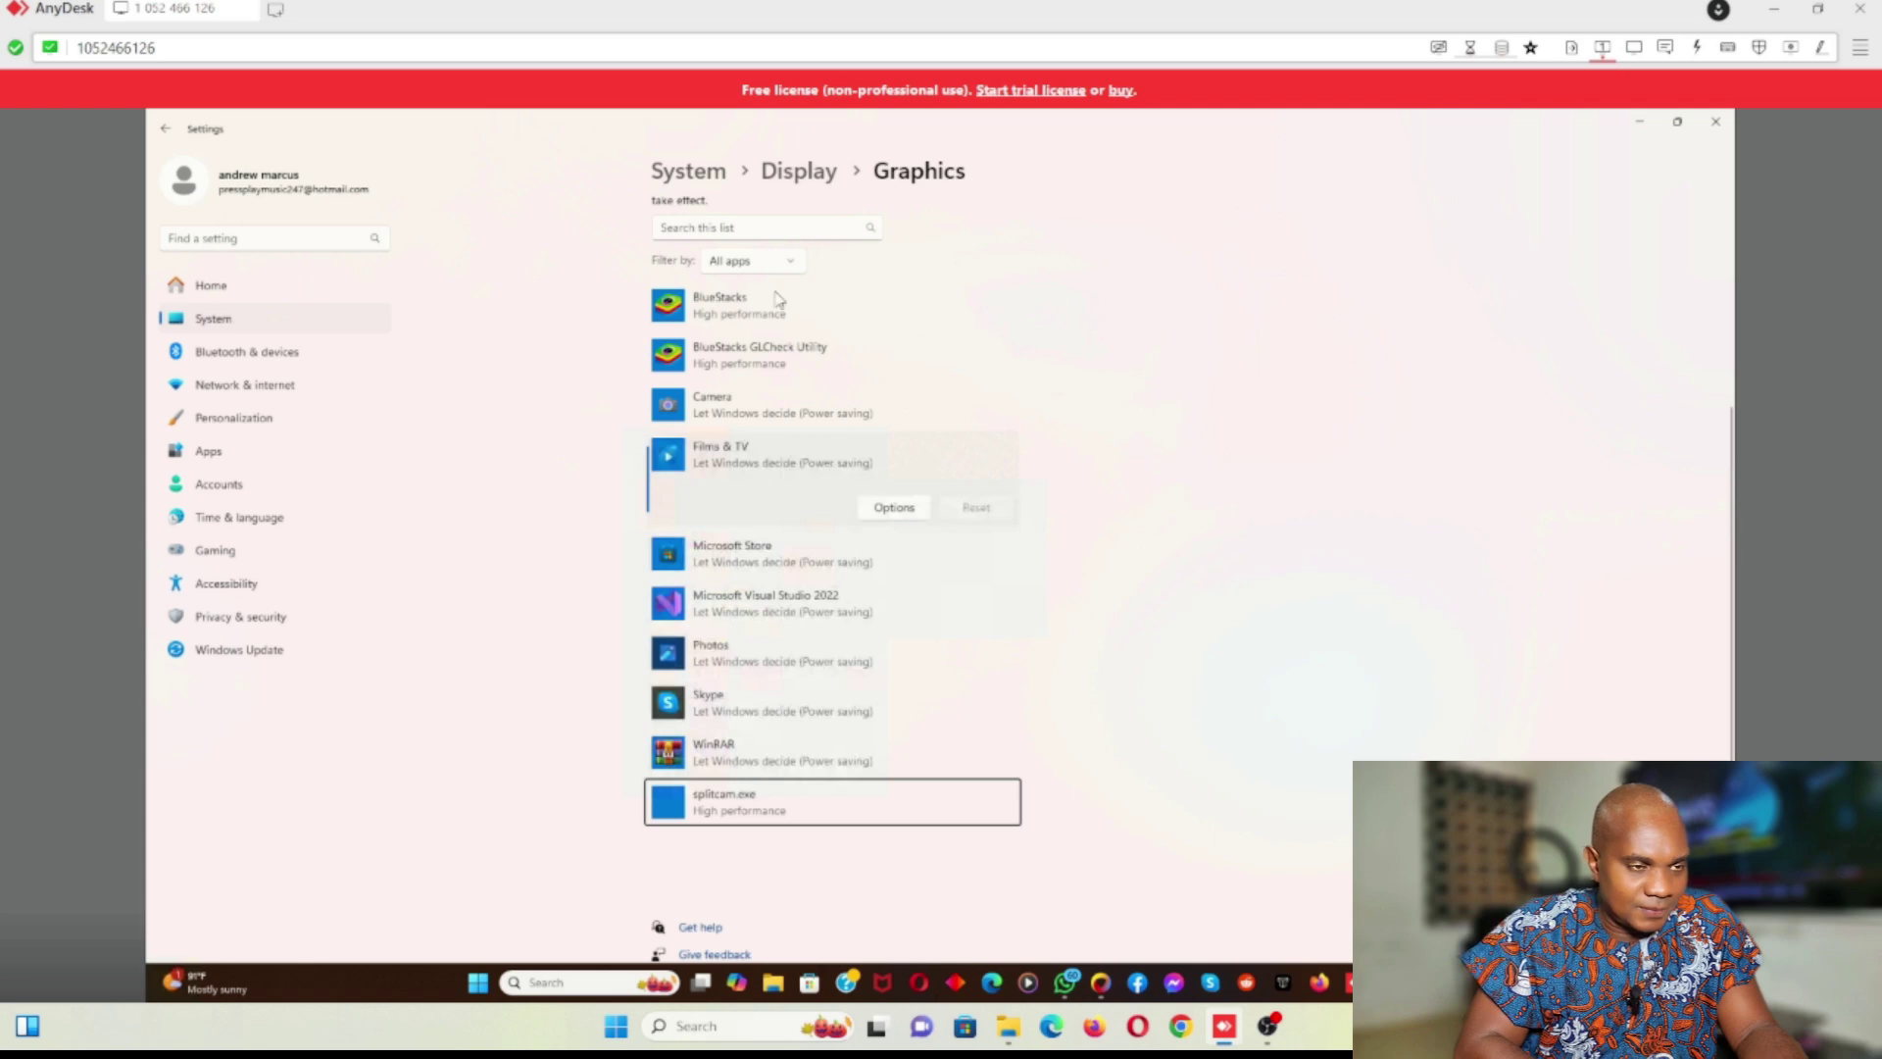
{"action": "scroll", "coordinate": [806, 368], "scroll_direction": "up", "scroll_amount": 3}
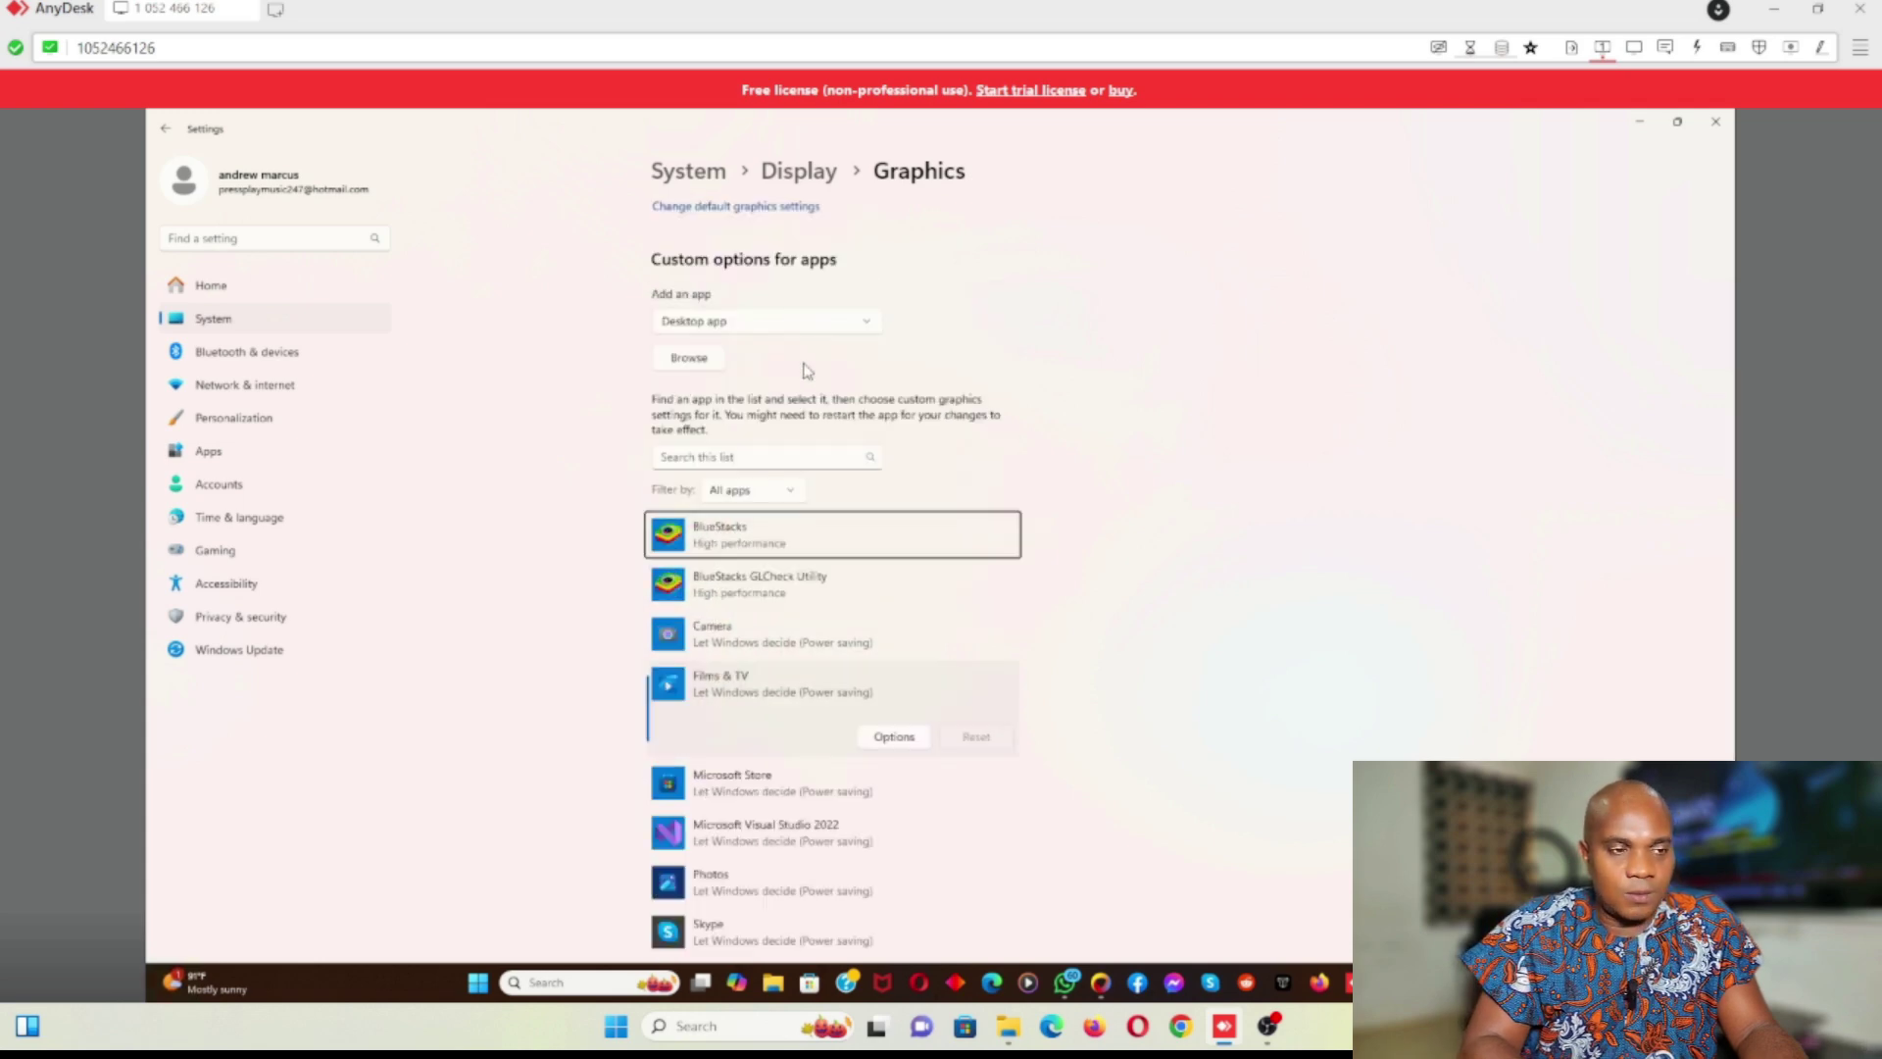
{"action": "scroll", "coordinate": [806, 368], "scroll_direction": "up", "scroll_amount": 1}
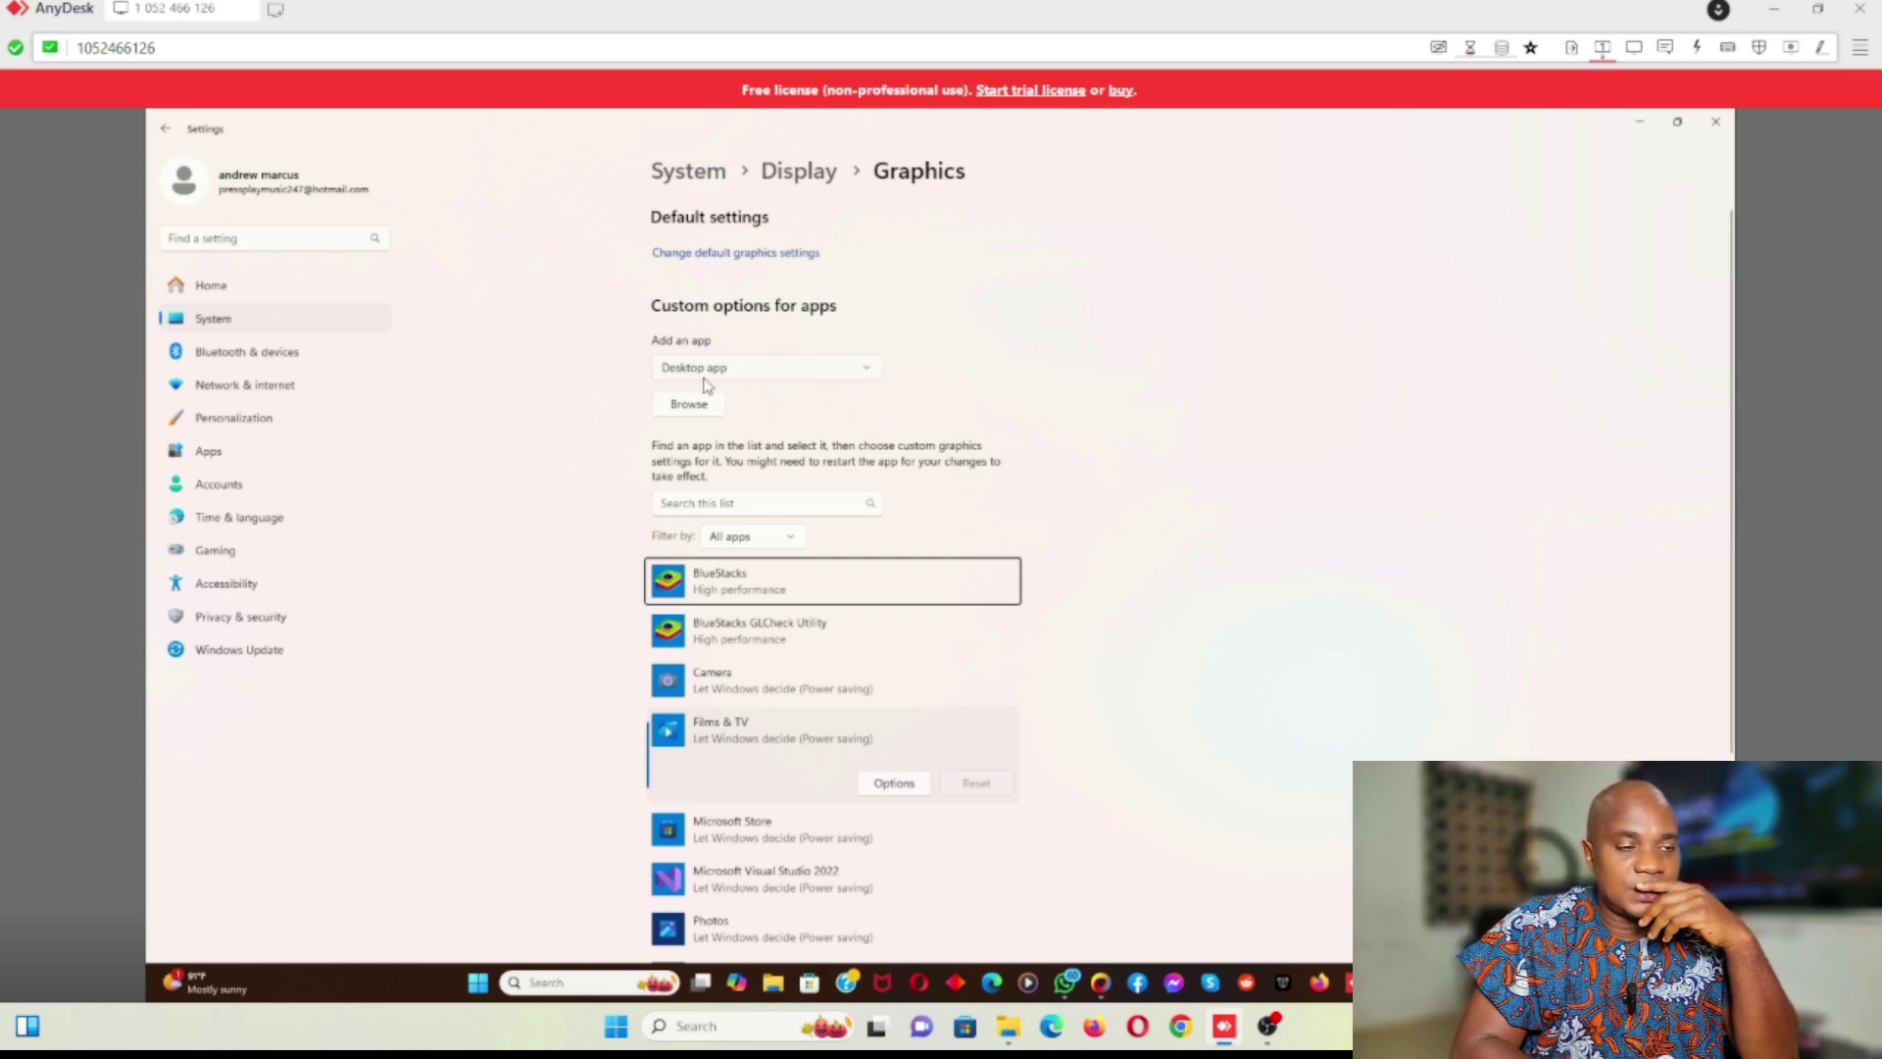
Keep Desktop app as the app type and browse for an app to add.
{"action": "left_click", "coordinate": [868, 372]}
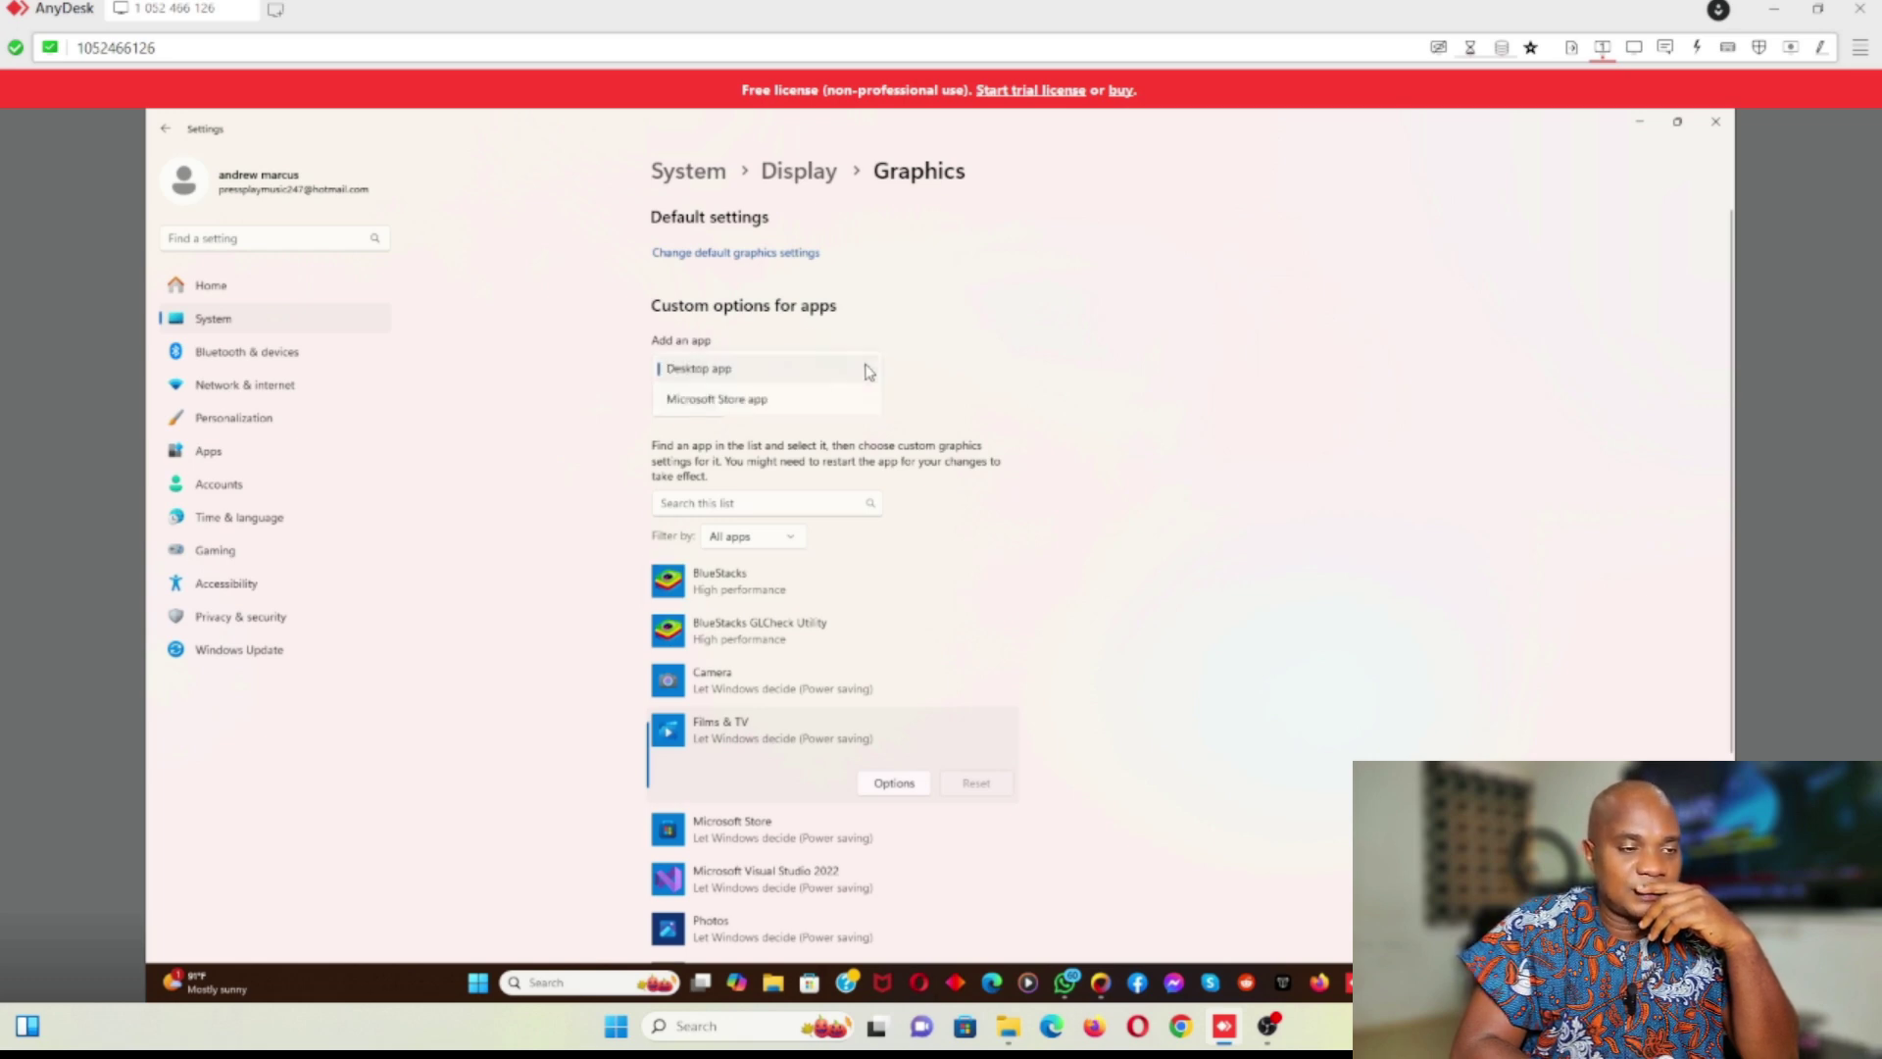
{"action": "left_click", "coordinate": [976, 366]}
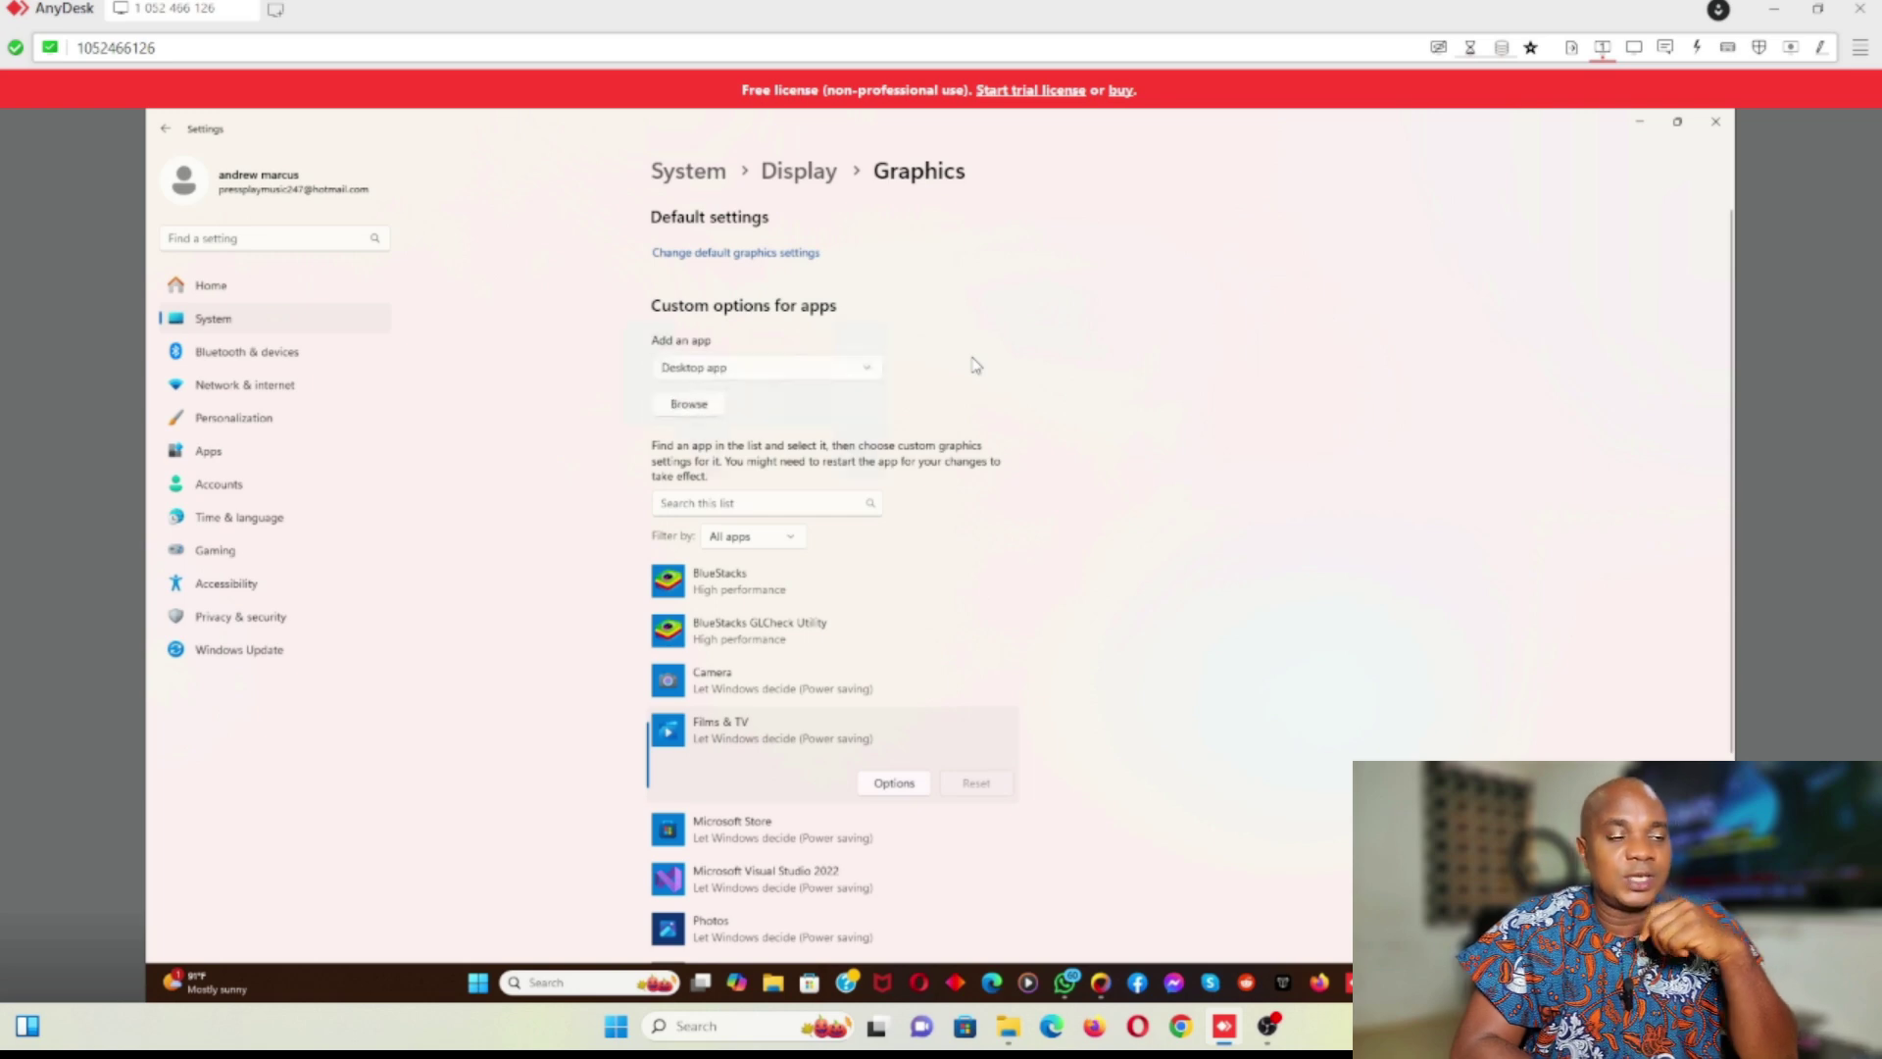
{"action": "left_click", "coordinate": [698, 410]}
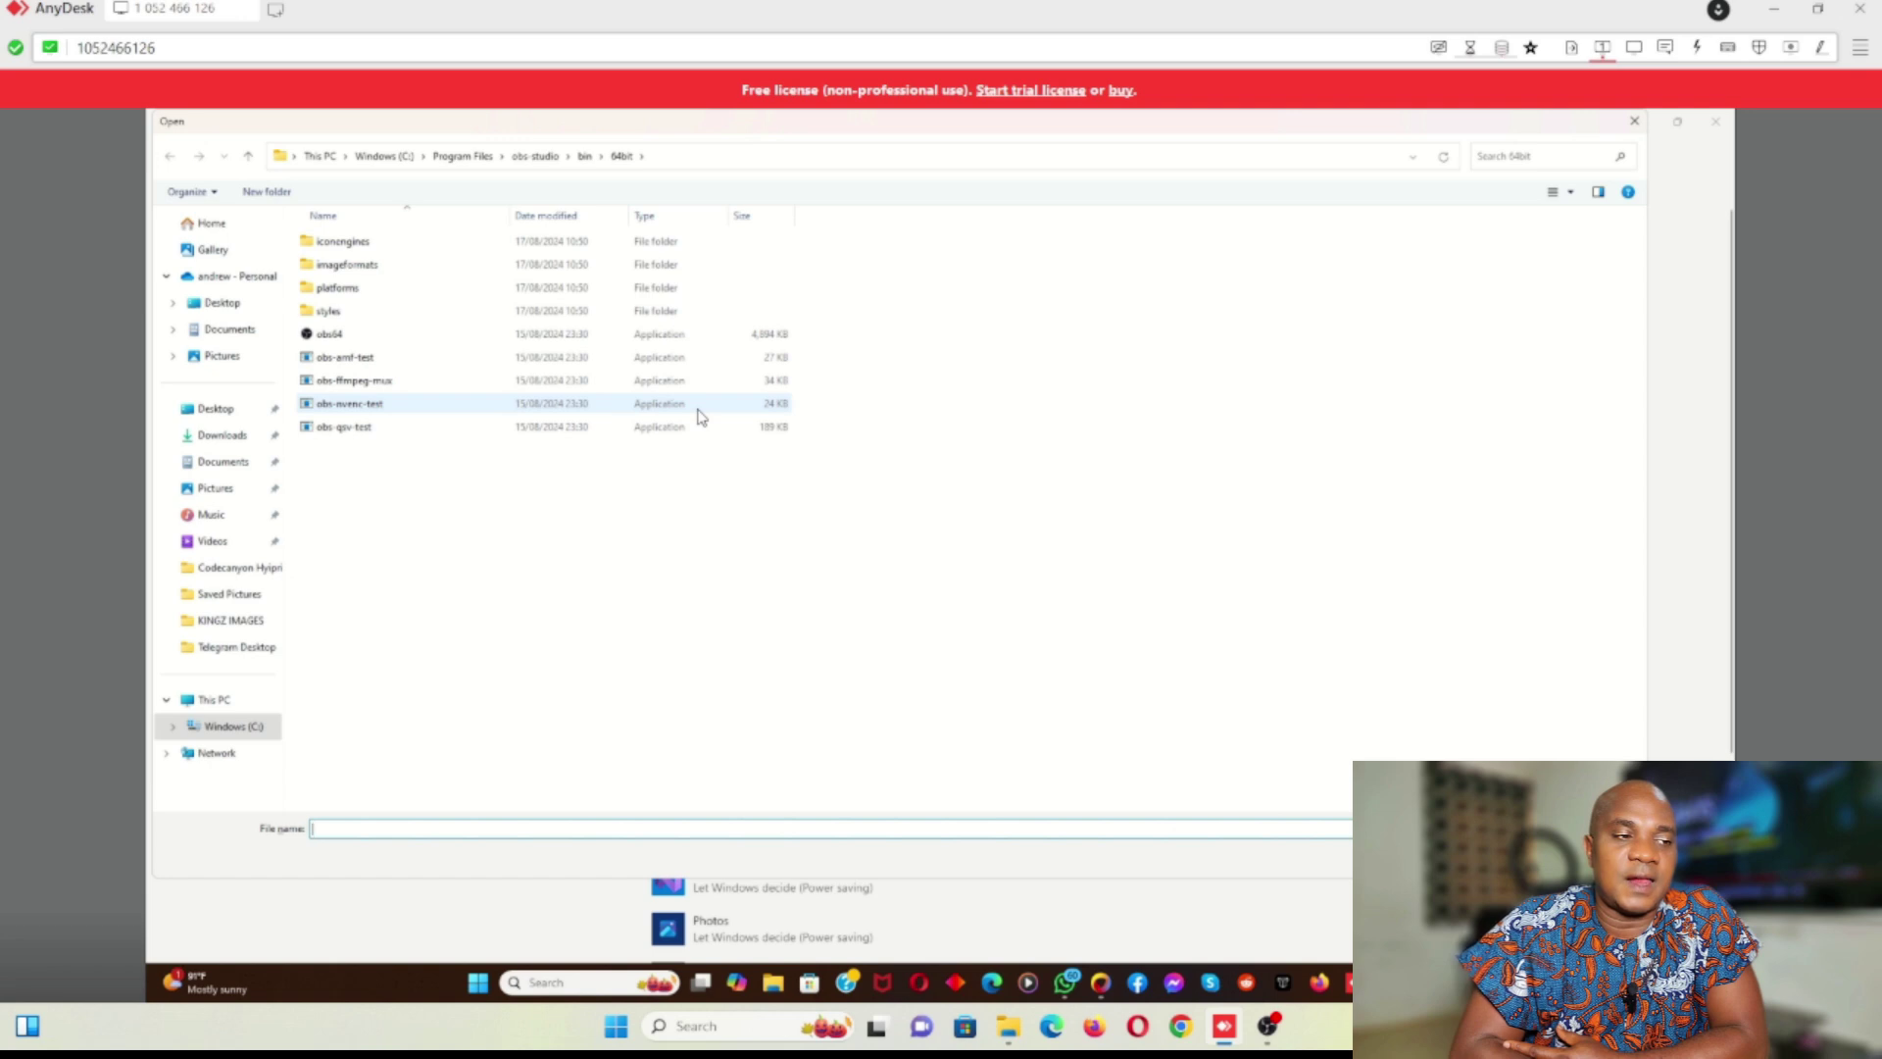
{"action": "left_click", "coordinate": [360, 334]}
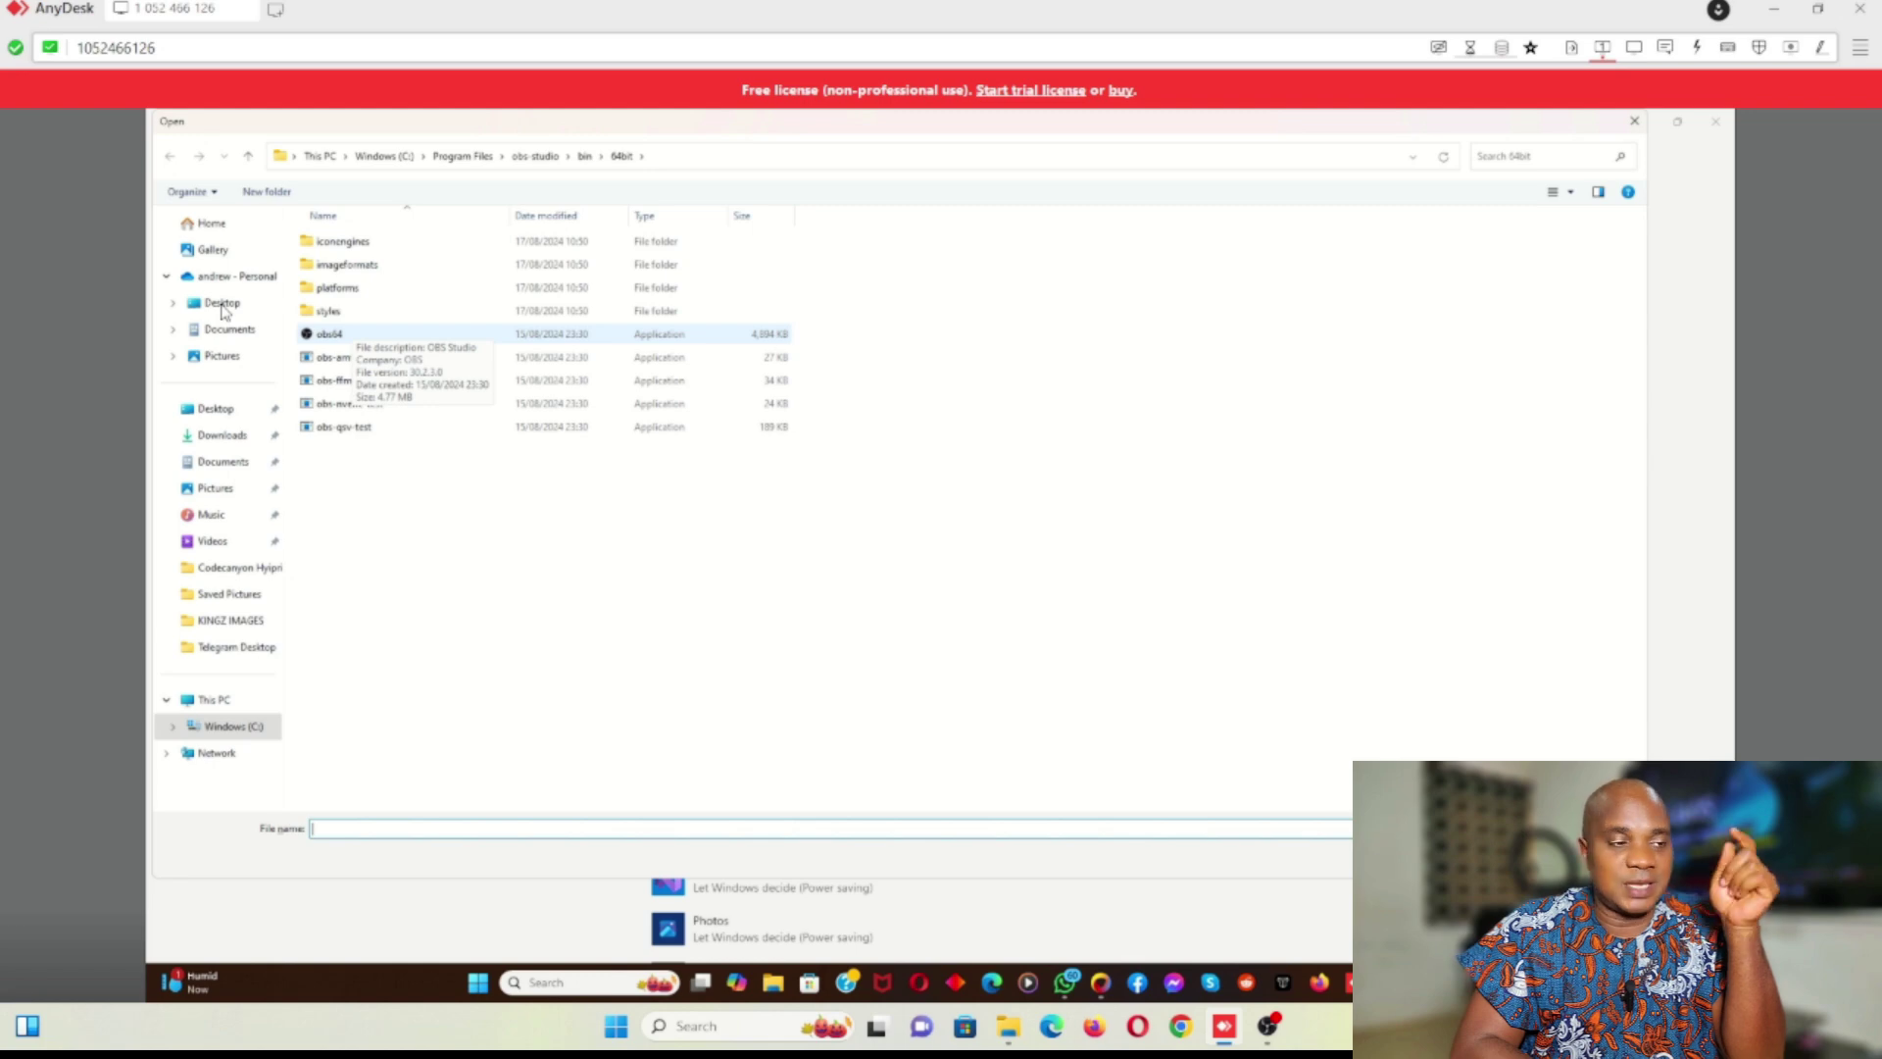
{"action": "left_click", "coordinate": [1779, 14]}
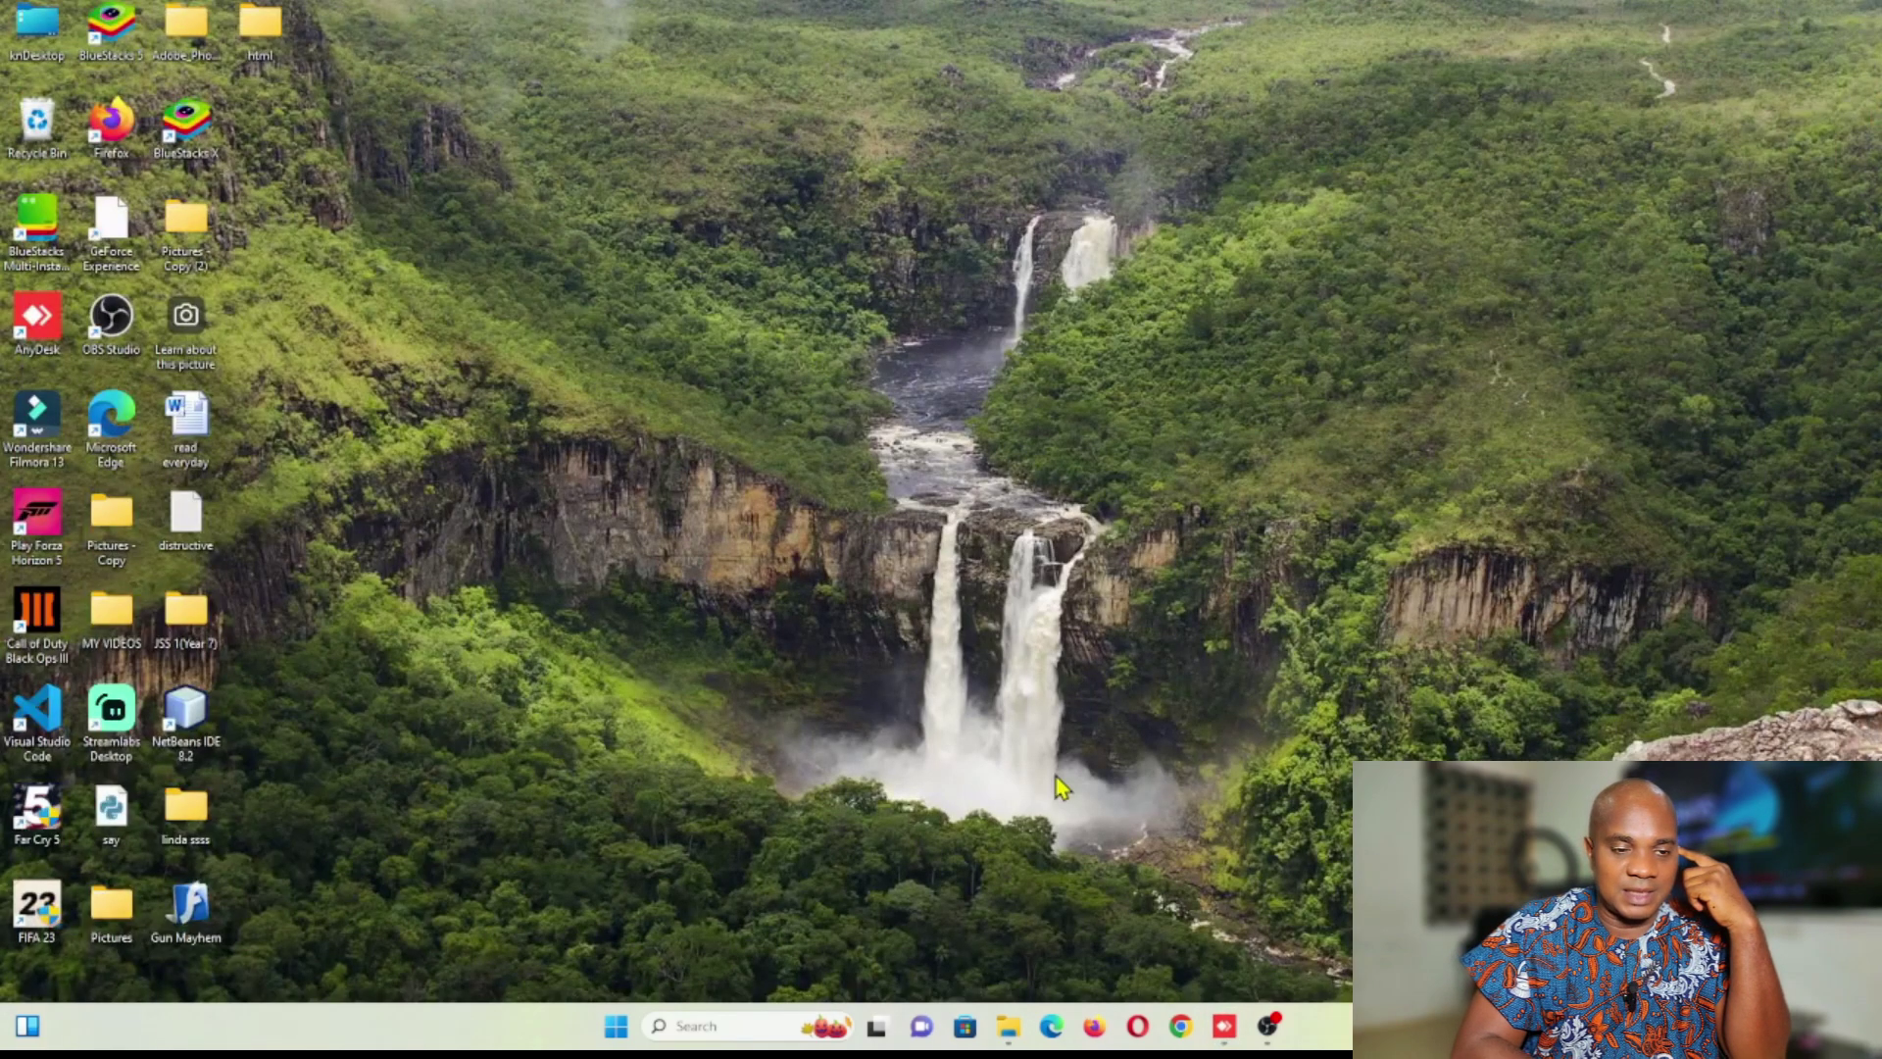
{"action": "left_click", "coordinate": [1224, 1025]}
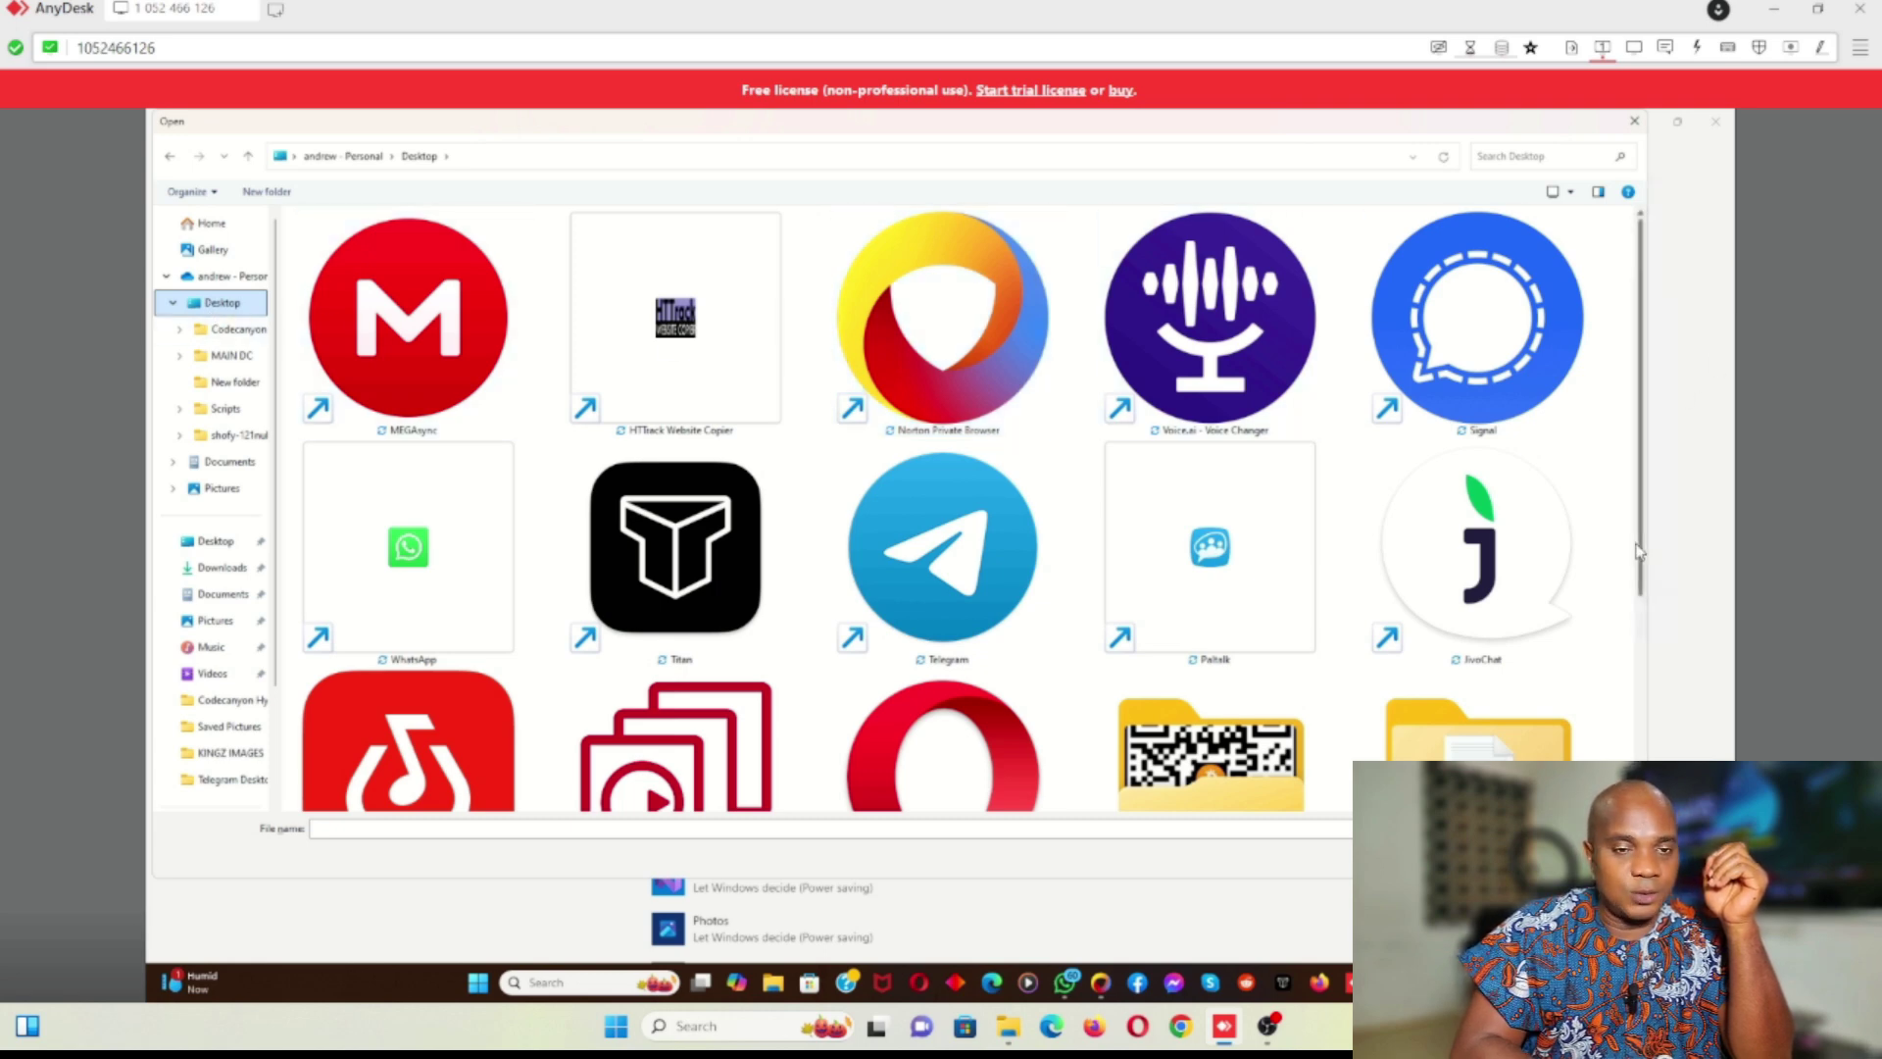
{"action": "scroll", "coordinate": [1635, 598], "scroll_direction": "down", "scroll_amount": 5}
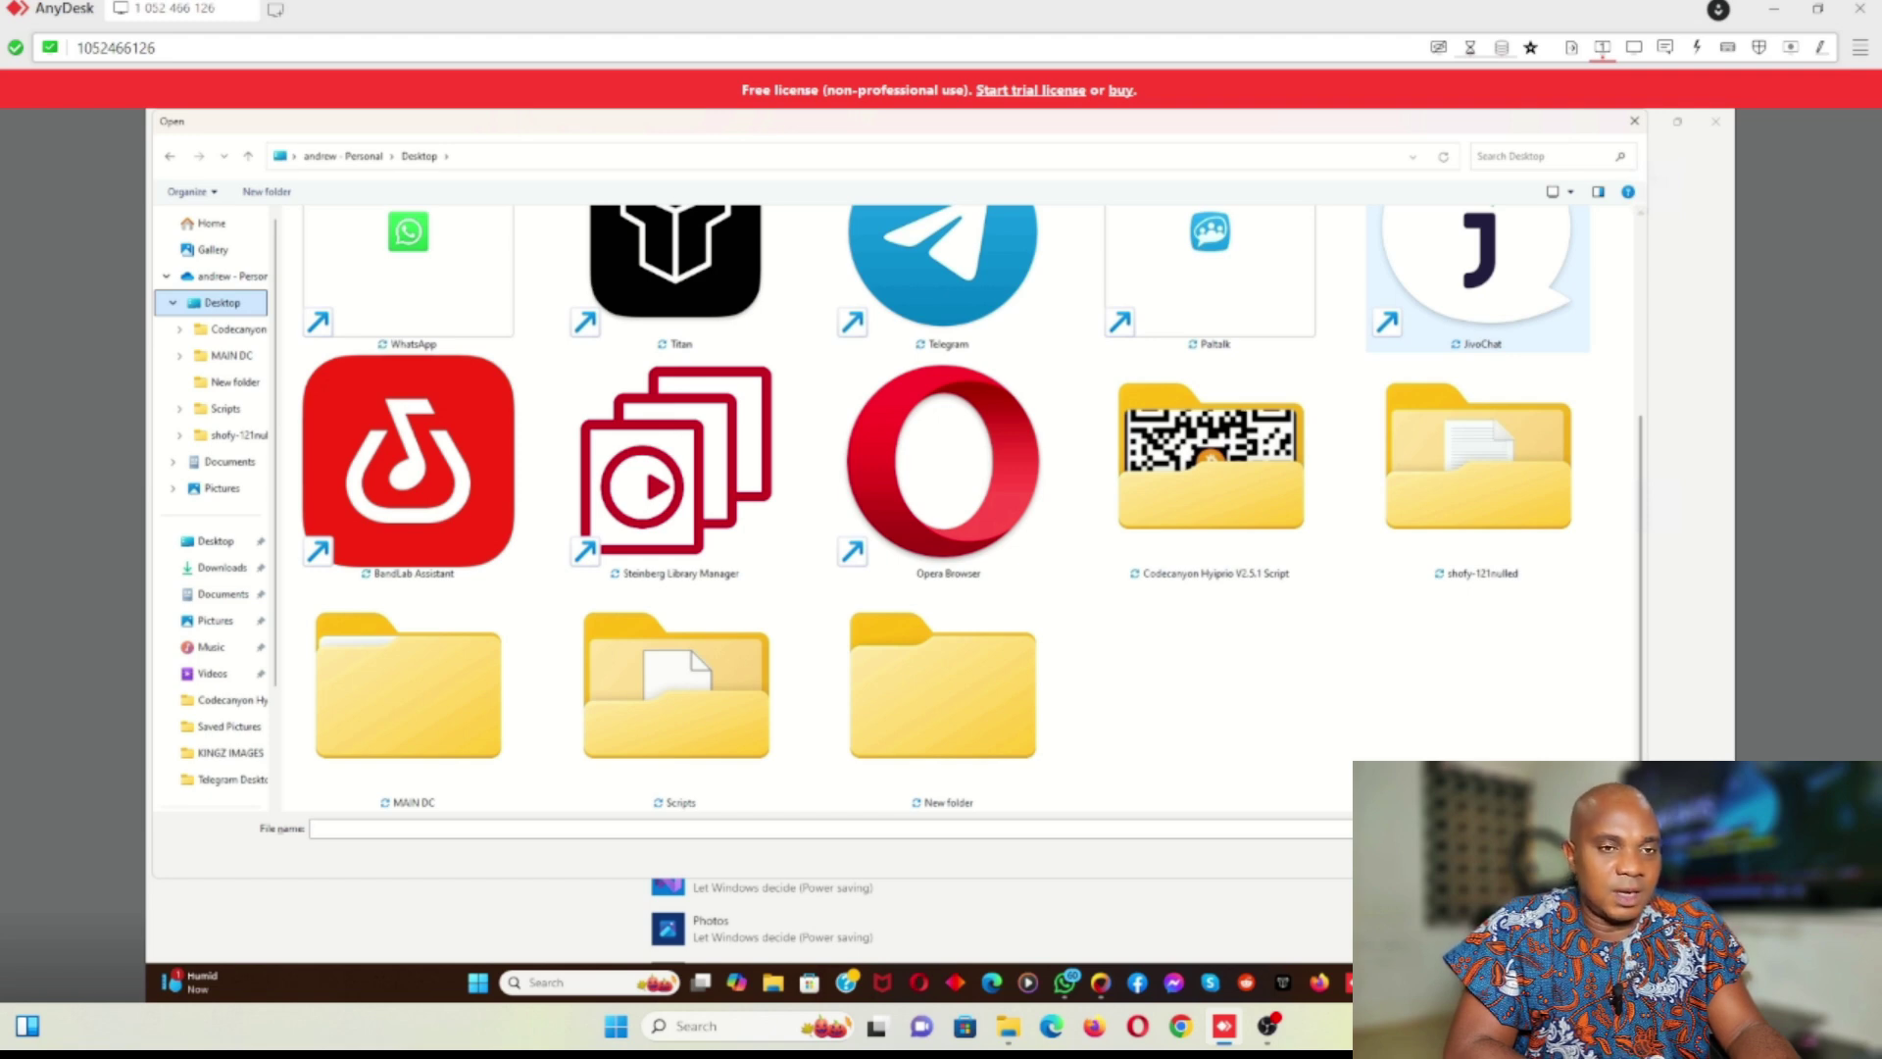
{"action": "scroll", "coordinate": [941, 509], "scroll_direction": "up", "scroll_amount": 3}
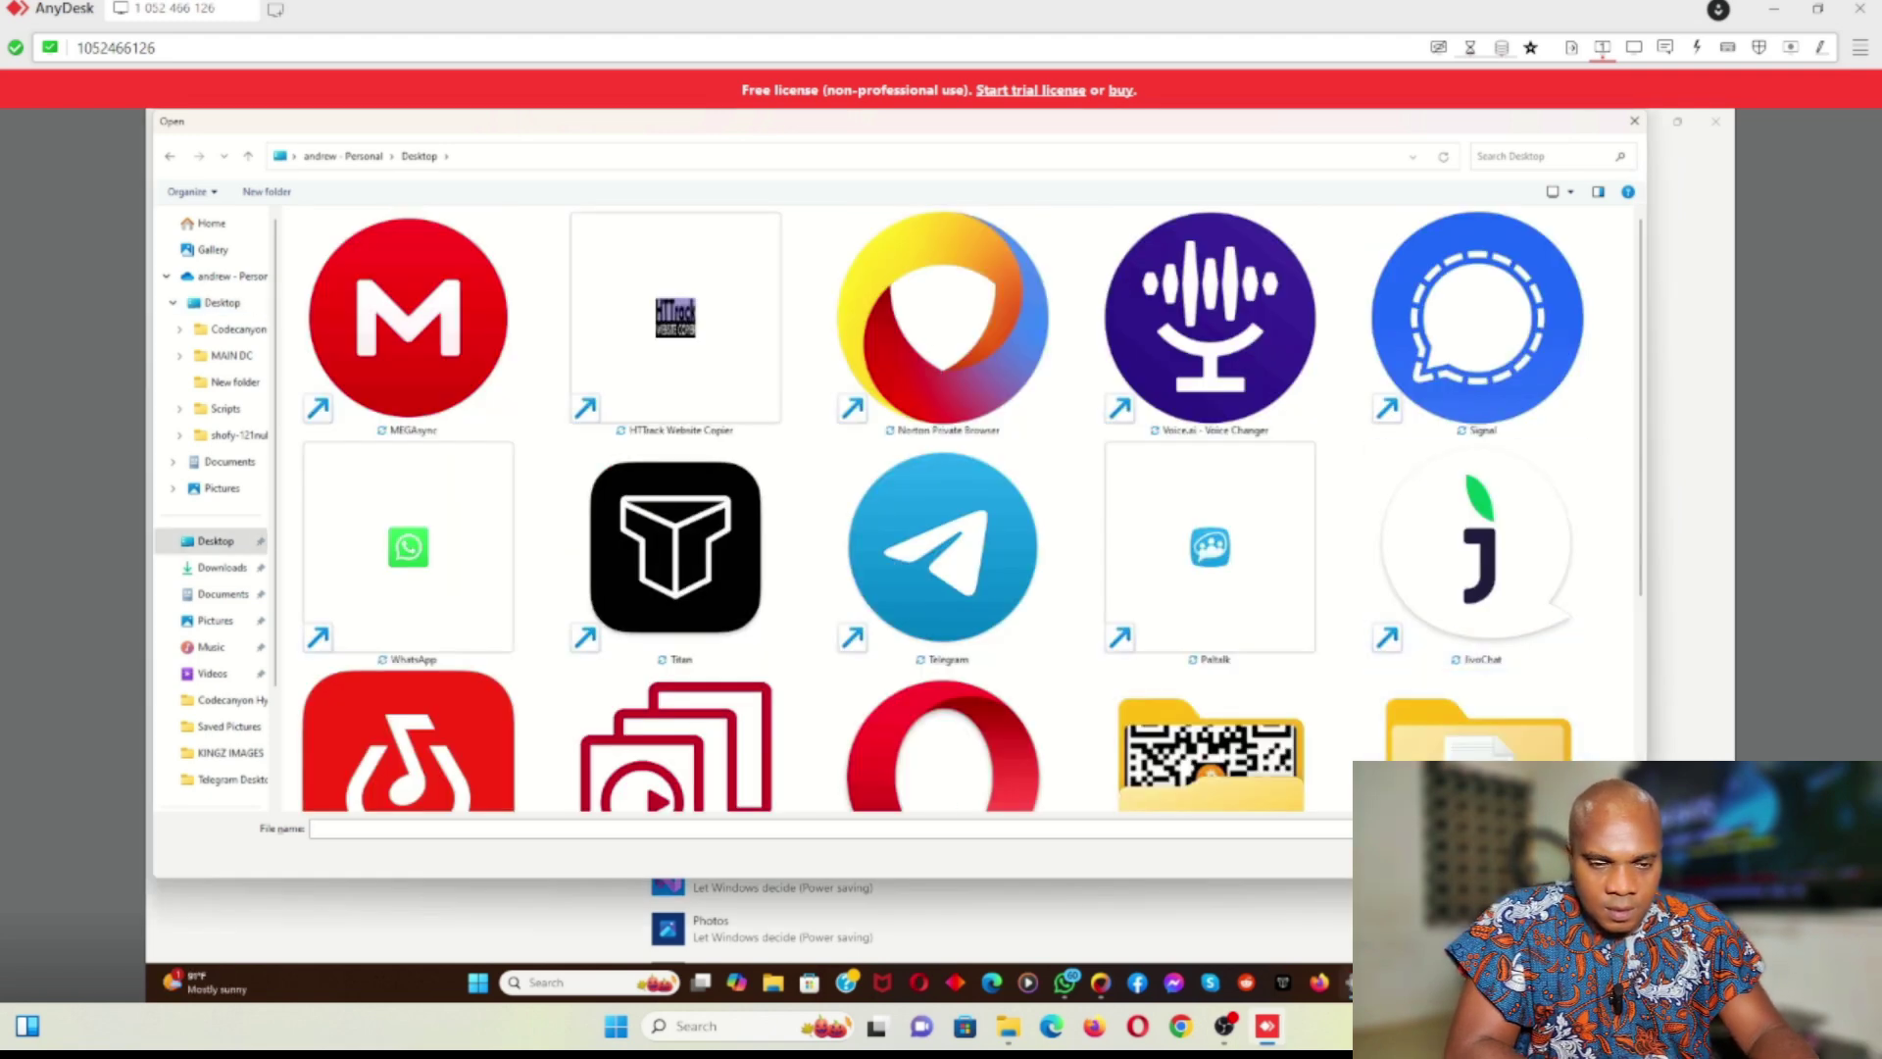
{"action": "key", "text": "Escape"}
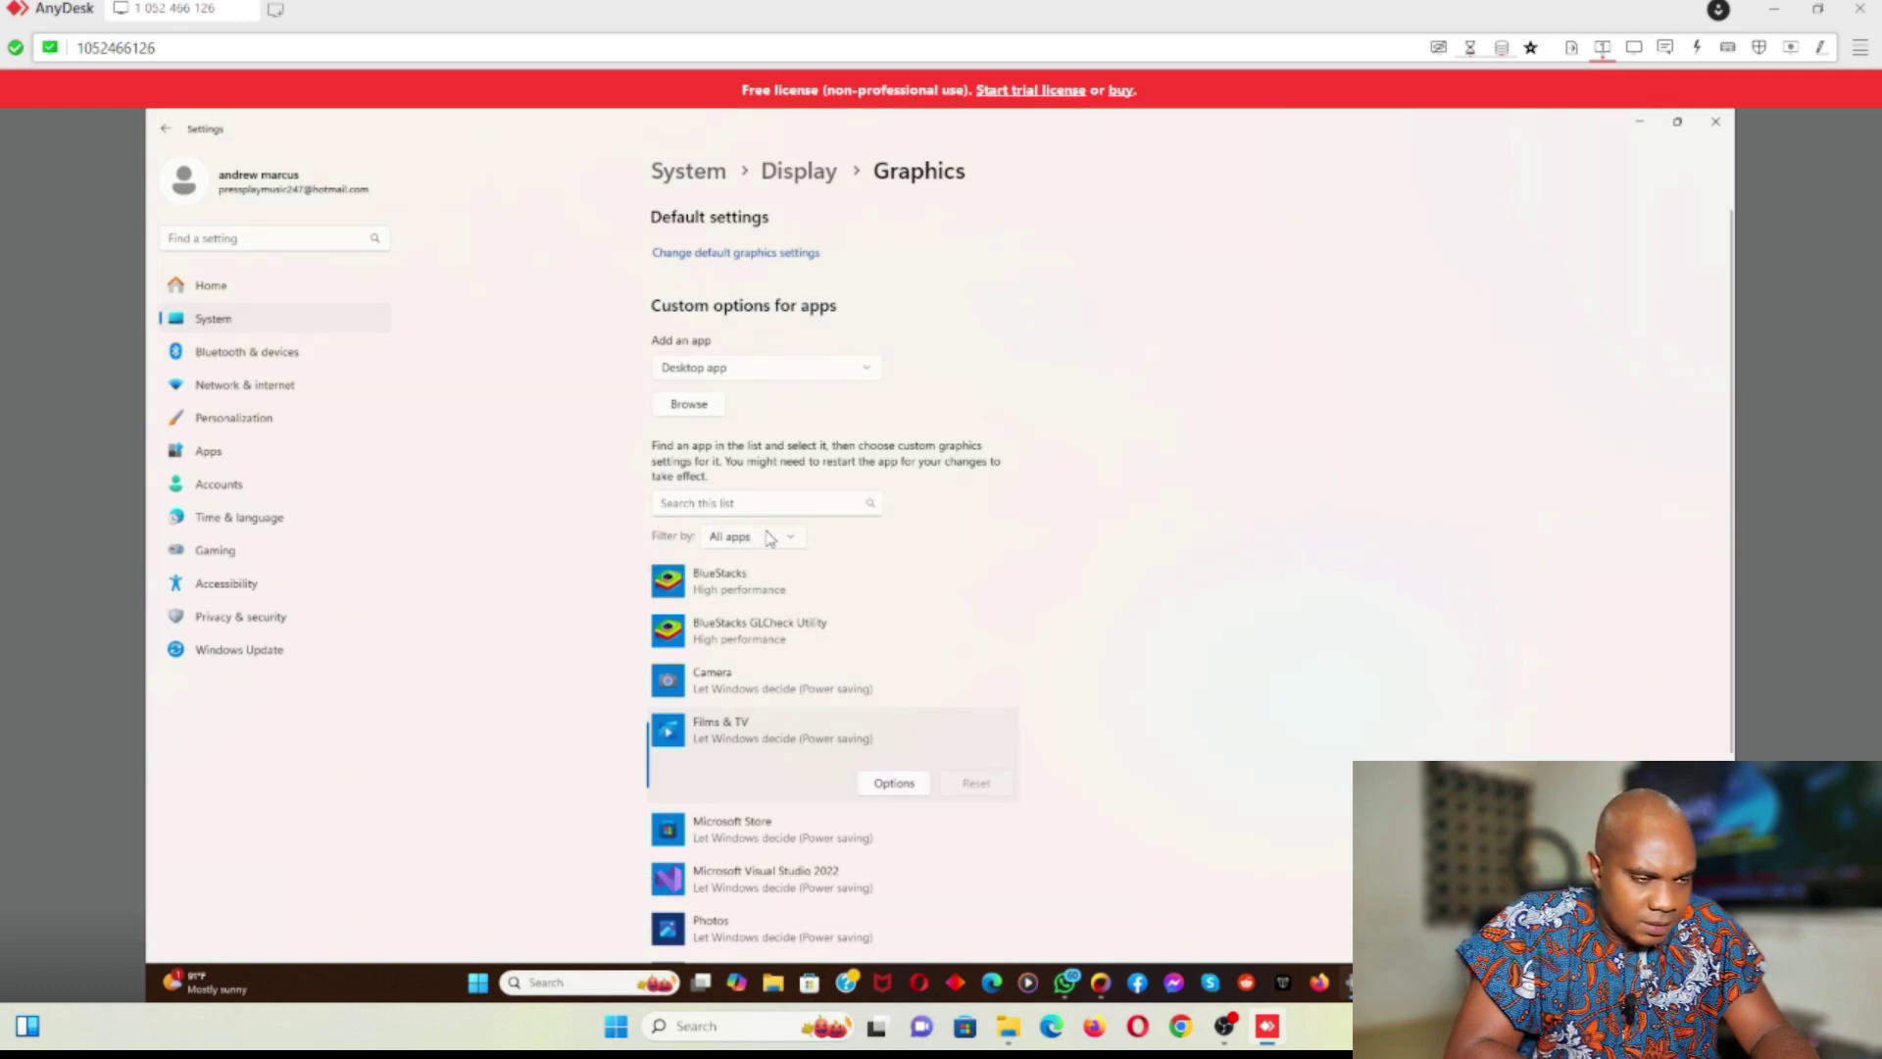
Browse to C:\Program Files\obs-studio\bin\64bit and add obs64 to the graphics app list.
{"action": "left_click", "coordinate": [698, 408]}
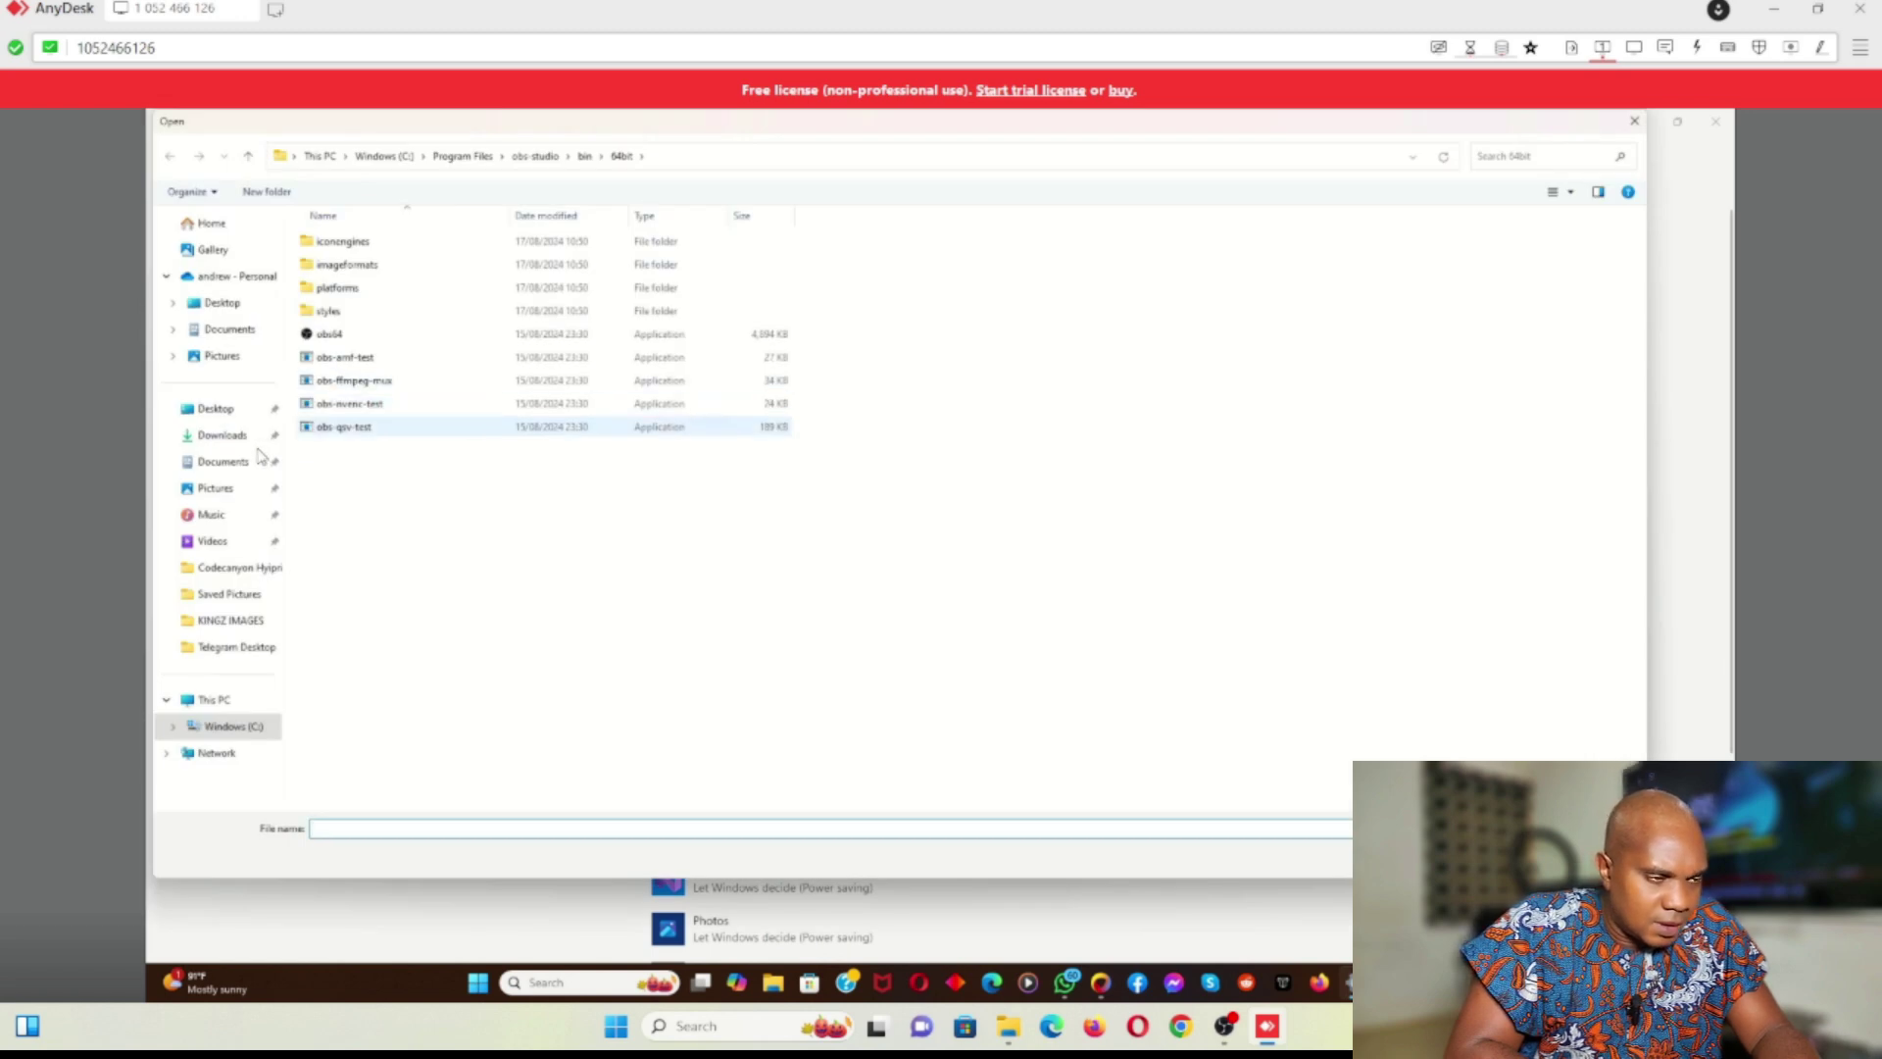
{"action": "left_click", "coordinate": [214, 700]}
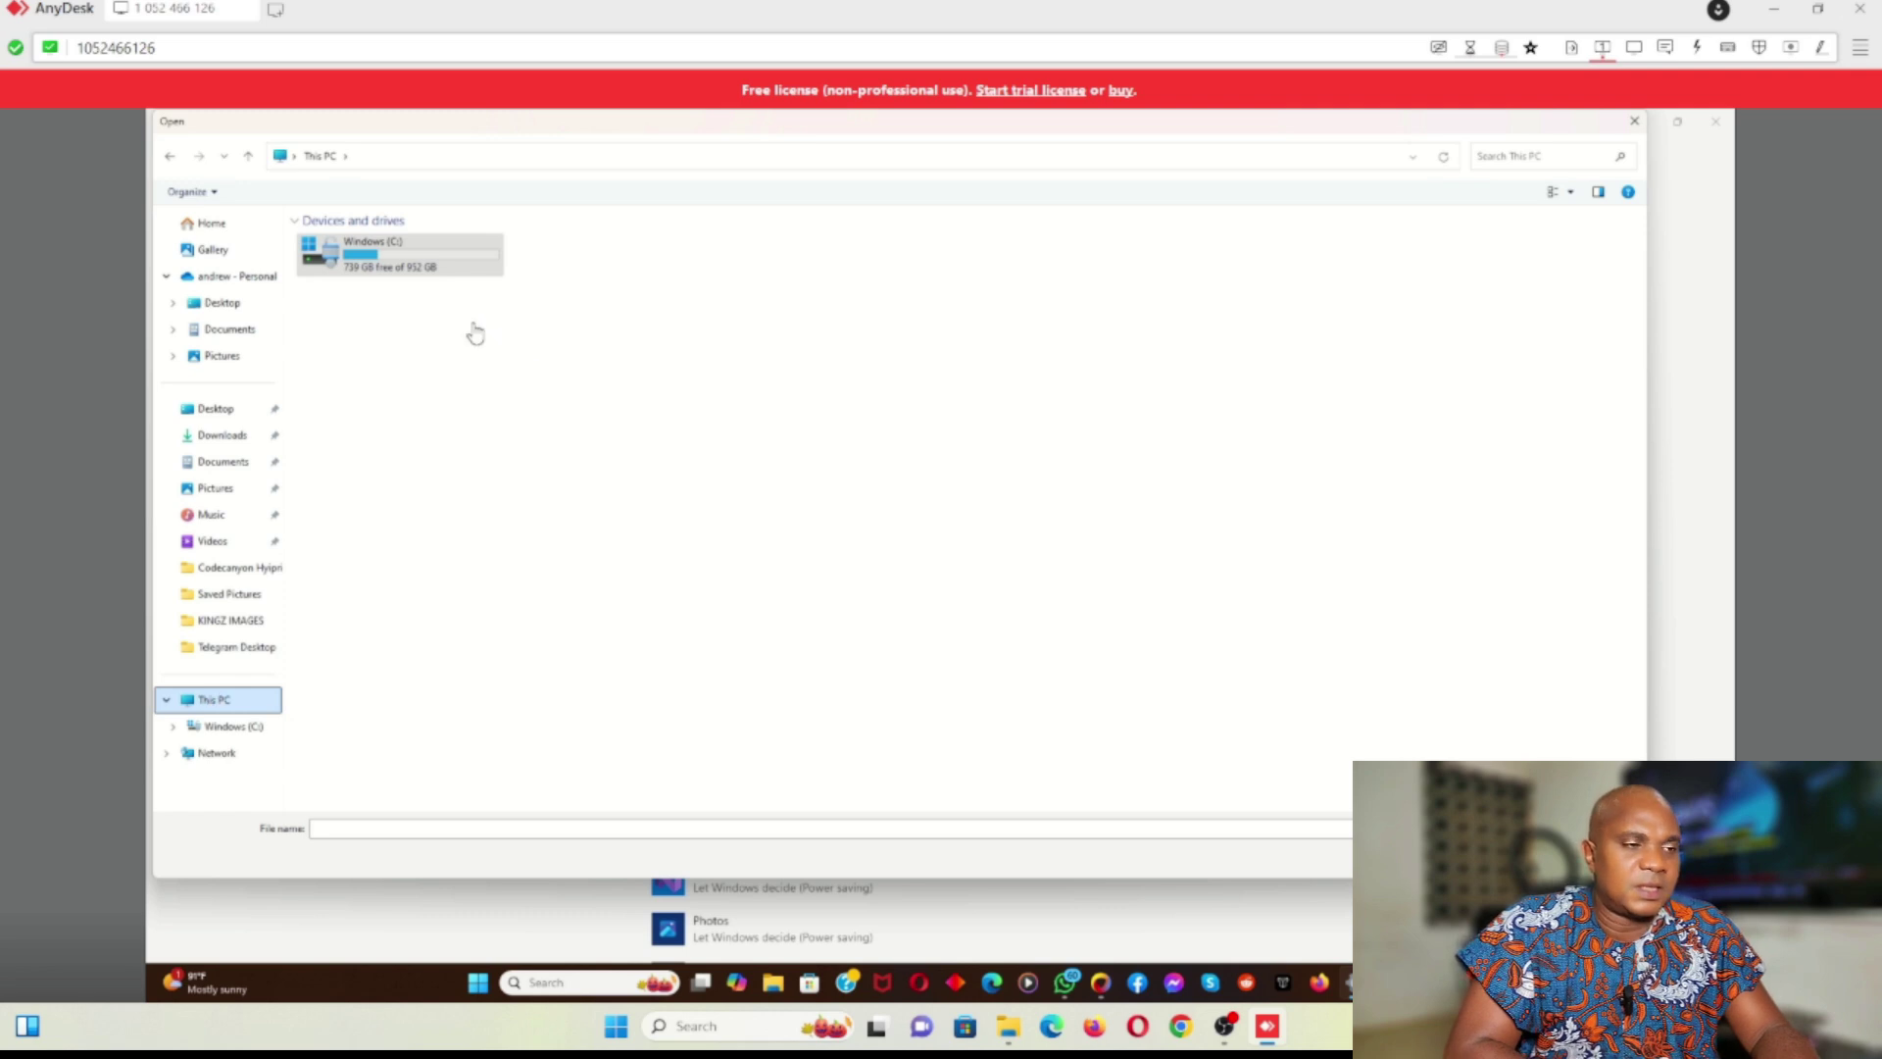
{"action": "double_click", "coordinate": [405, 266]}
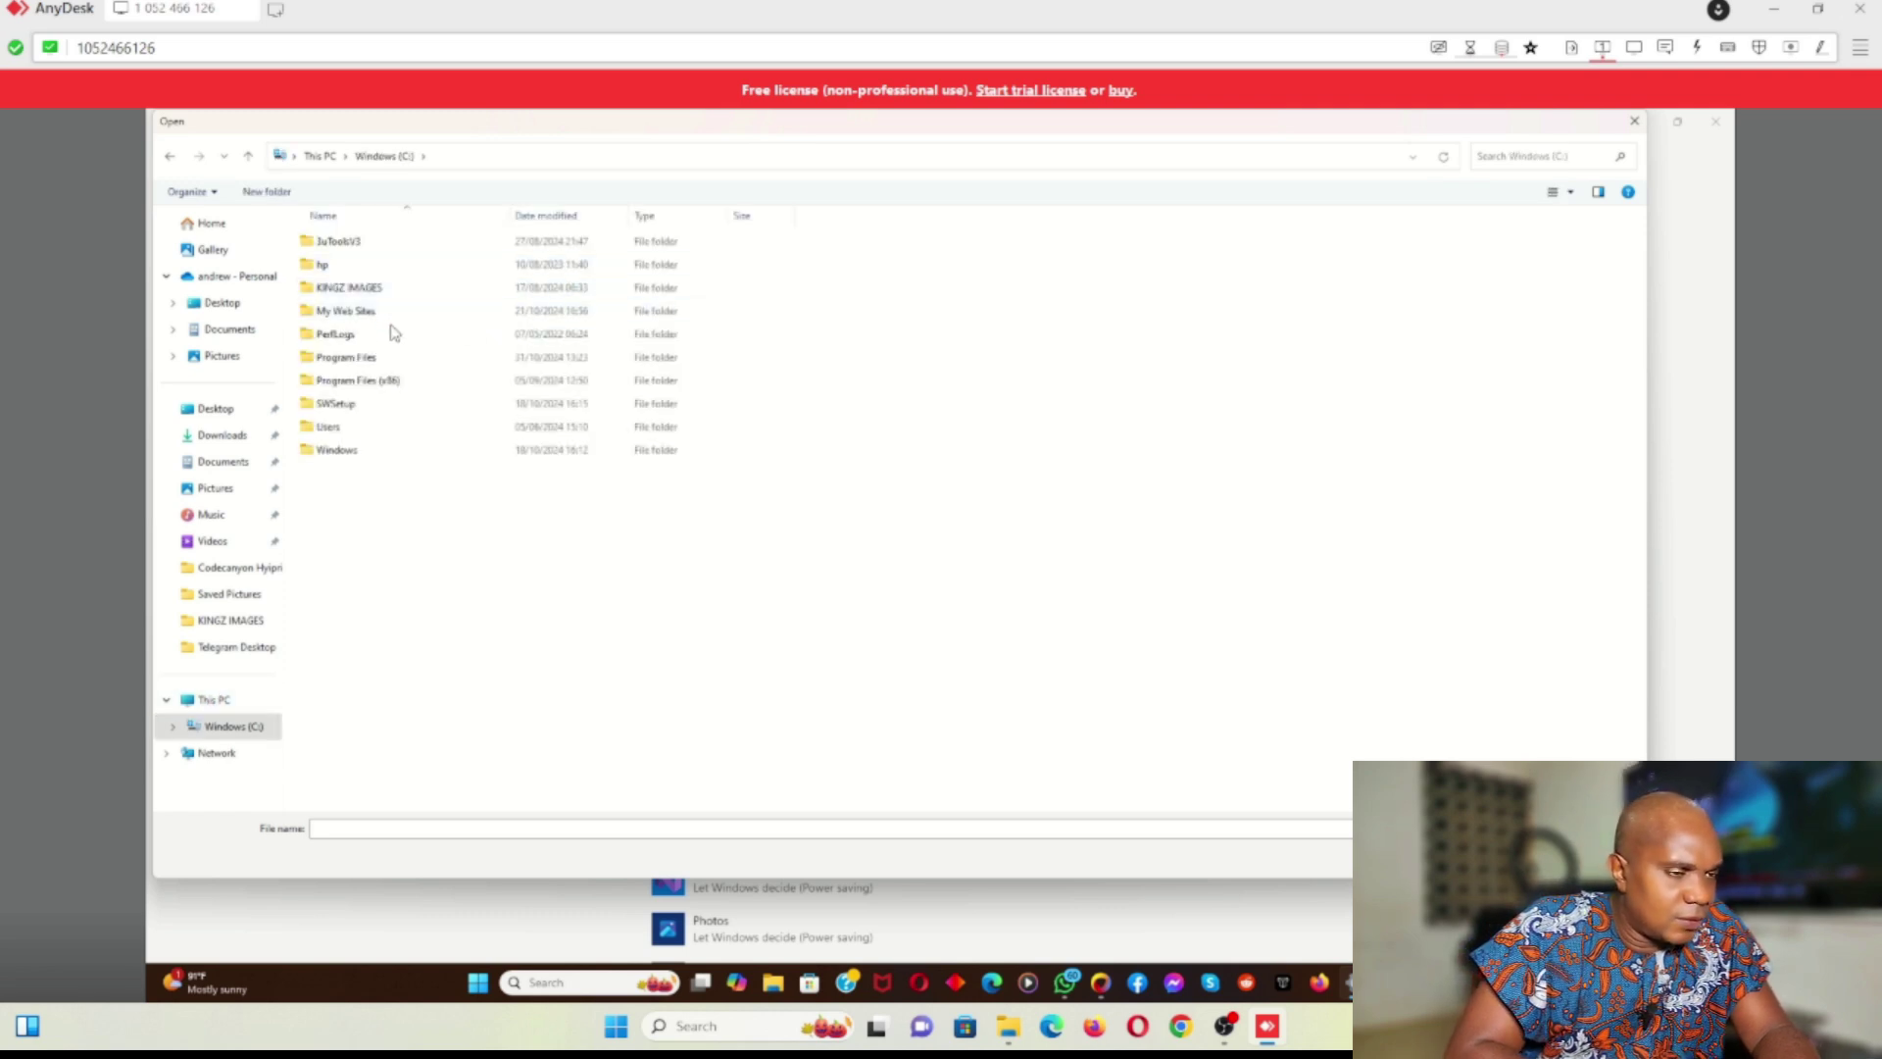
{"action": "double_click", "coordinate": [381, 357]}
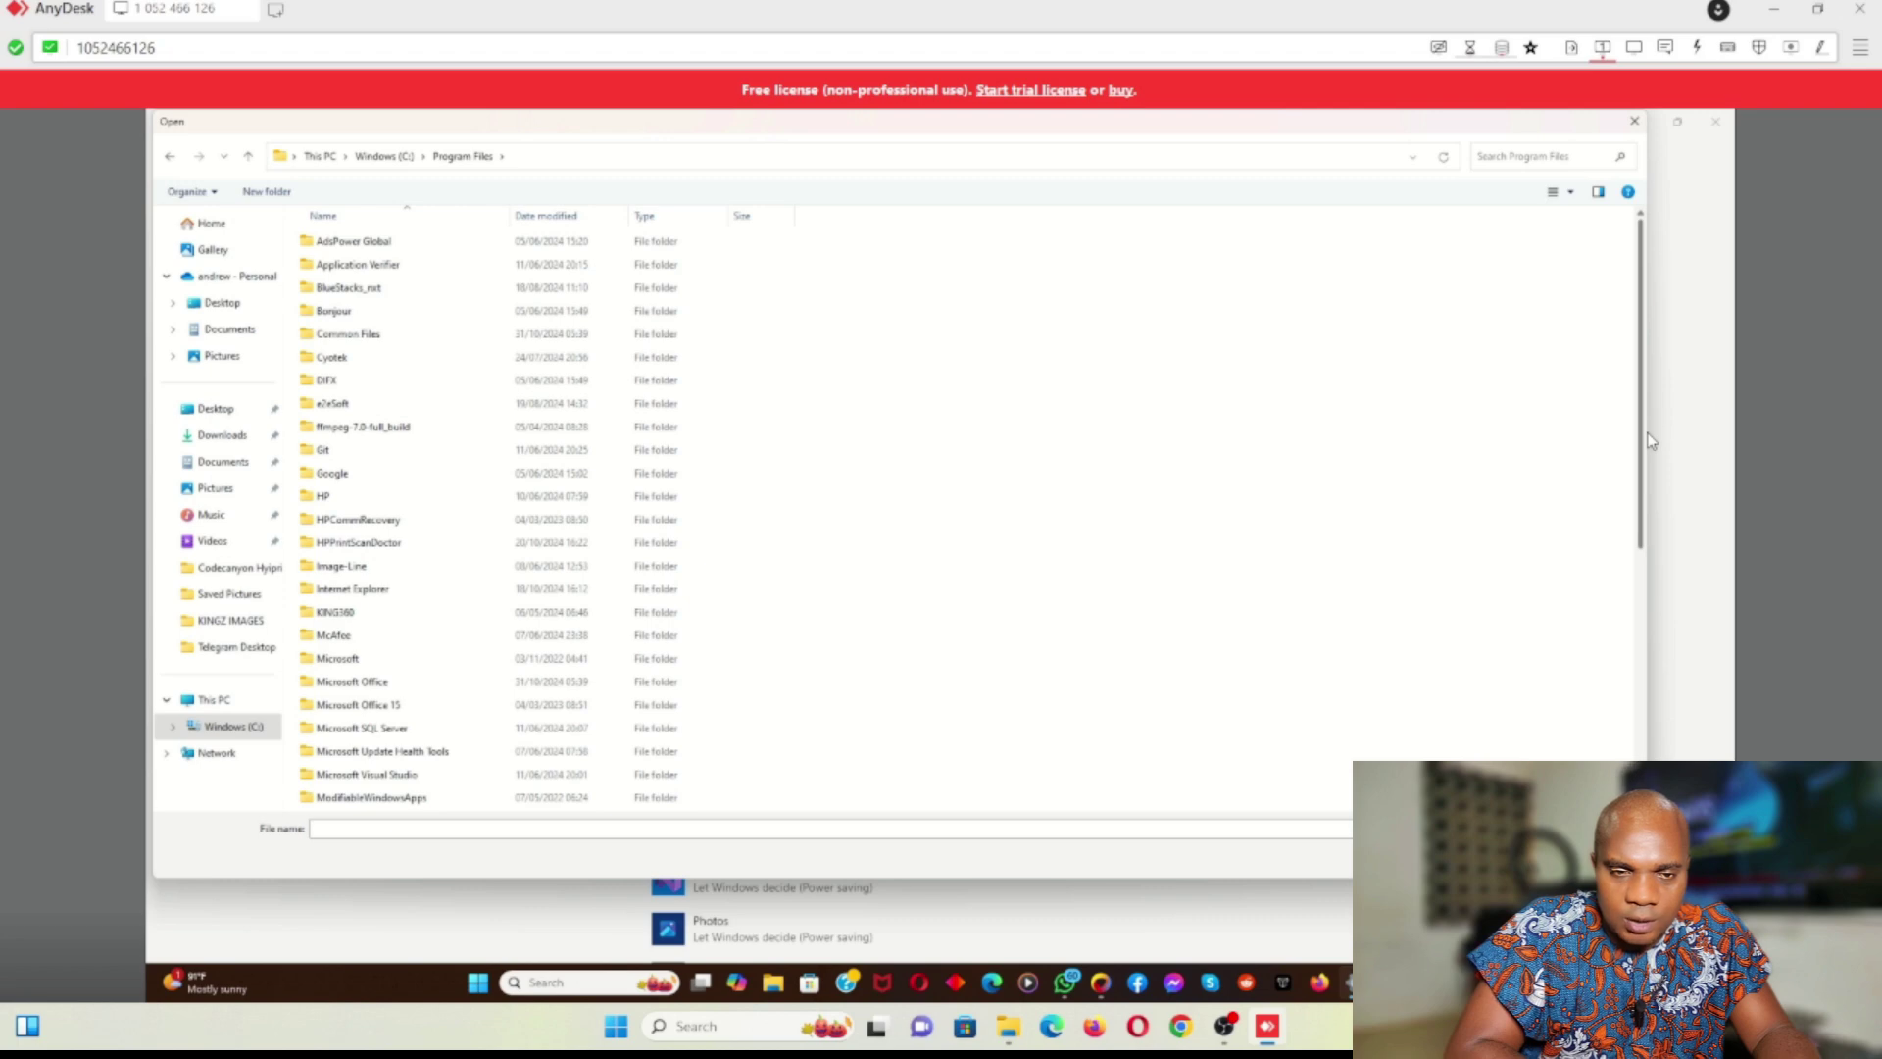
{"action": "left_click_drag", "start_coordinate": [1639, 443], "coordinate": [1642, 686]}
{"action": "left_click", "coordinate": [356, 478]}
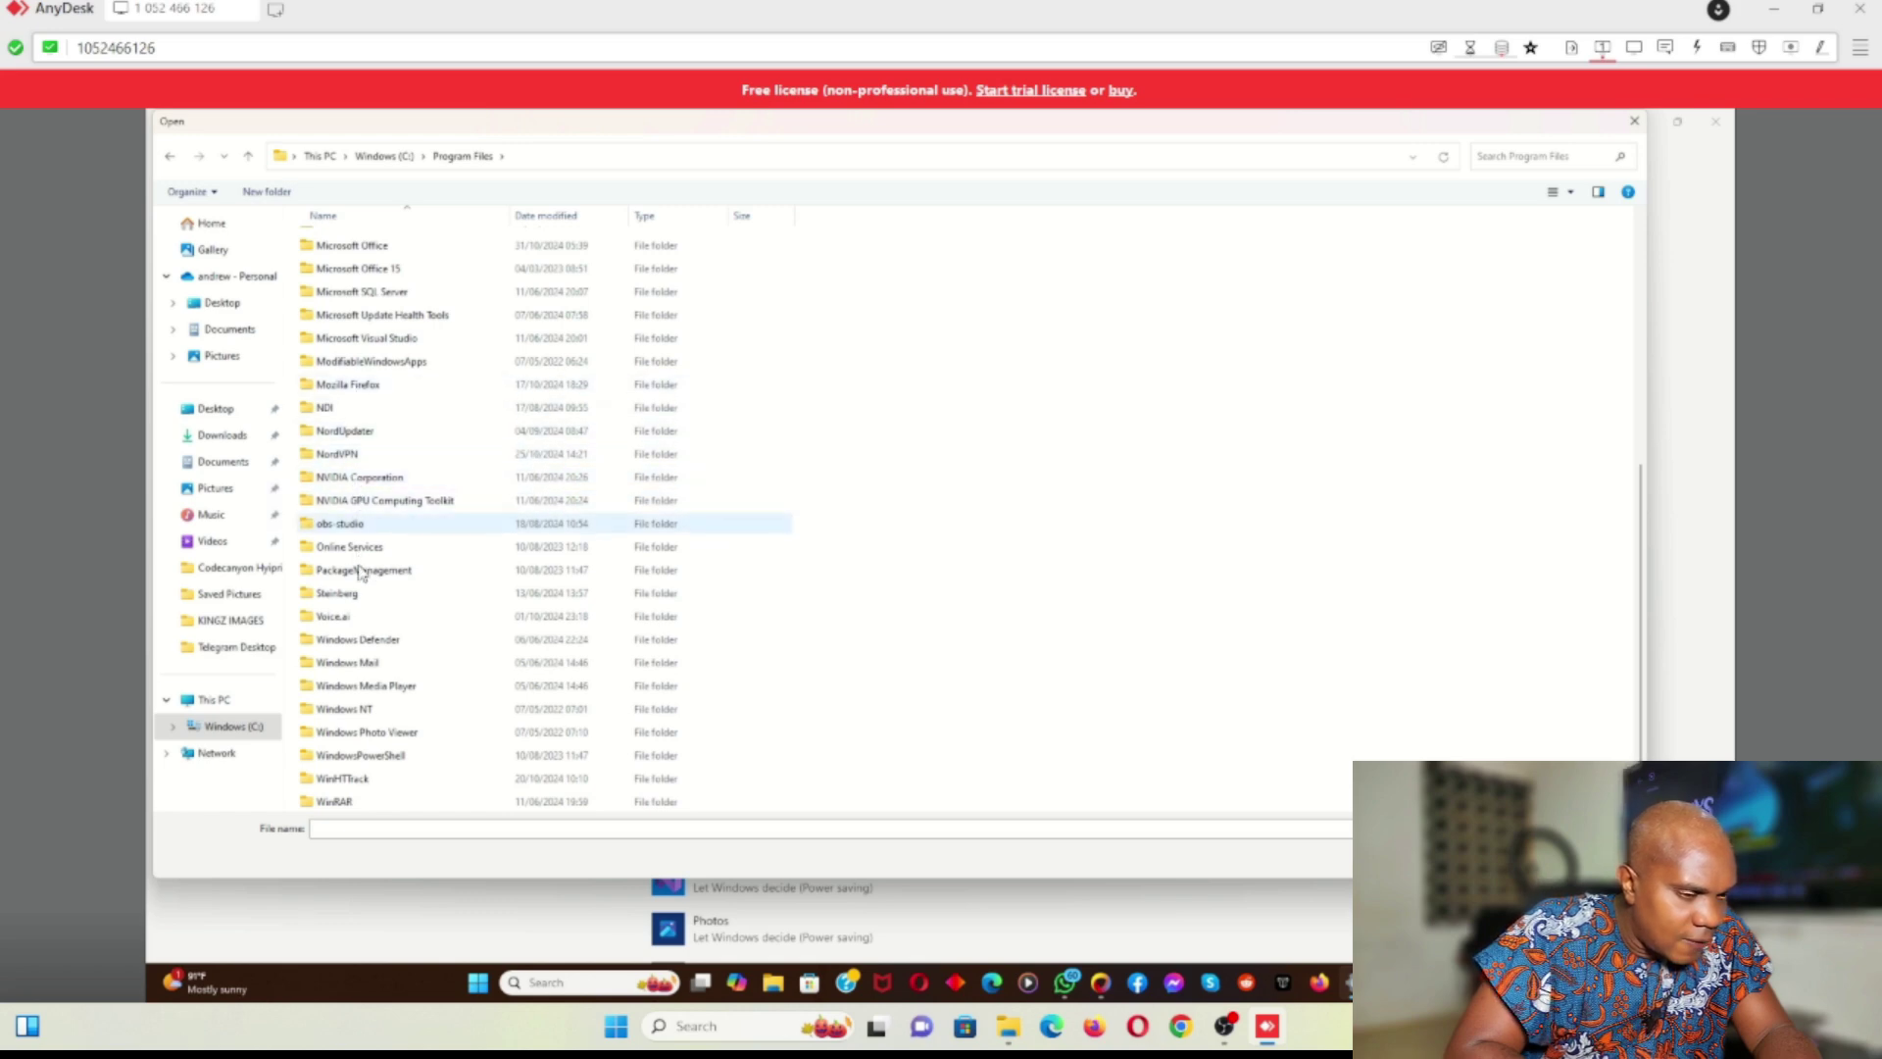
{"action": "left_click", "coordinate": [353, 527]}
{"action": "double_click", "coordinate": [353, 526]}
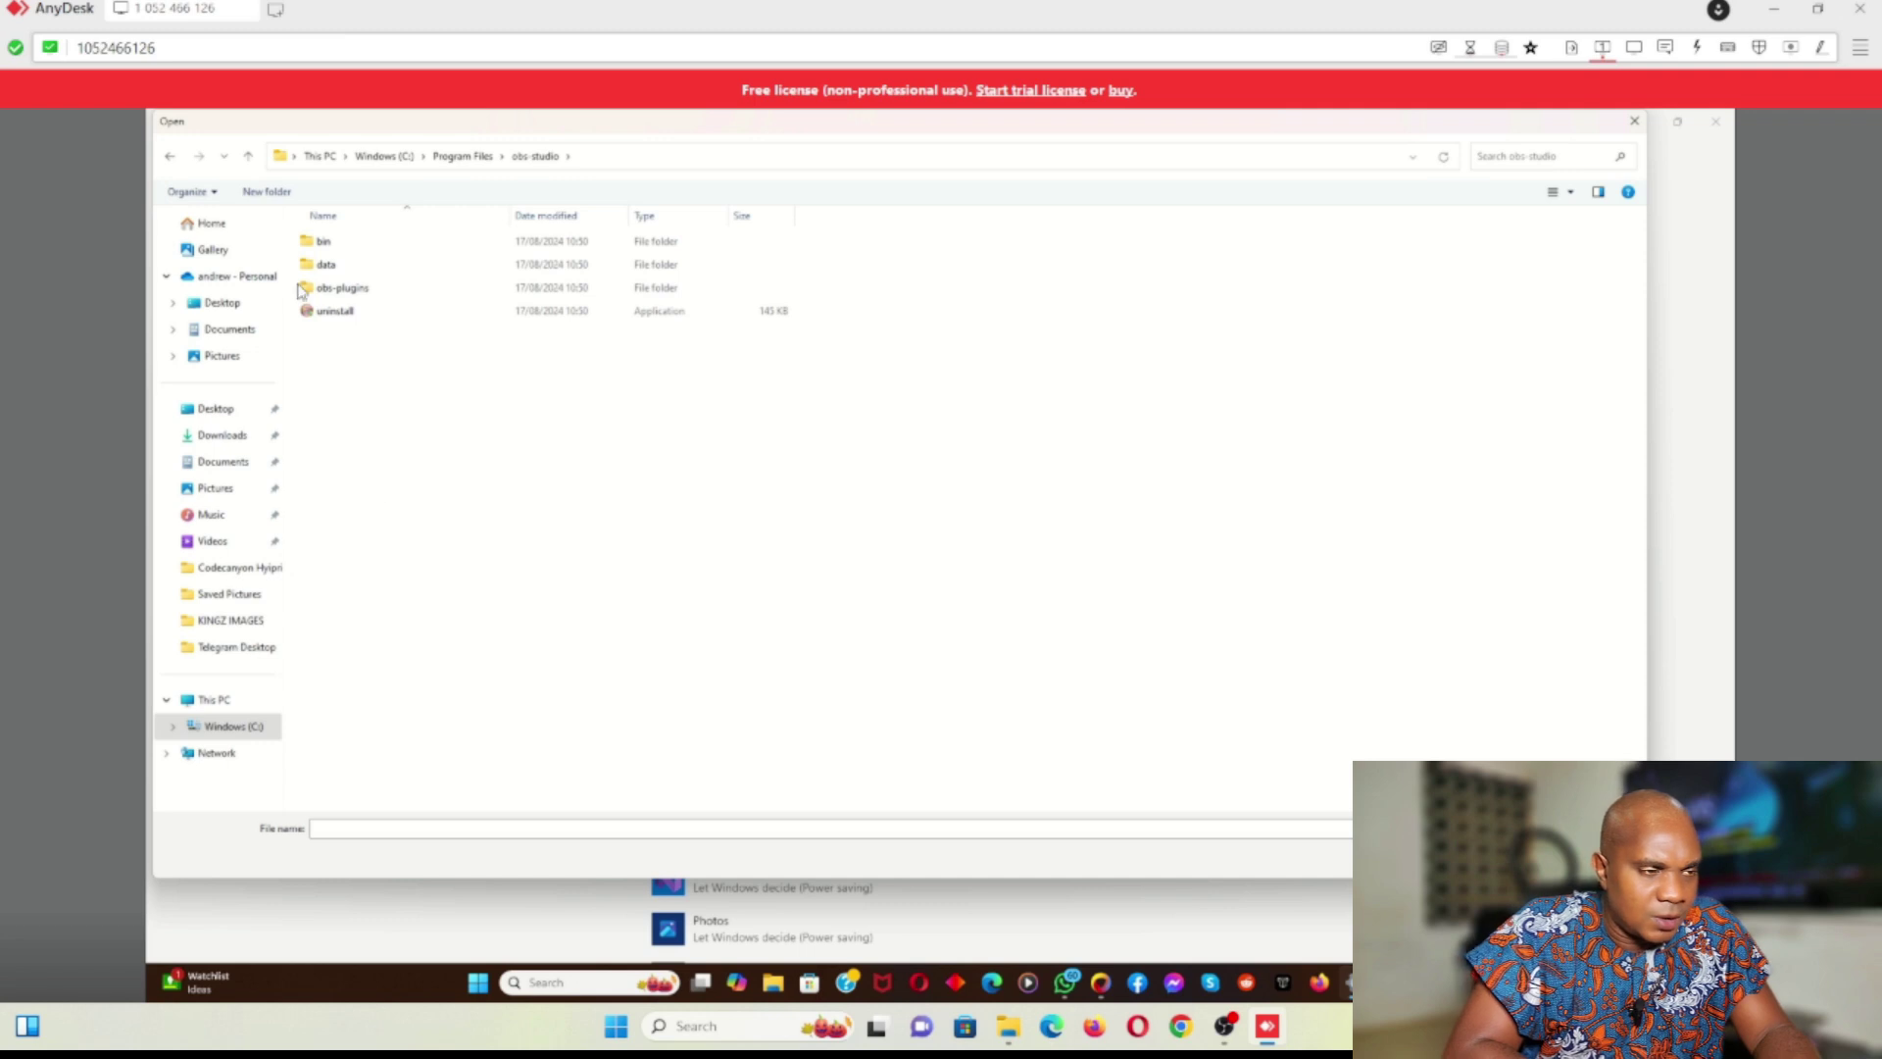
{"action": "double_click", "coordinate": [323, 241]}
{"action": "double_click", "coordinate": [328, 241]}
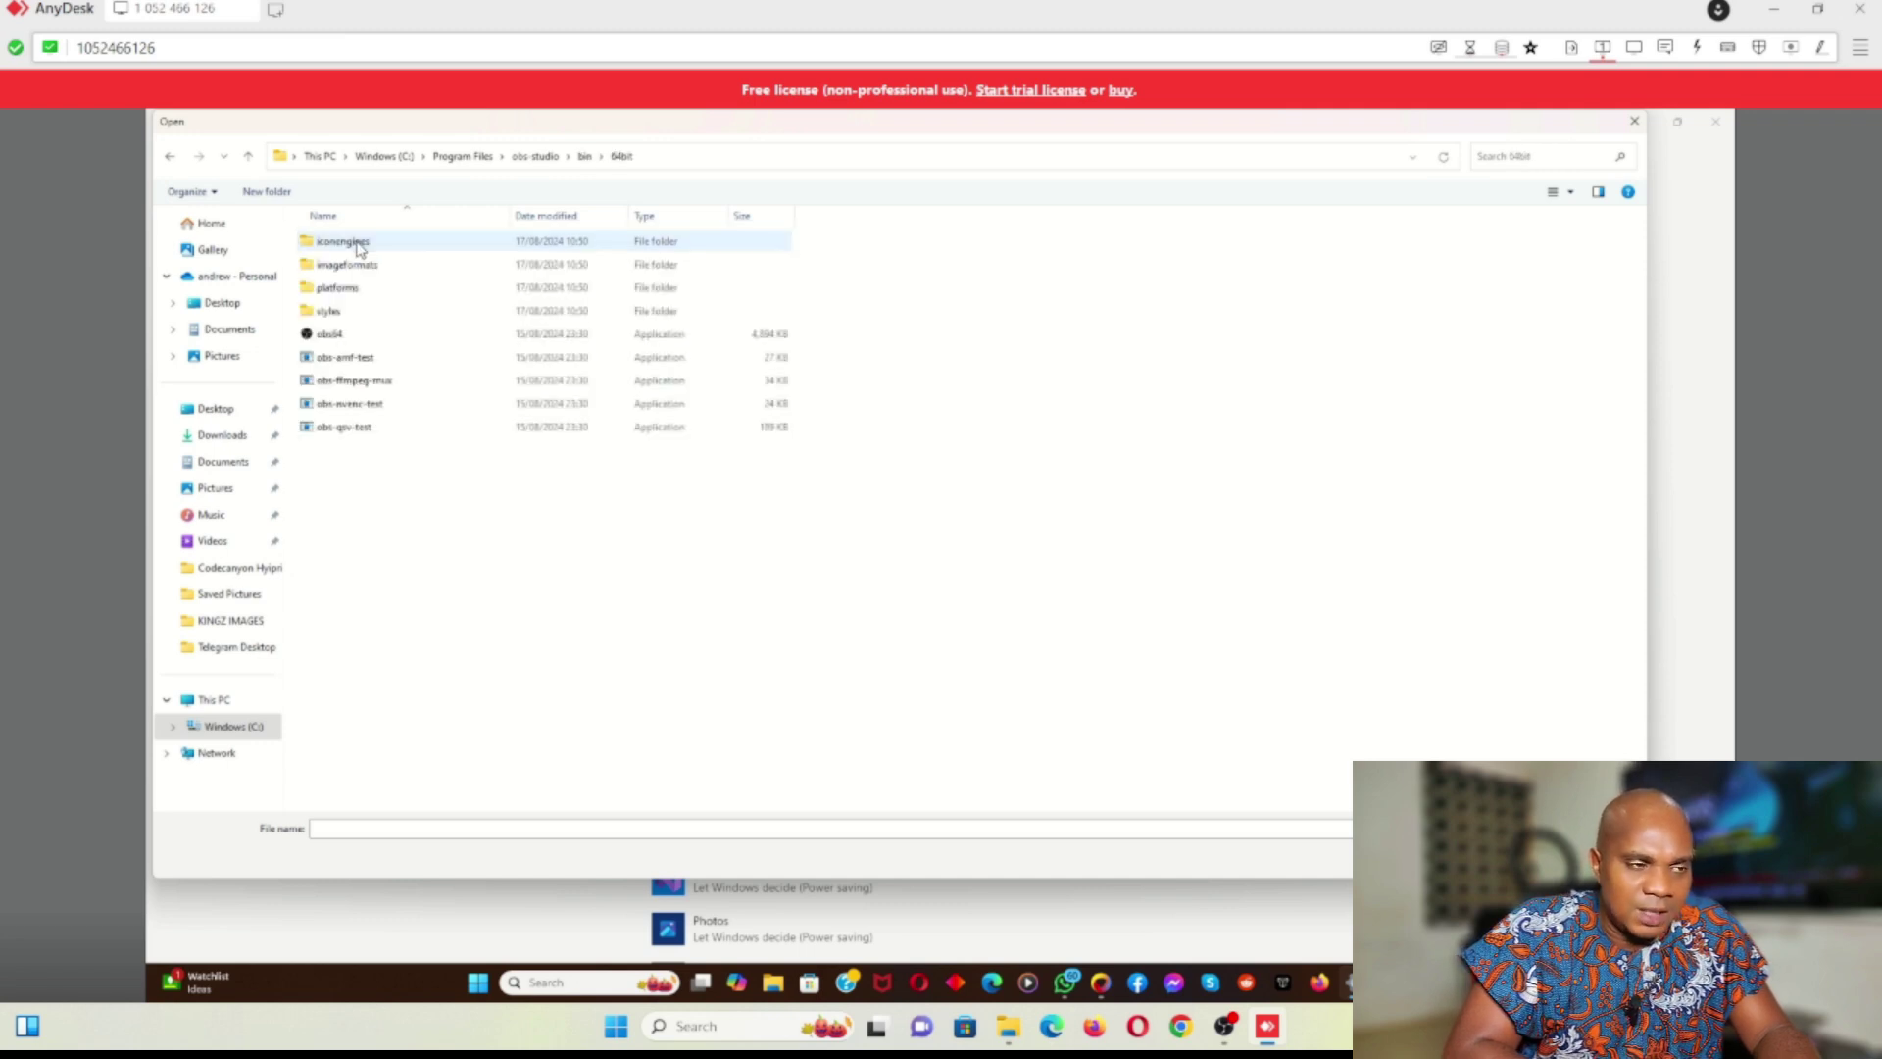
{"action": "double_click", "coordinate": [380, 335]}
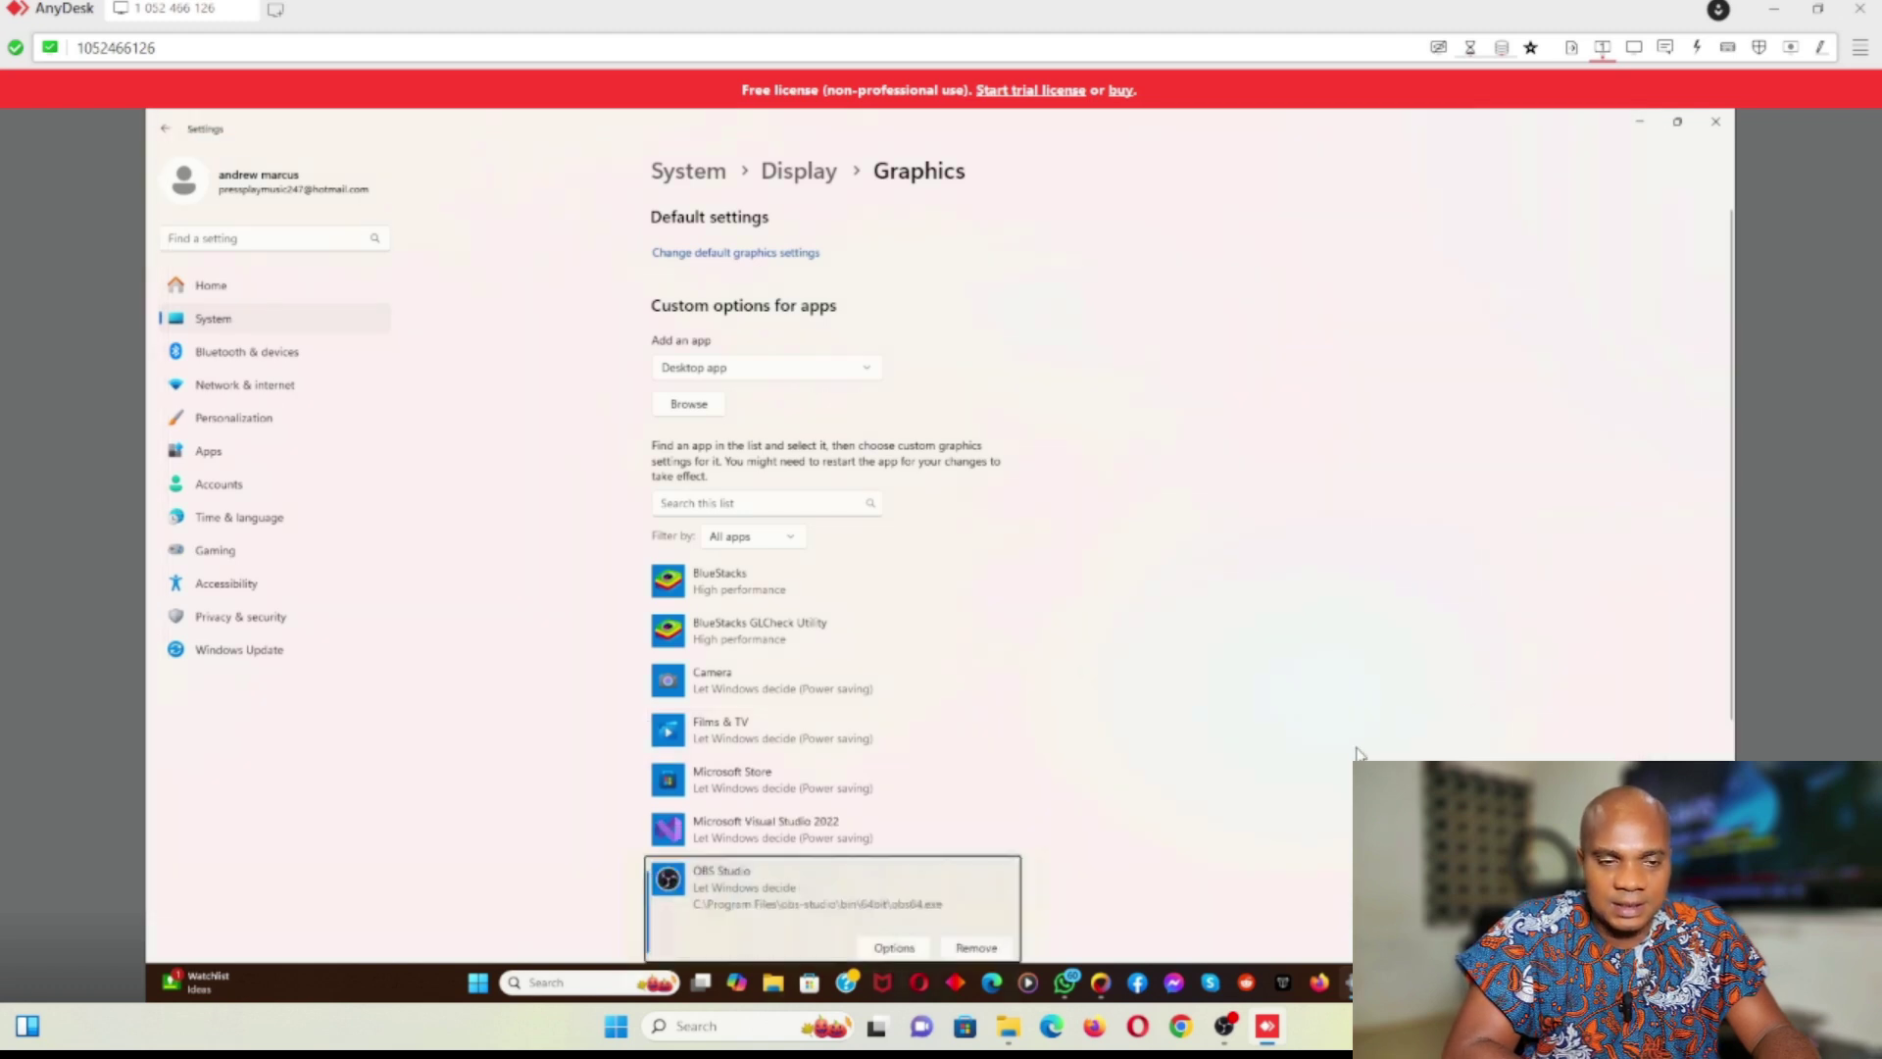
Set OBS Studio's graphics preference to Power saving (Intel Iris Xe) and save it.
{"action": "scroll", "coordinate": [1343, 770], "scroll_direction": "down", "scroll_amount": 5}
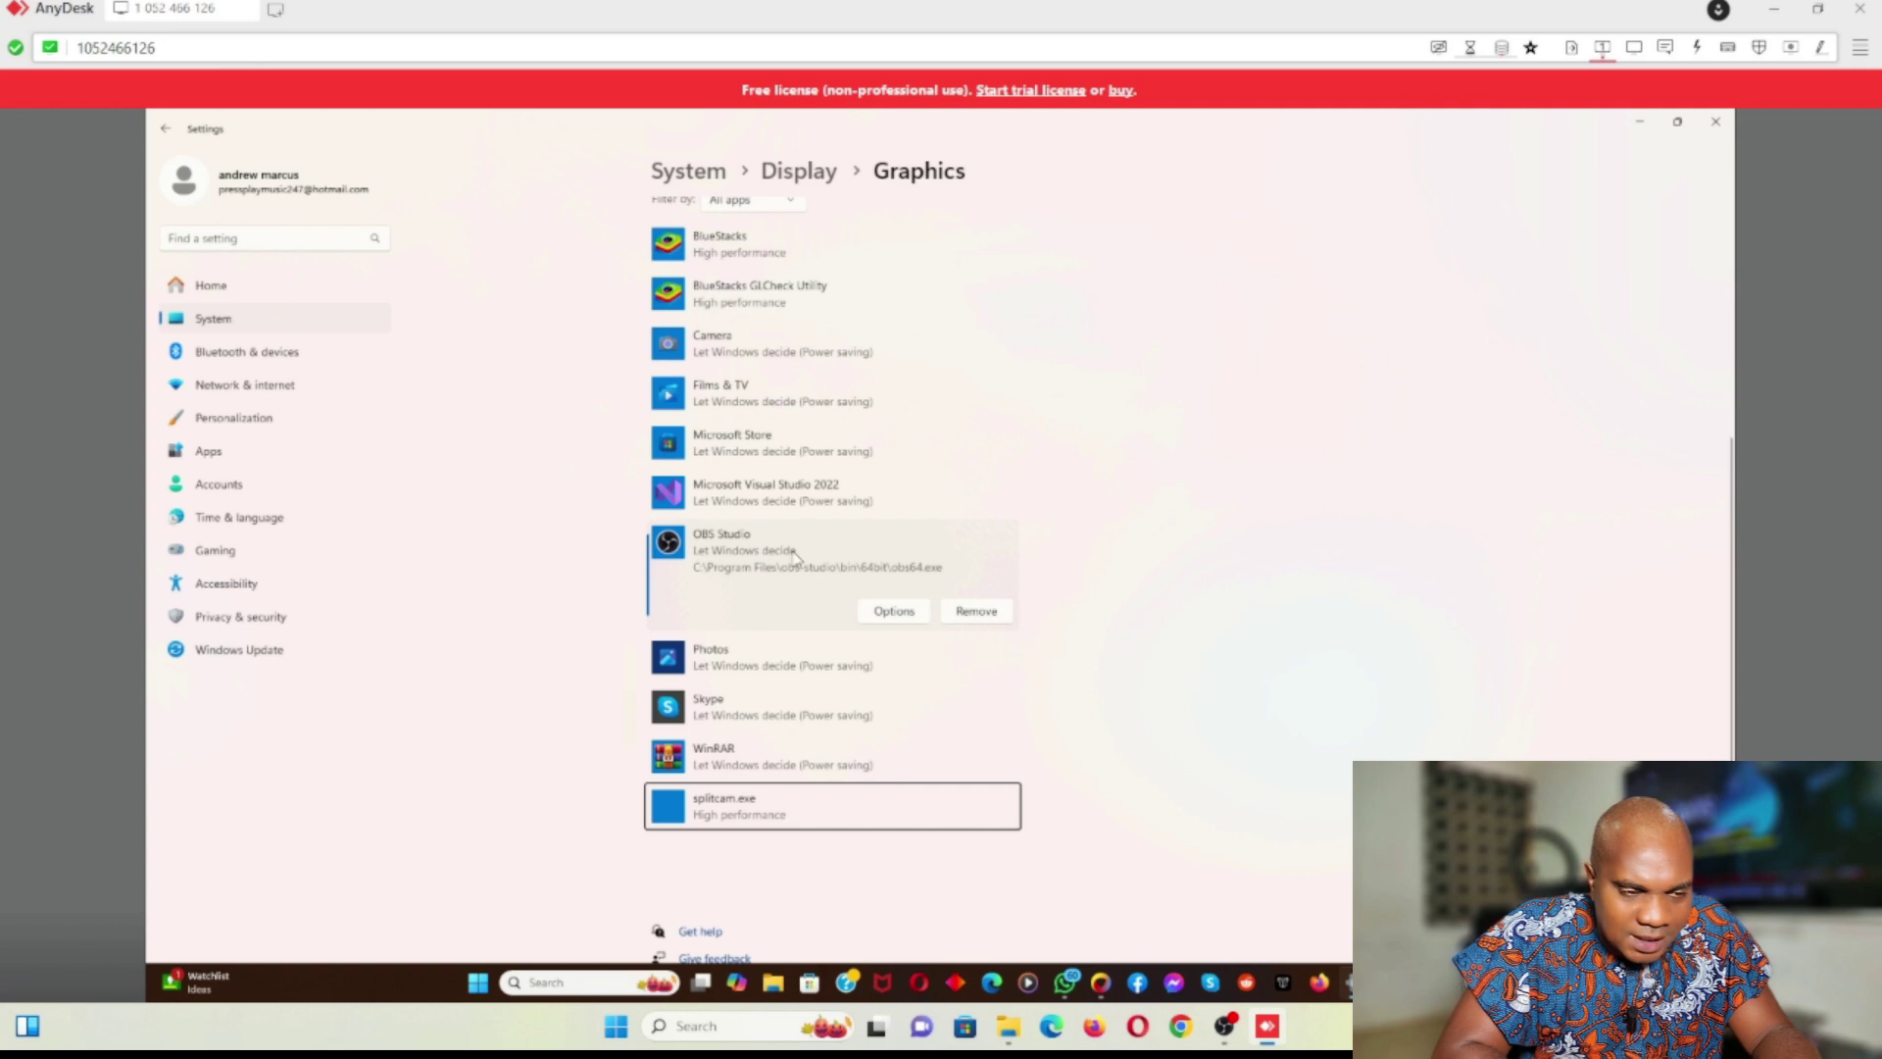
{"action": "left_click", "coordinate": [893, 618]}
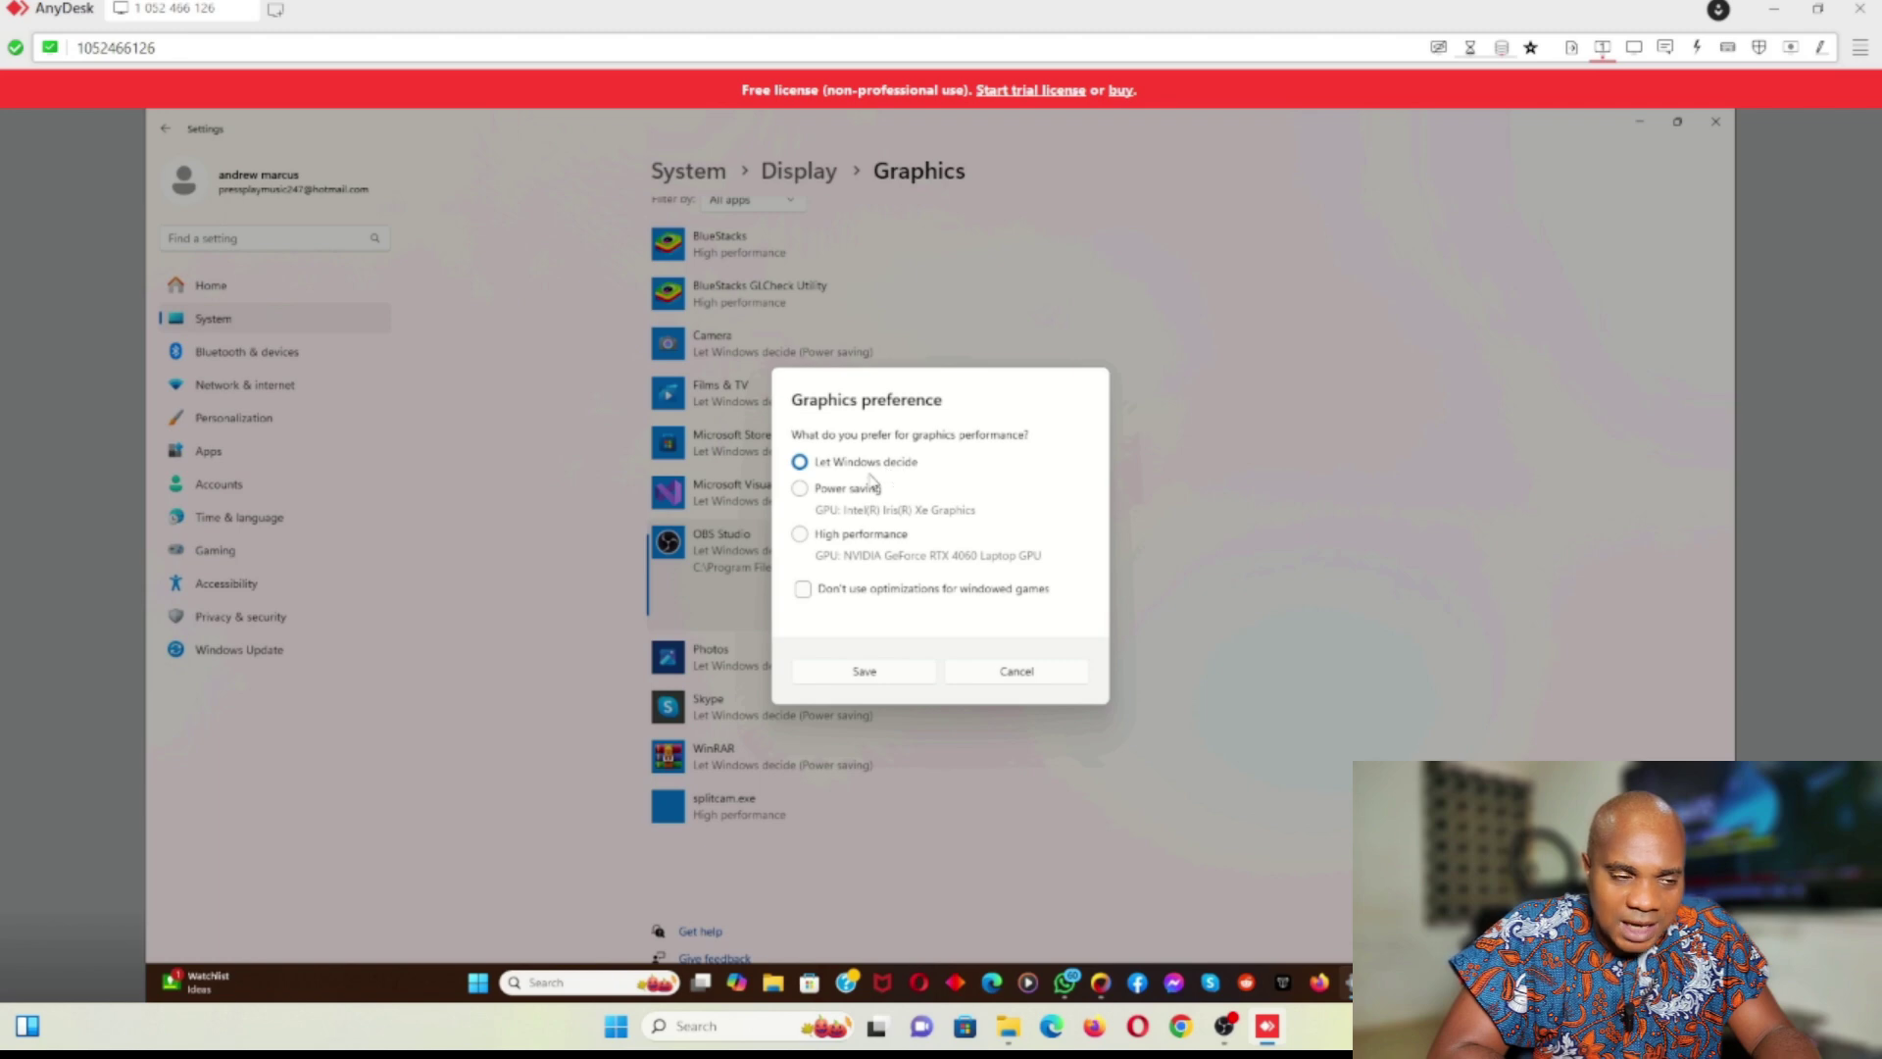
{"action": "left_click", "coordinate": [799, 489]}
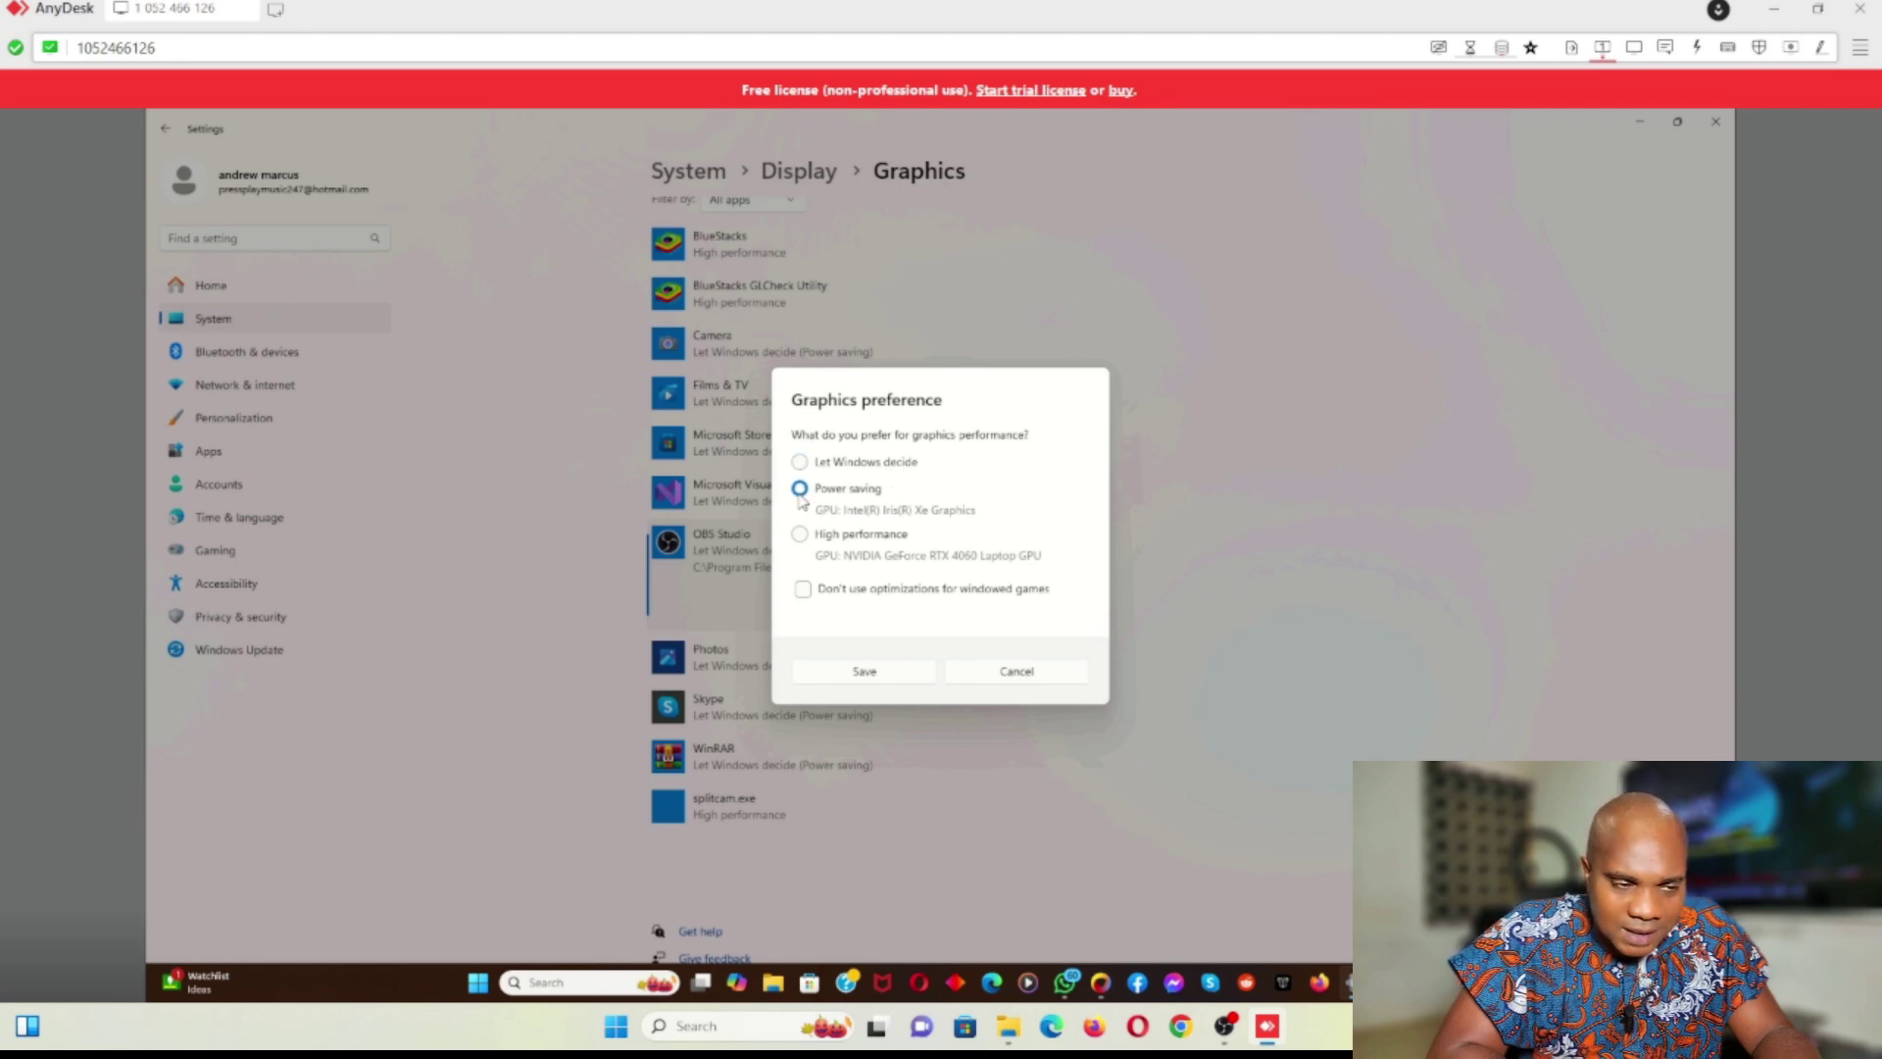
{"action": "left_click", "coordinate": [890, 680]}
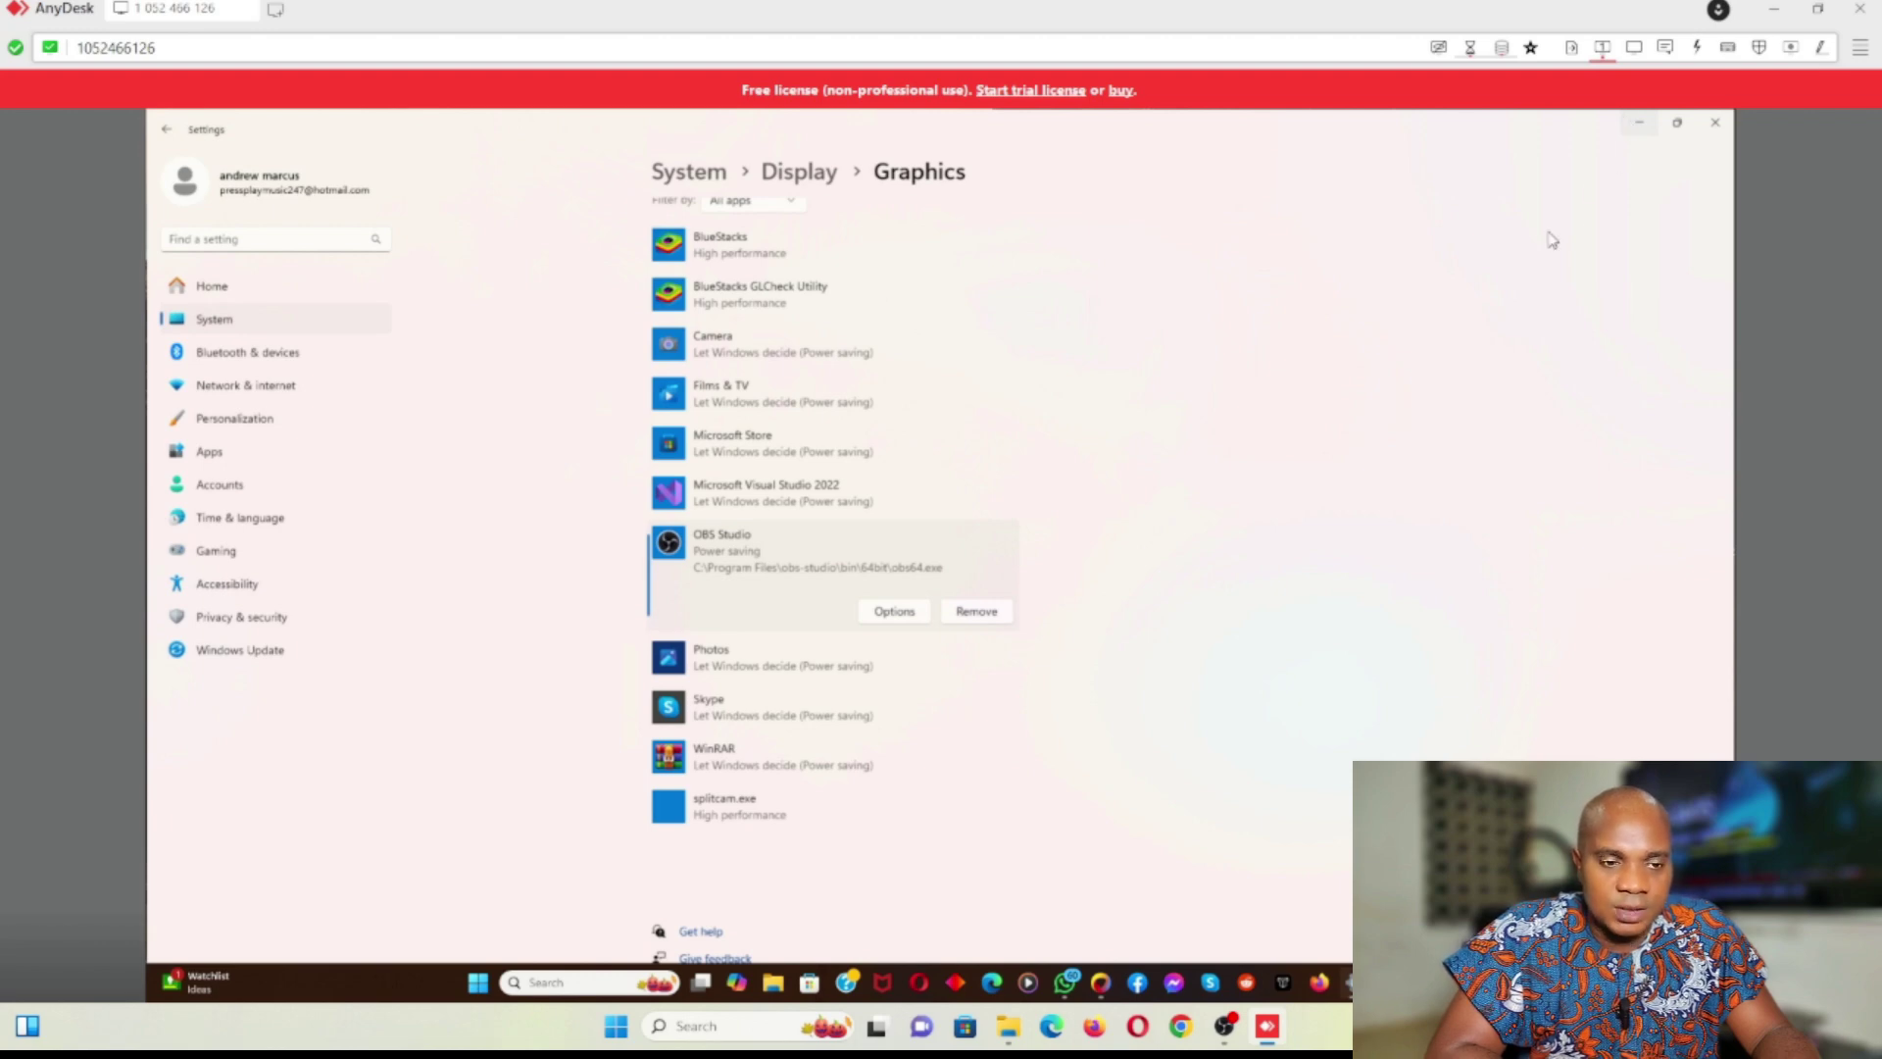
Close Settings, launch OBS Studio, and remove the existing Display Capture source.
{"action": "key", "text": "alt+F4"}
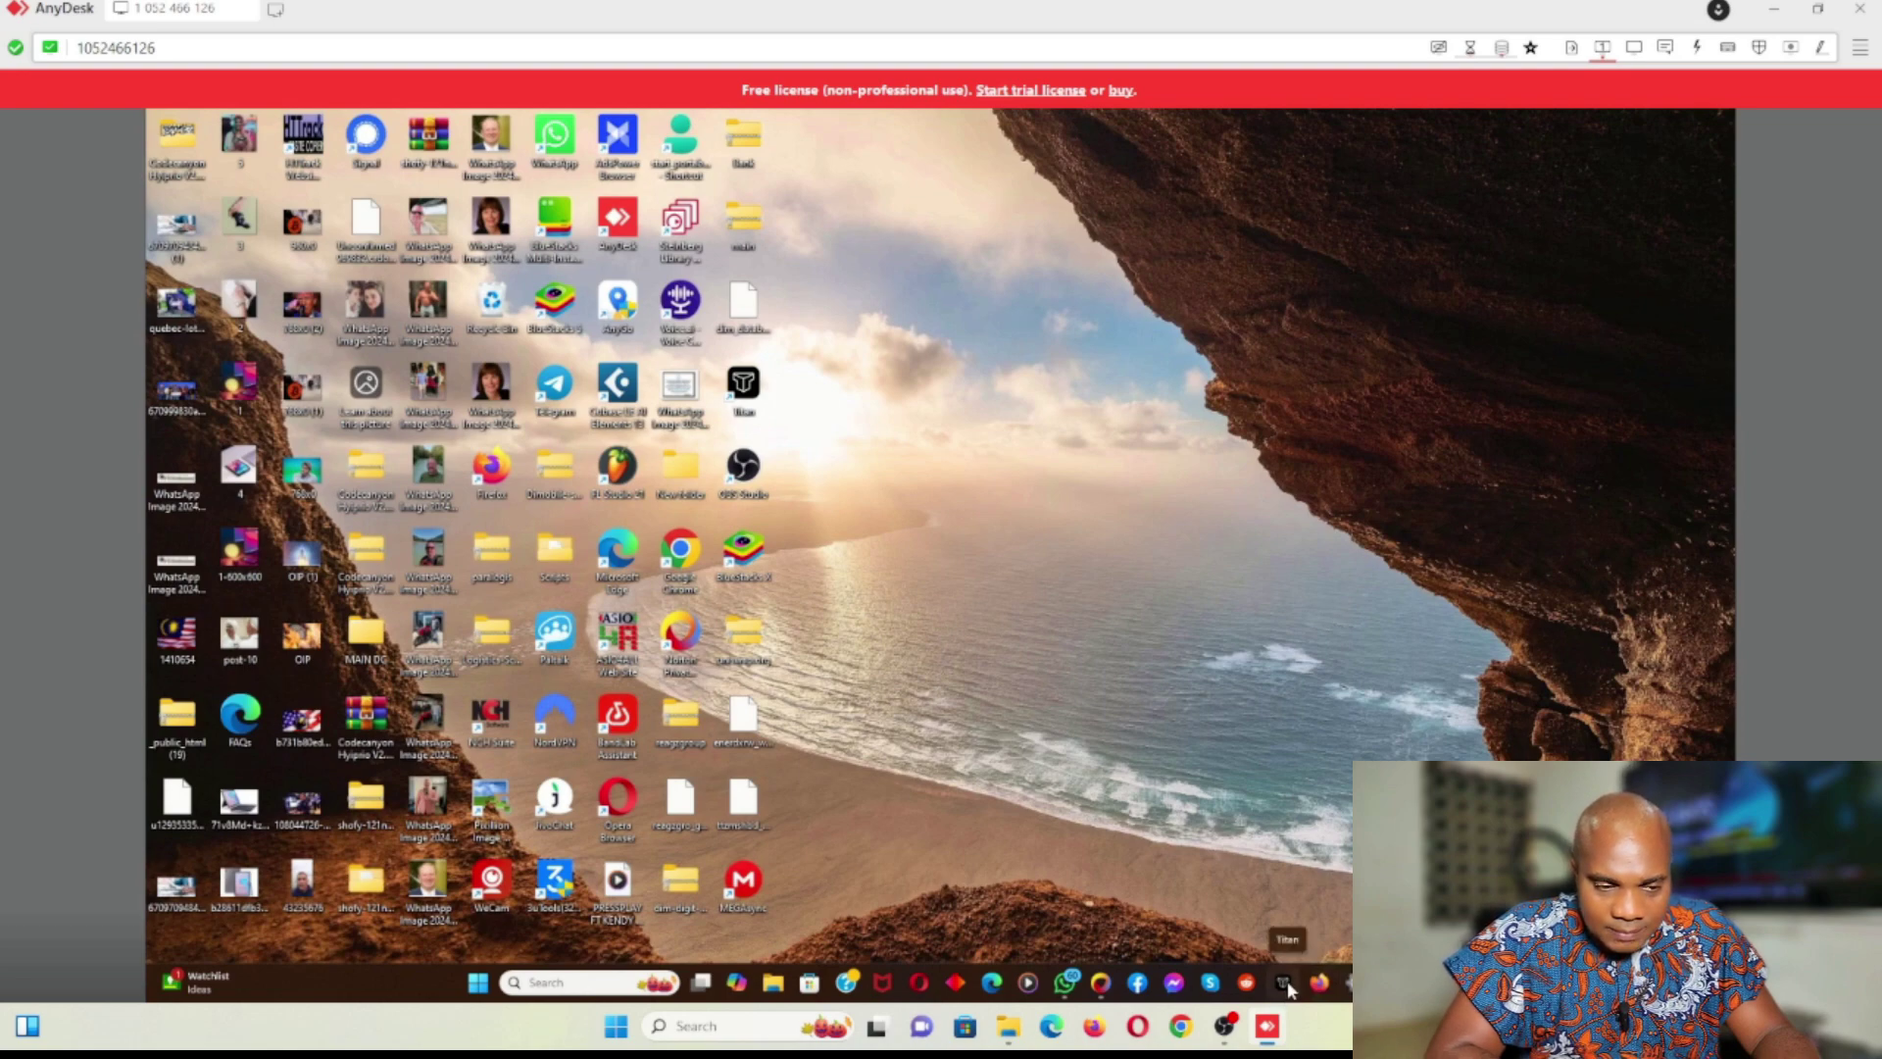
{"action": "double_click", "coordinate": [745, 475]}
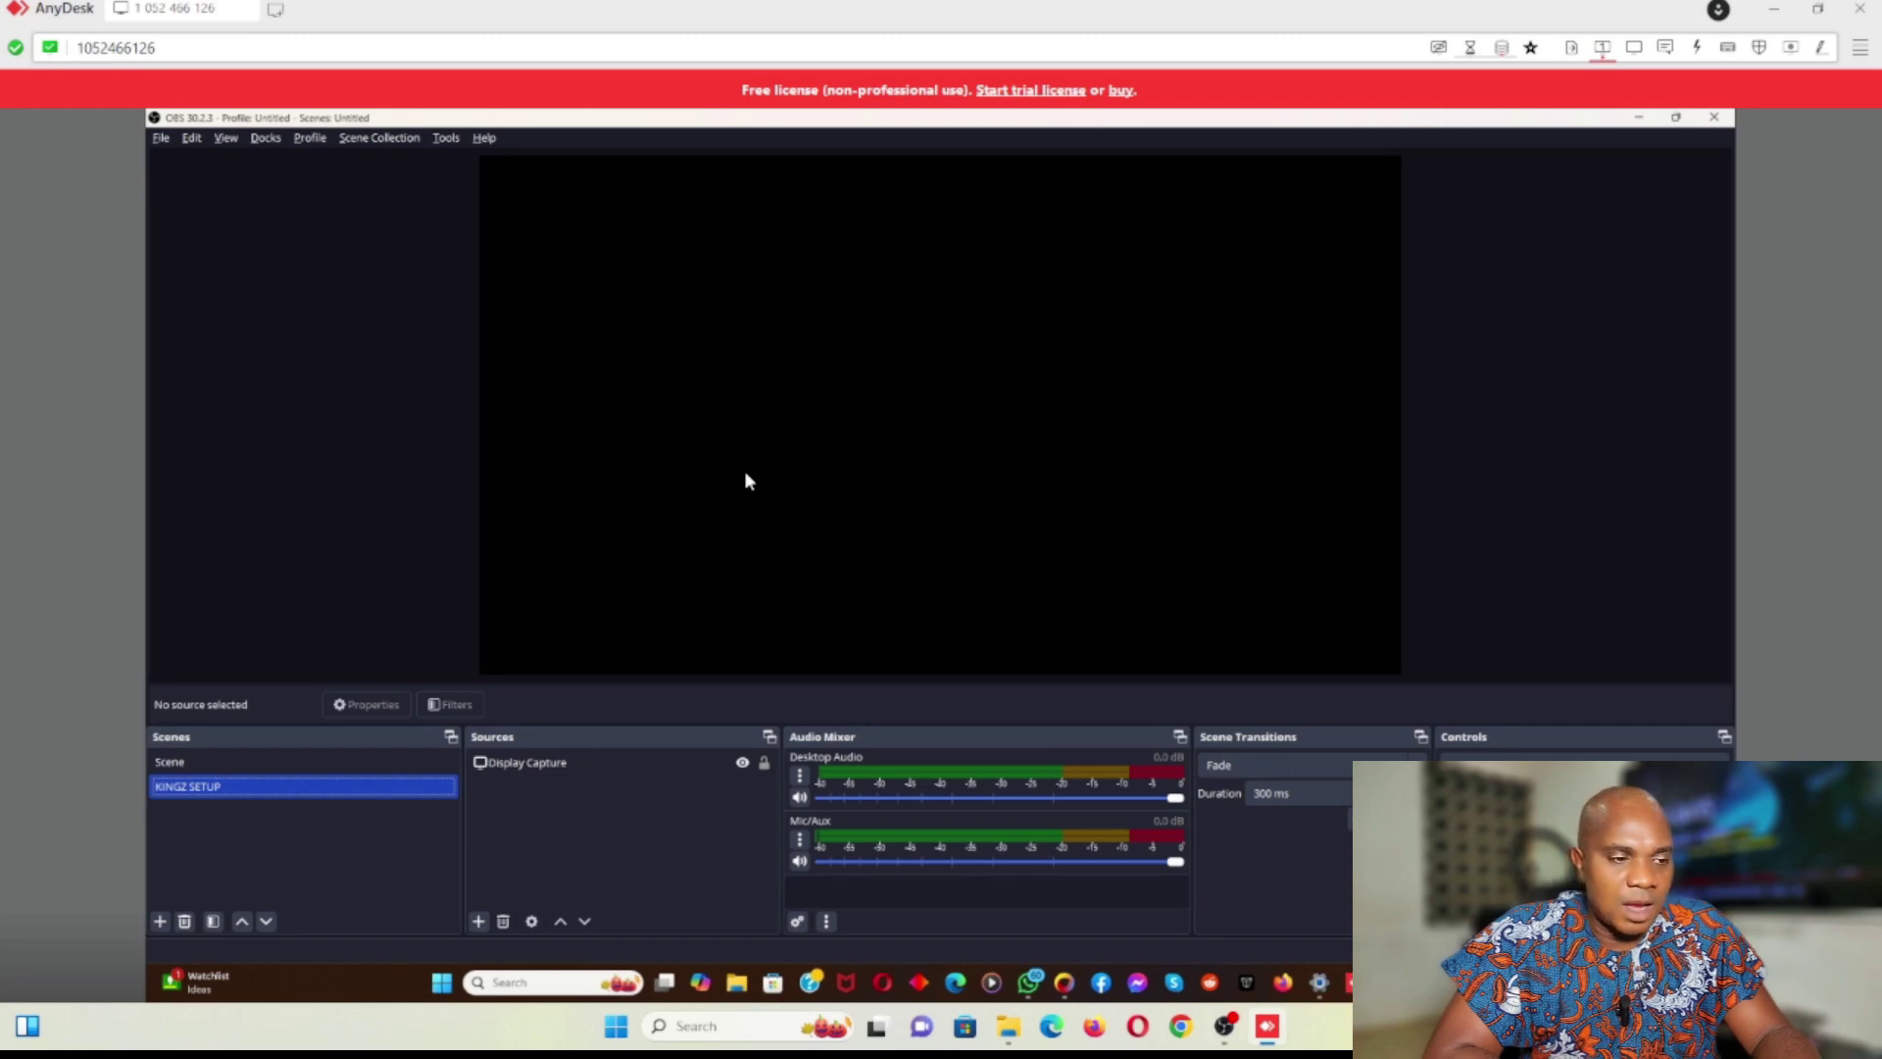
{"action": "left_click", "coordinate": [551, 770]}
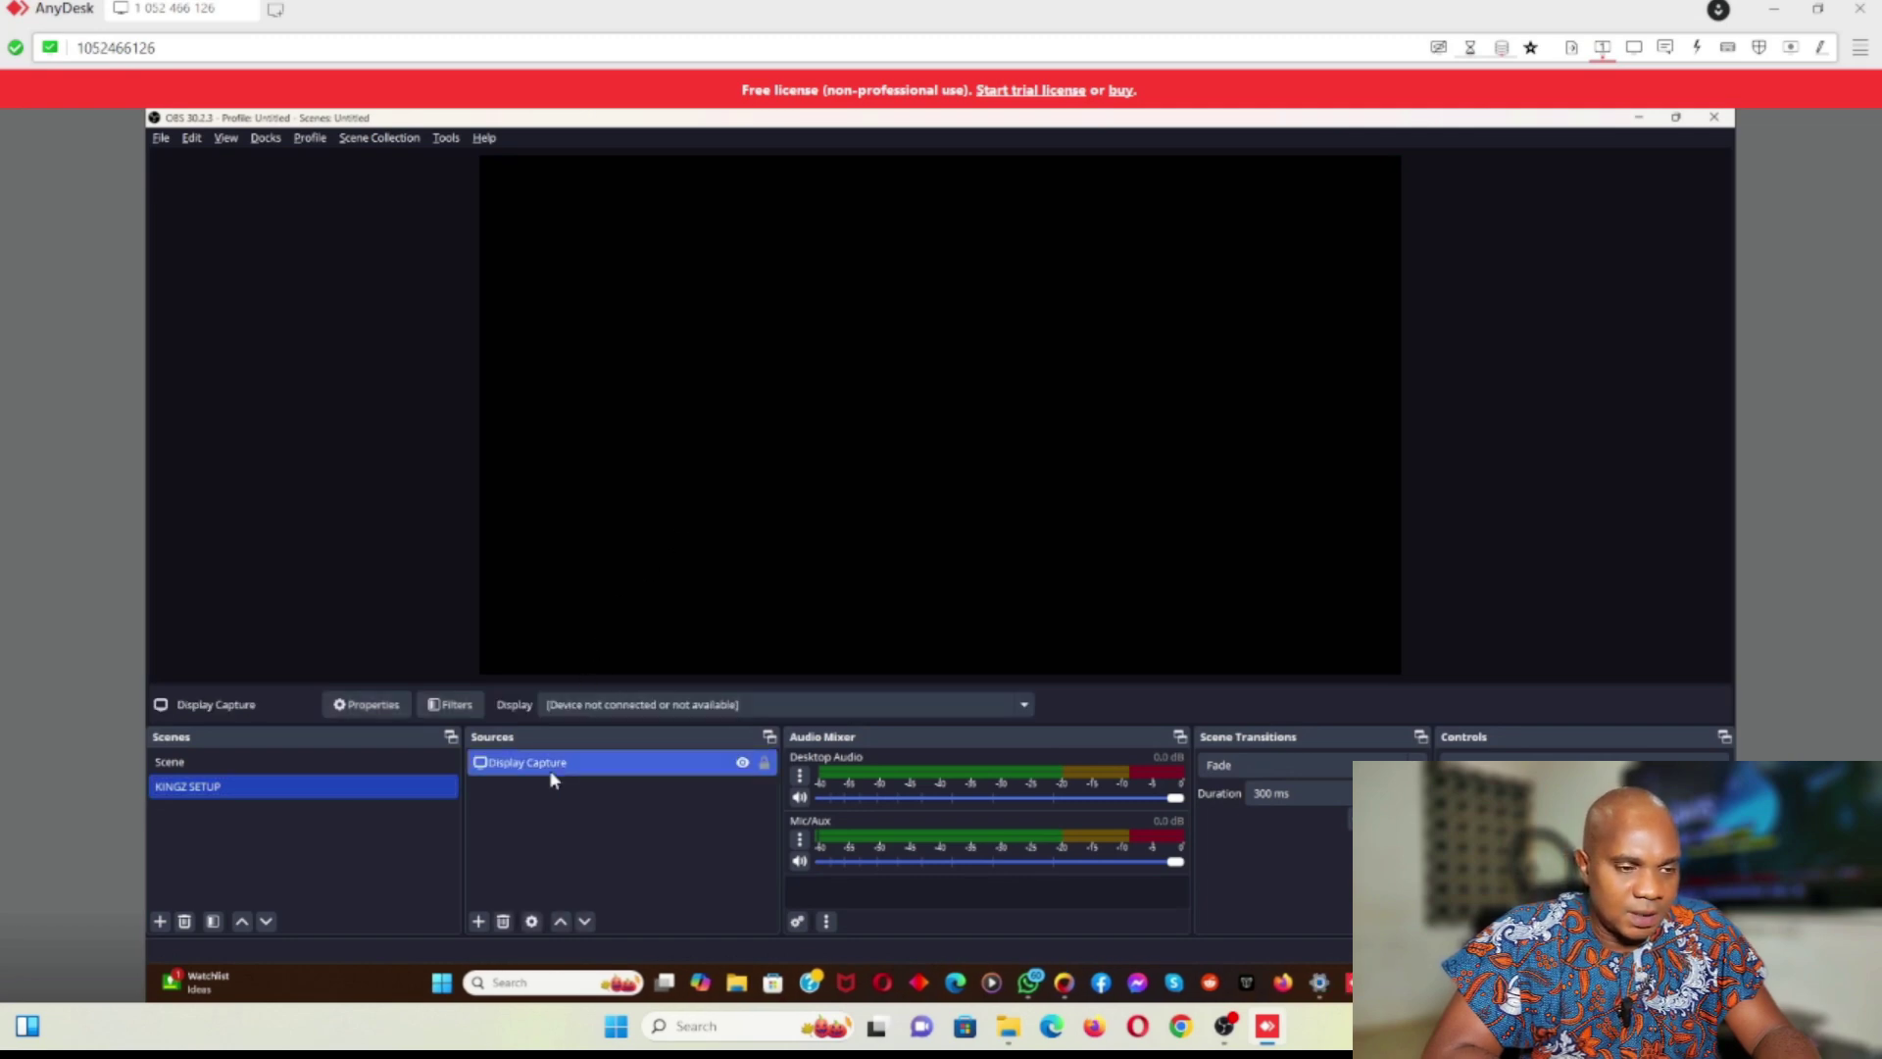
{"action": "left_click", "coordinate": [503, 922]}
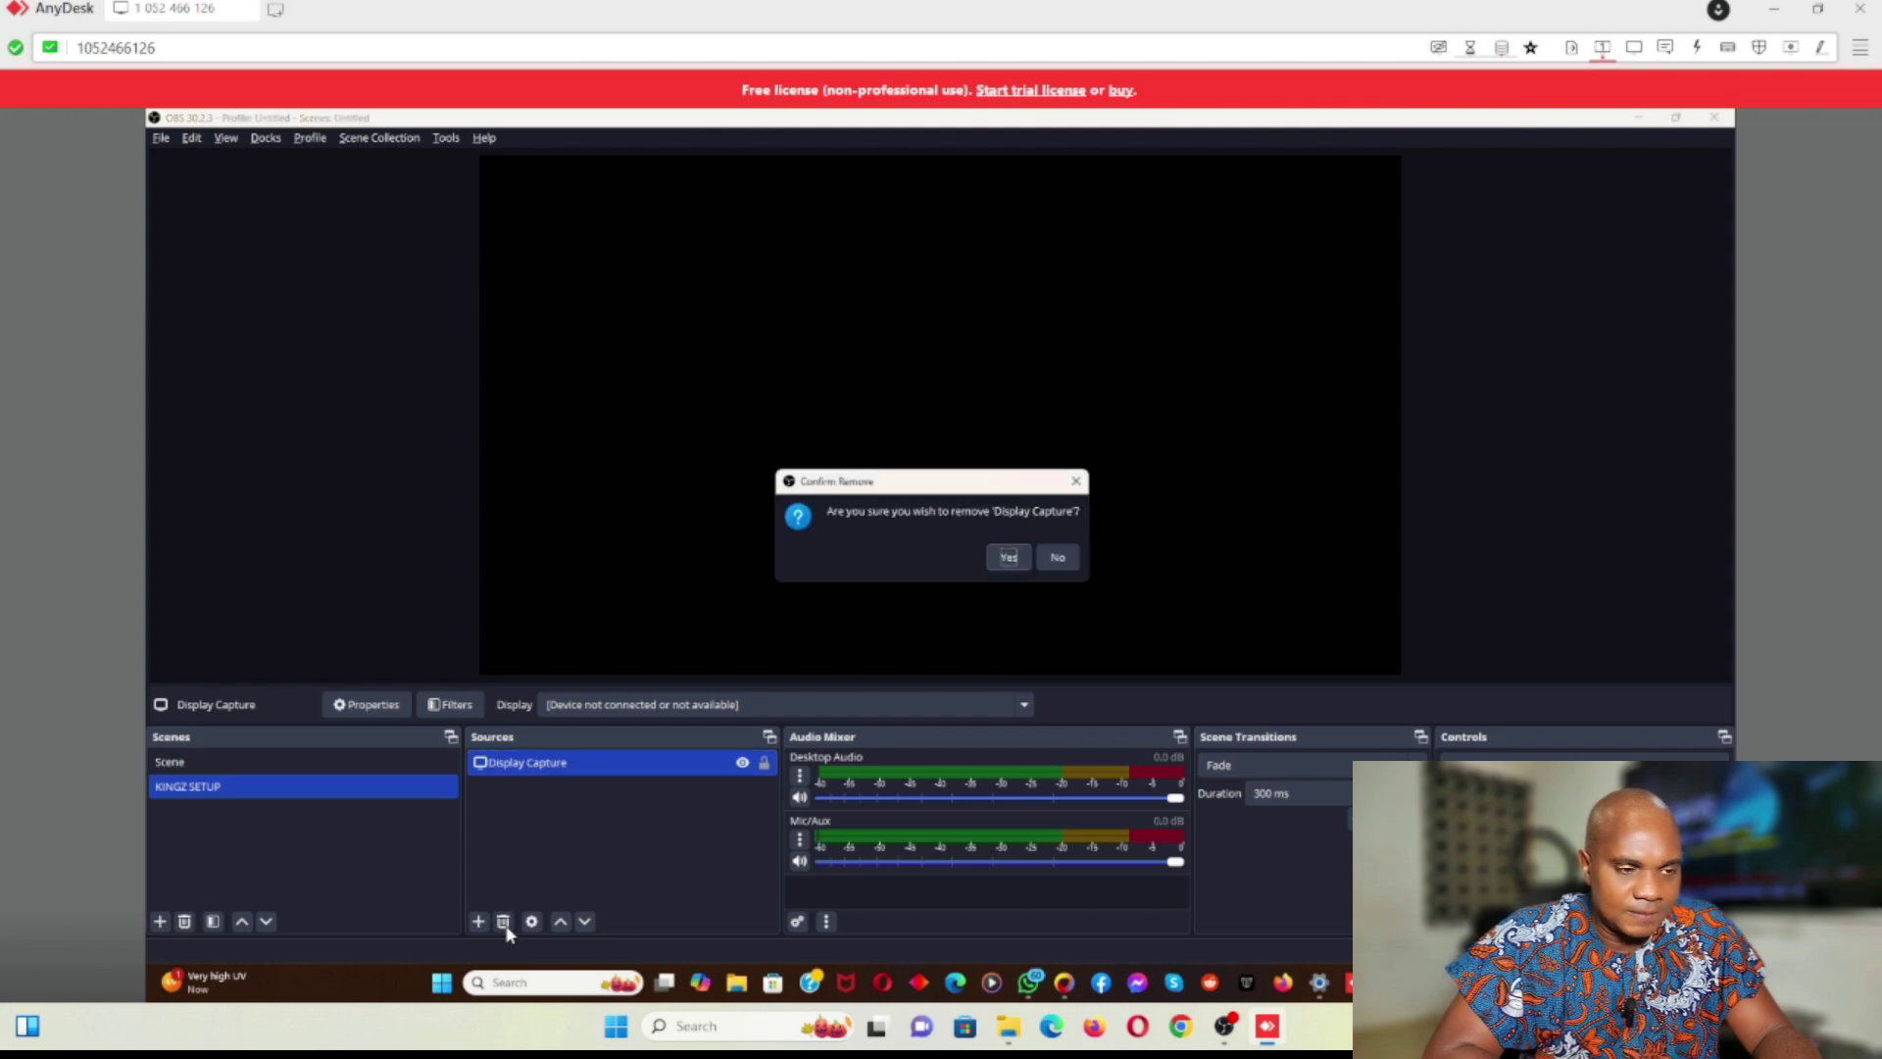
{"action": "left_click", "coordinate": [1007, 557]}
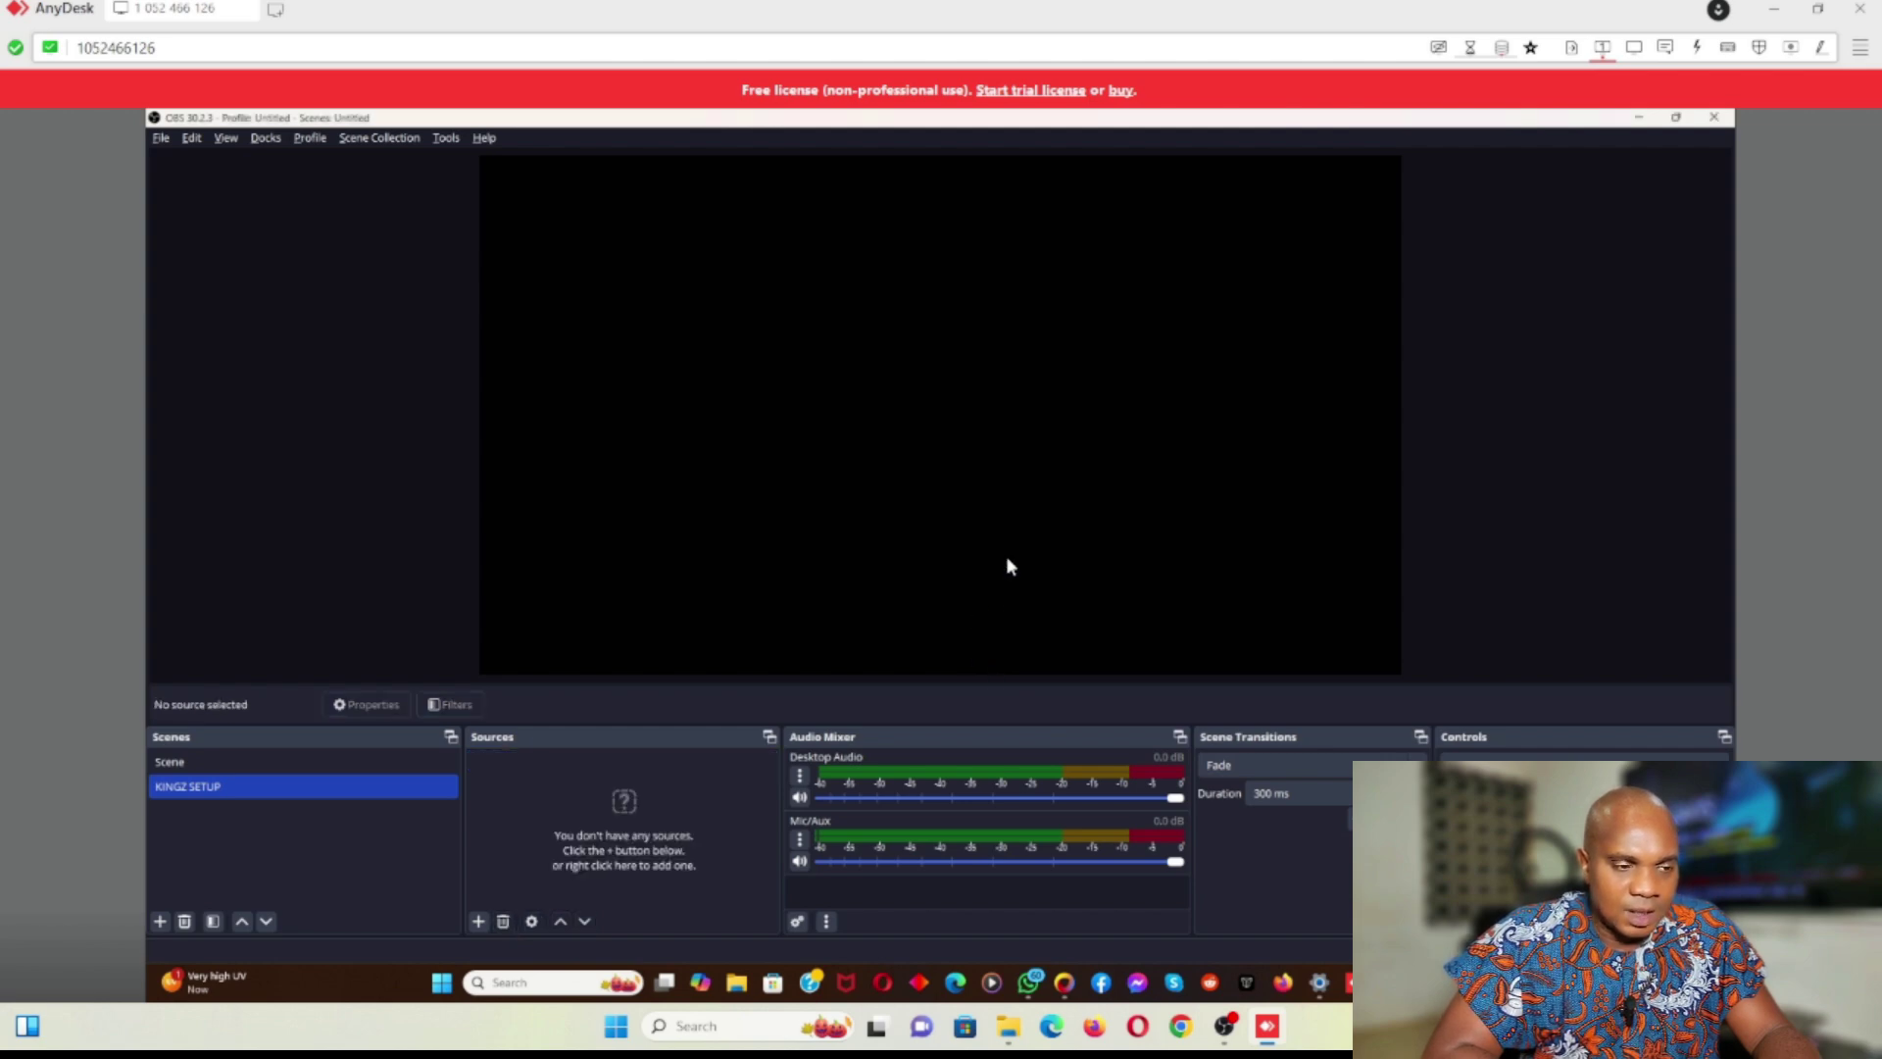
Add a new Display Capture source, accept its properties, and minimise OBS.
{"action": "left_click", "coordinate": [478, 922]}
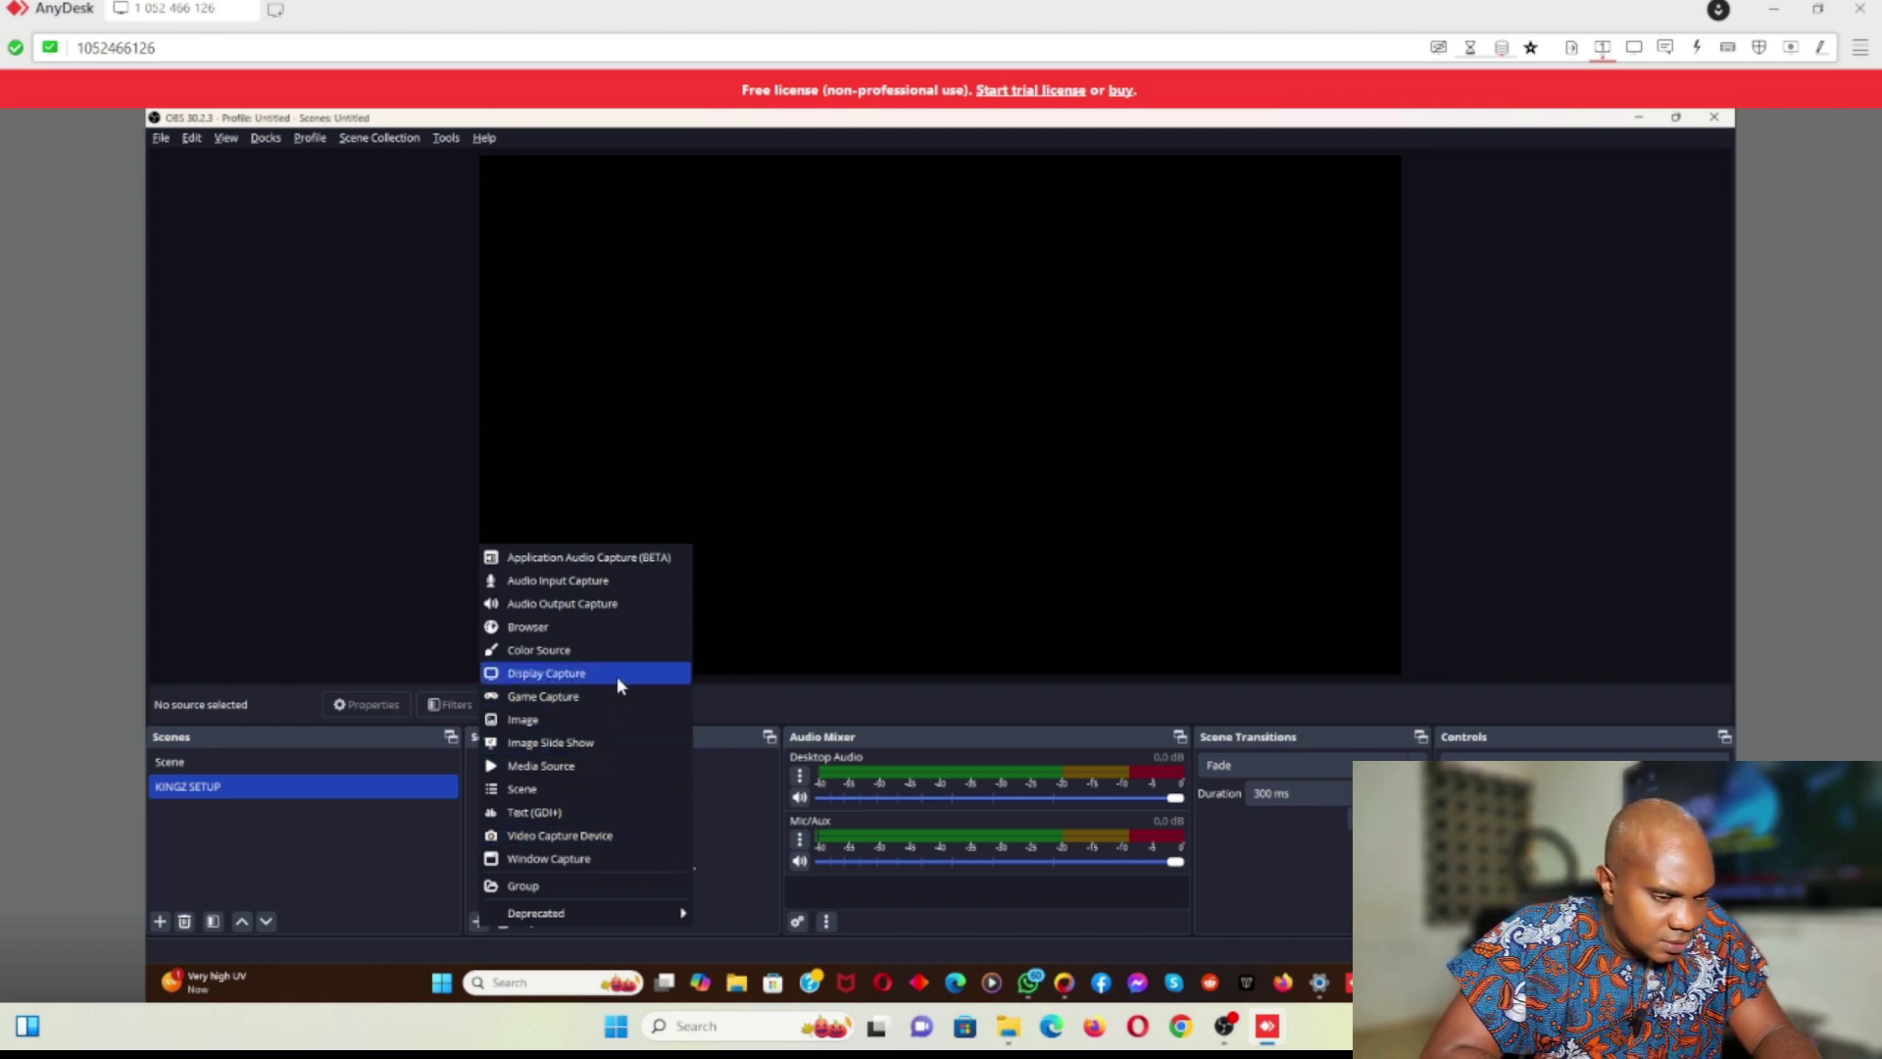
{"action": "left_click", "coordinate": [555, 672]}
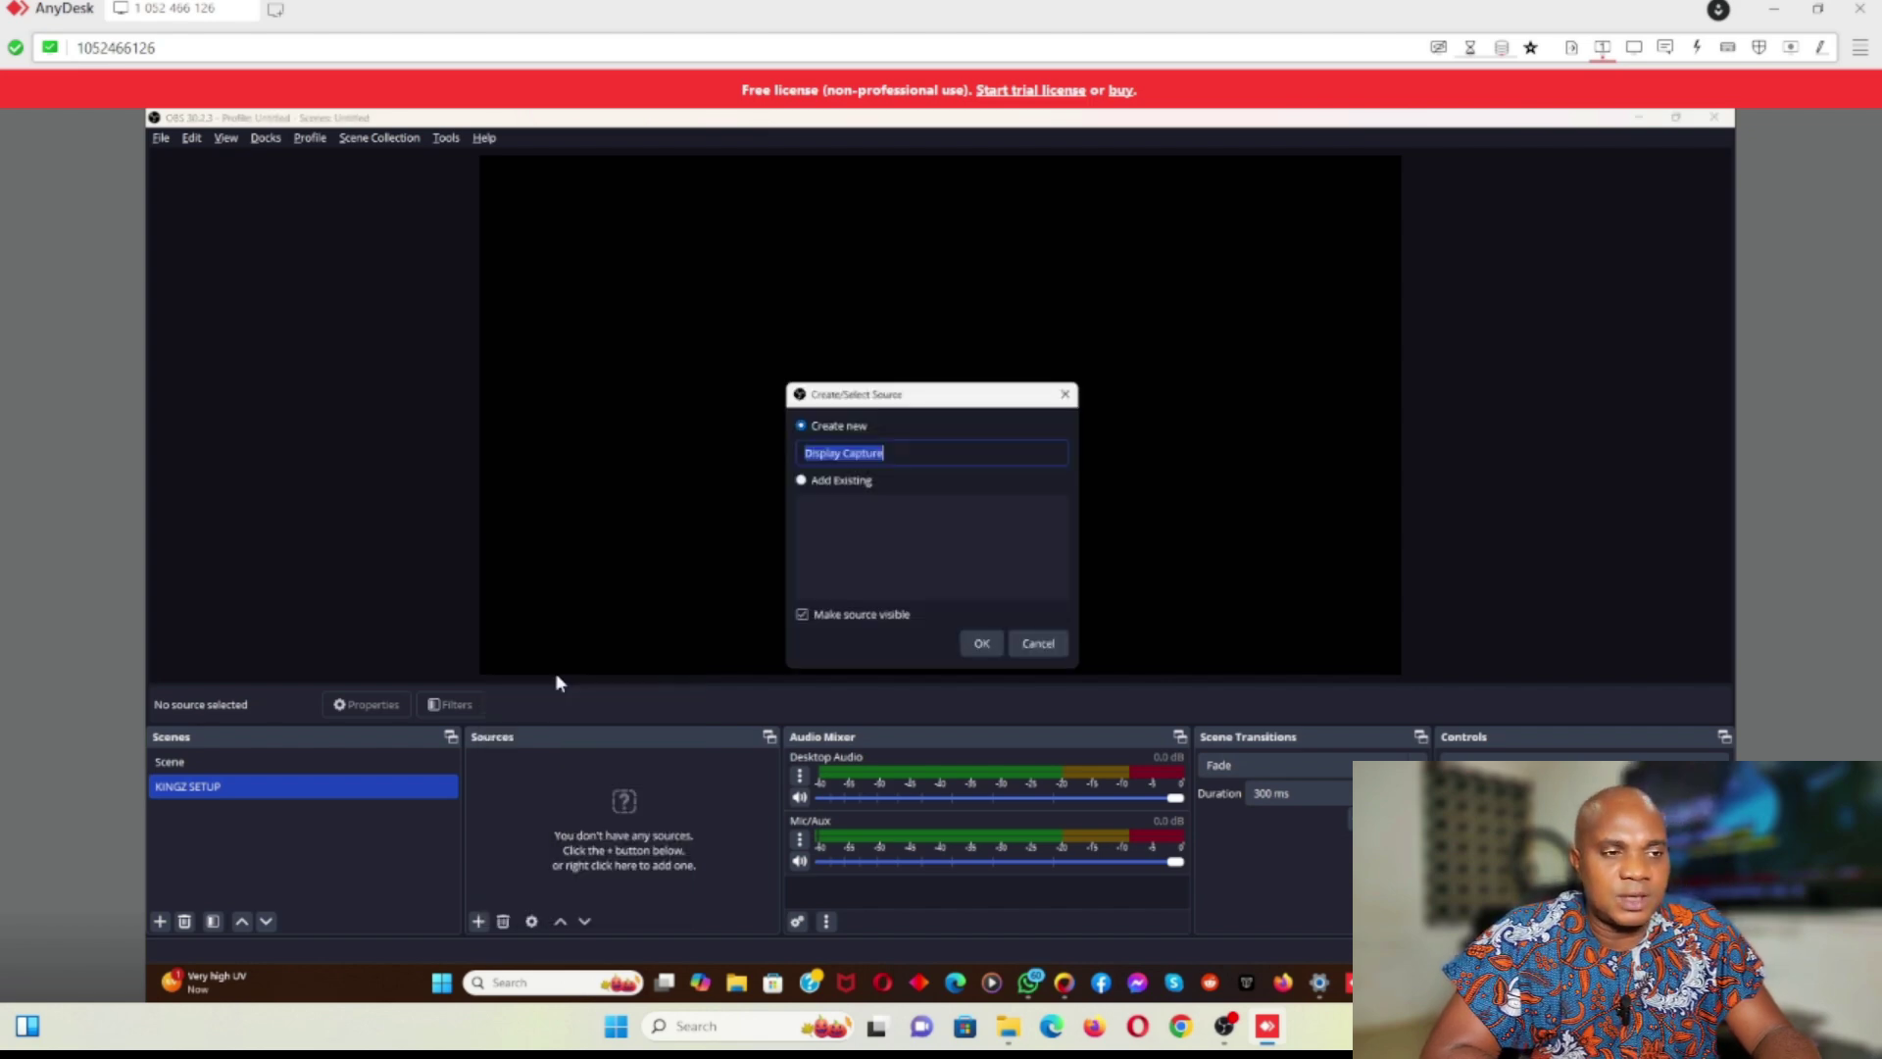
{"action": "left_click", "coordinate": [972, 644]}
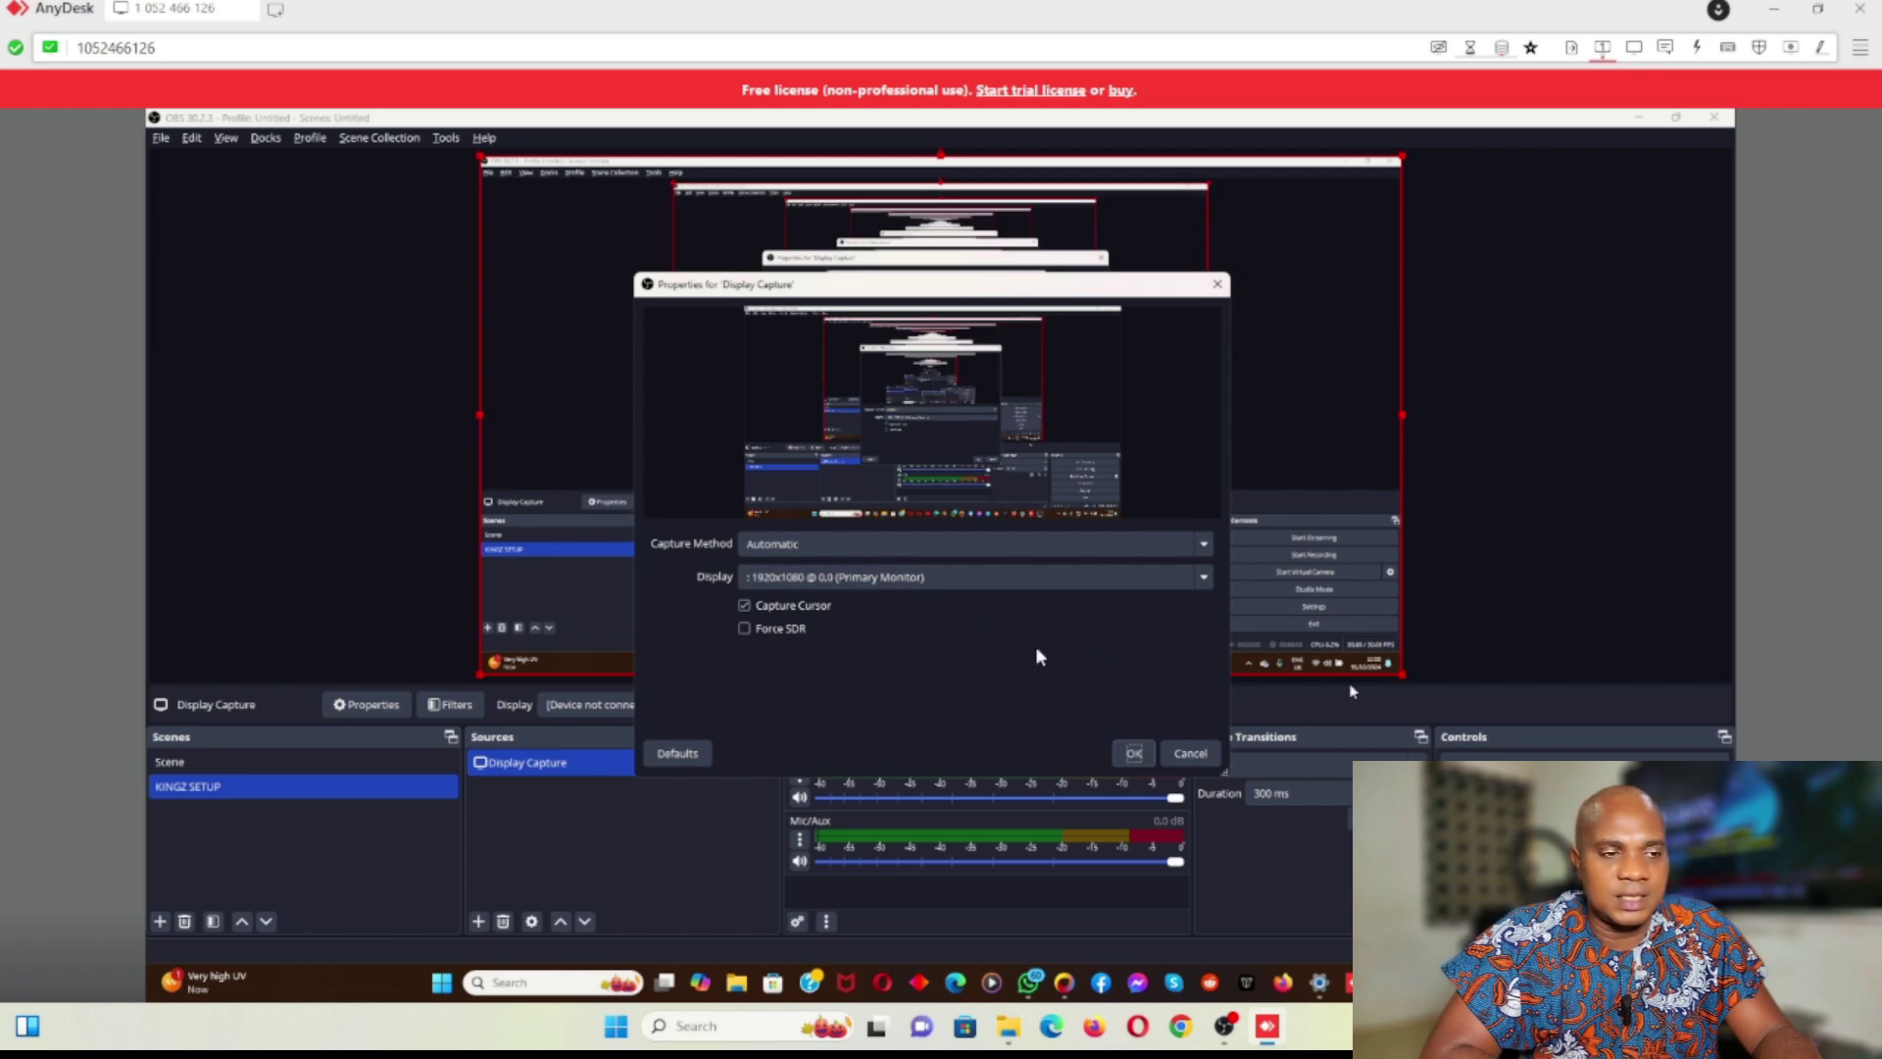
{"action": "left_click", "coordinate": [1132, 753]}
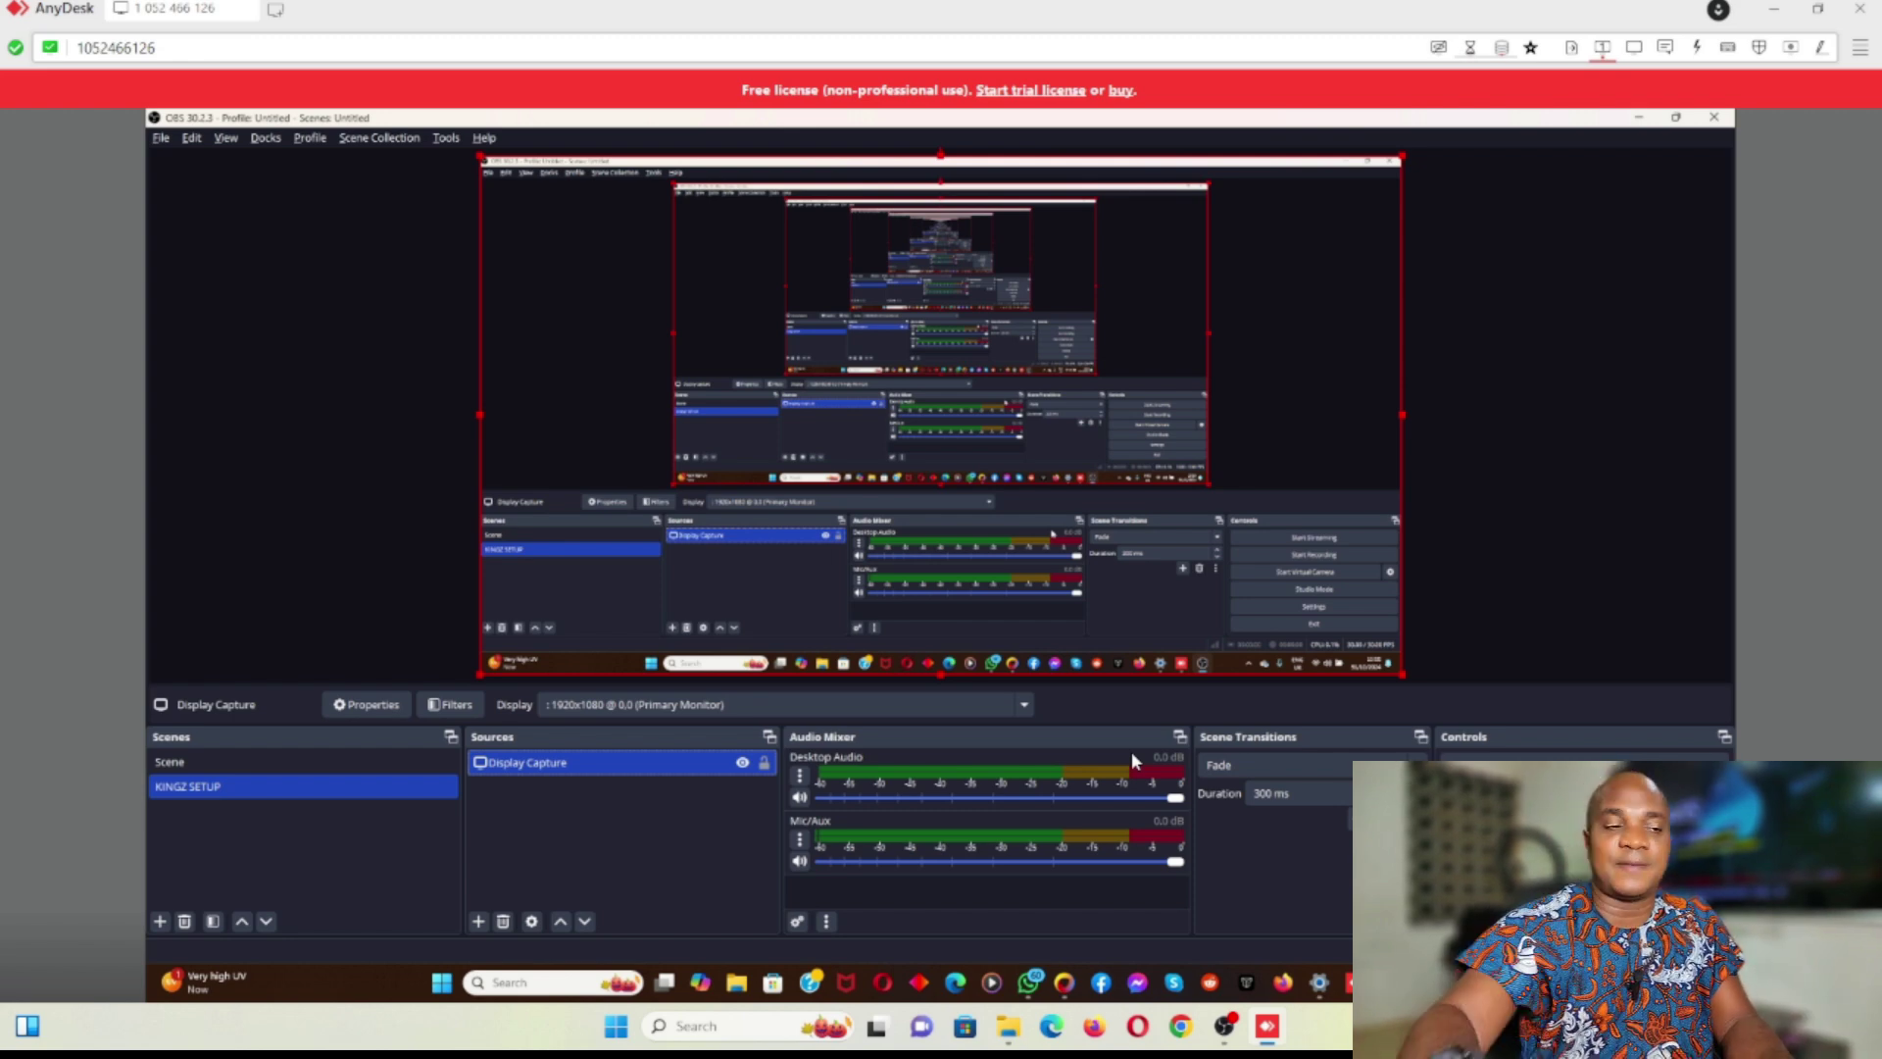
{"action": "left_click", "coordinate": [1639, 119]}
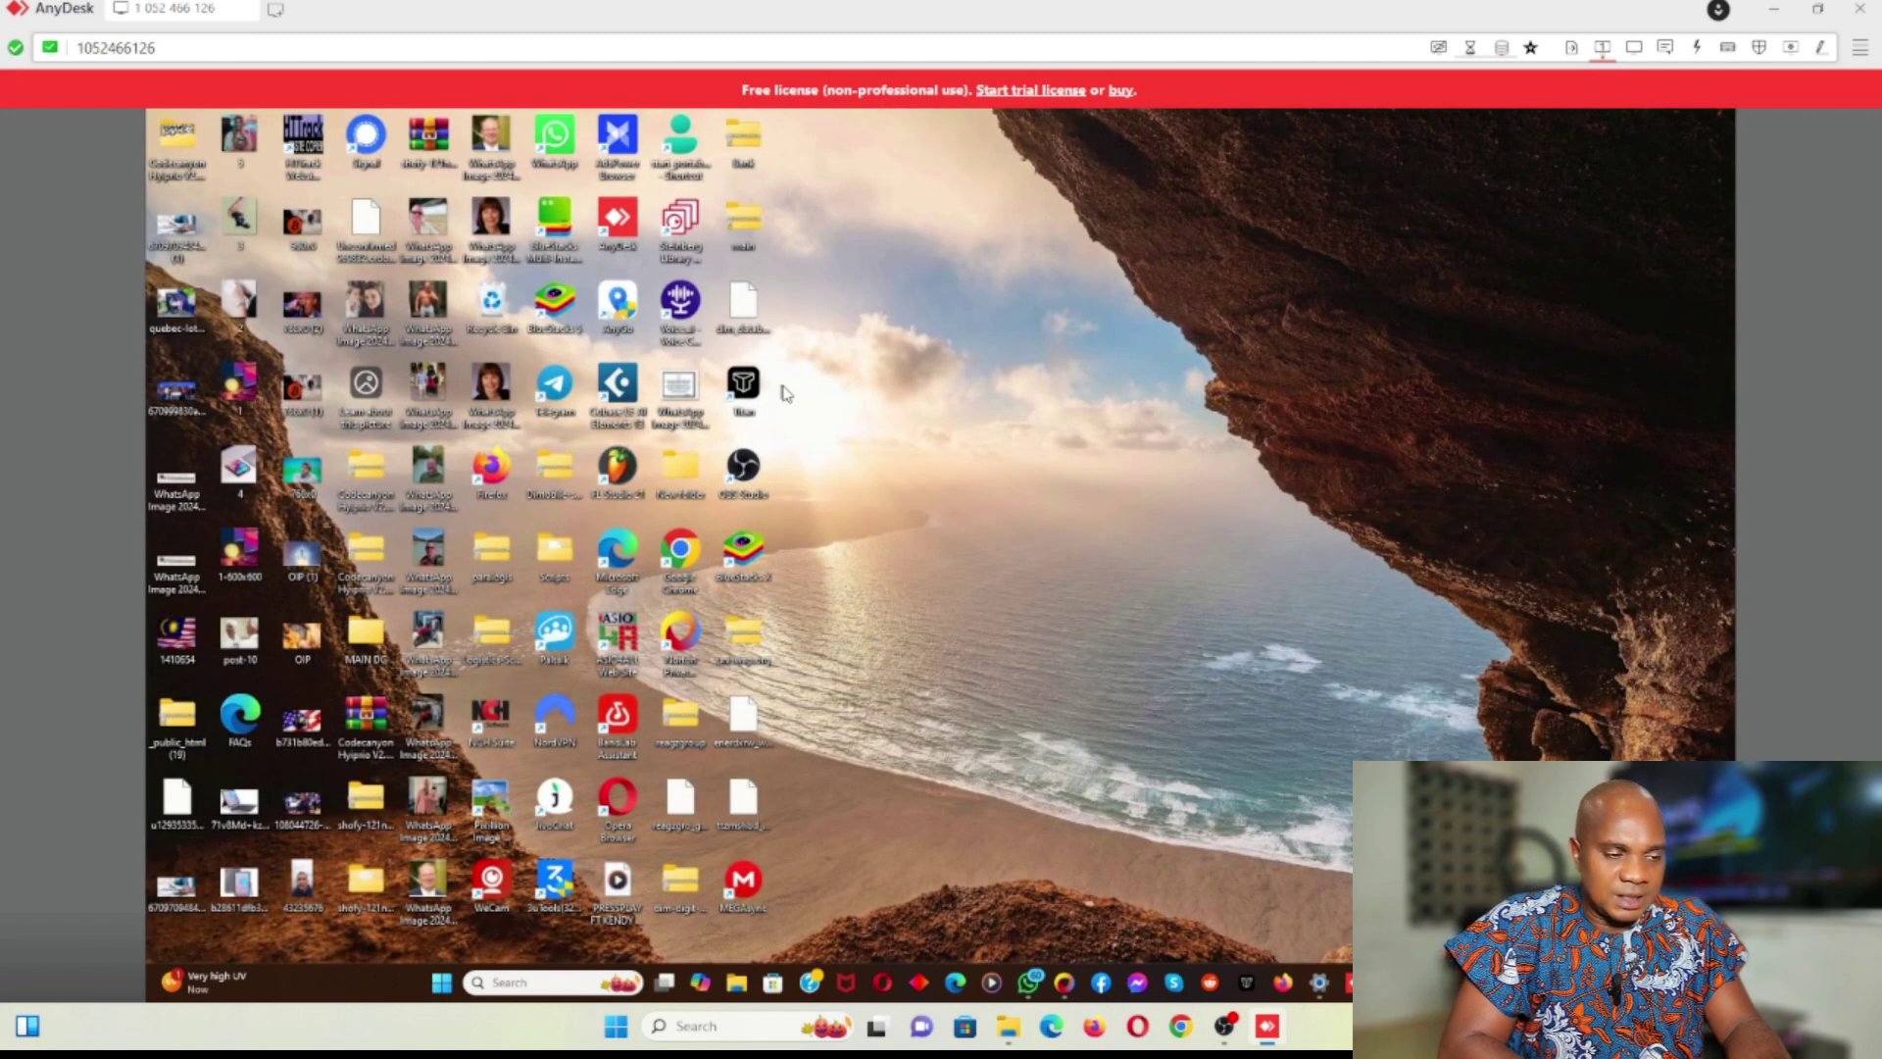
Run start_portable_nvidia, minimise AnyDesk, then open Settings and its Graphics page via search.
{"action": "double_click", "coordinate": [681, 147]}
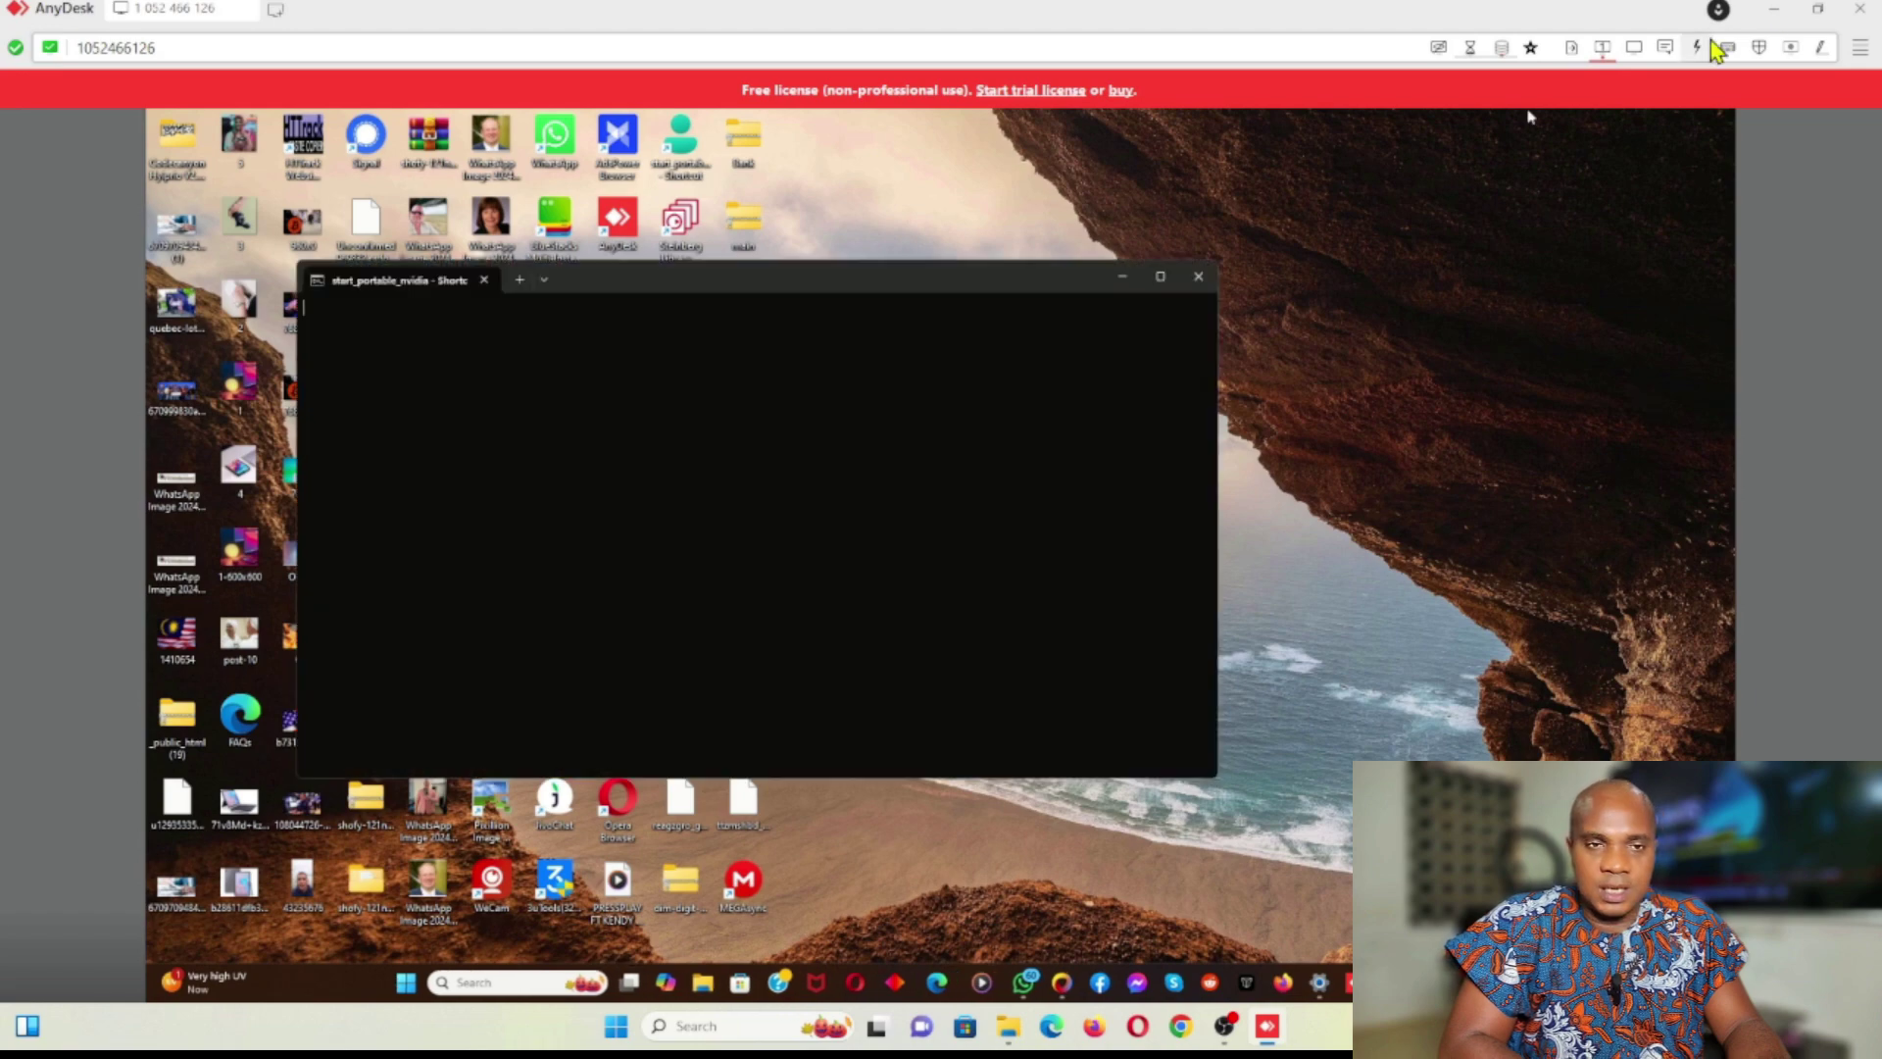
{"action": "left_click", "coordinate": [1774, 10]}
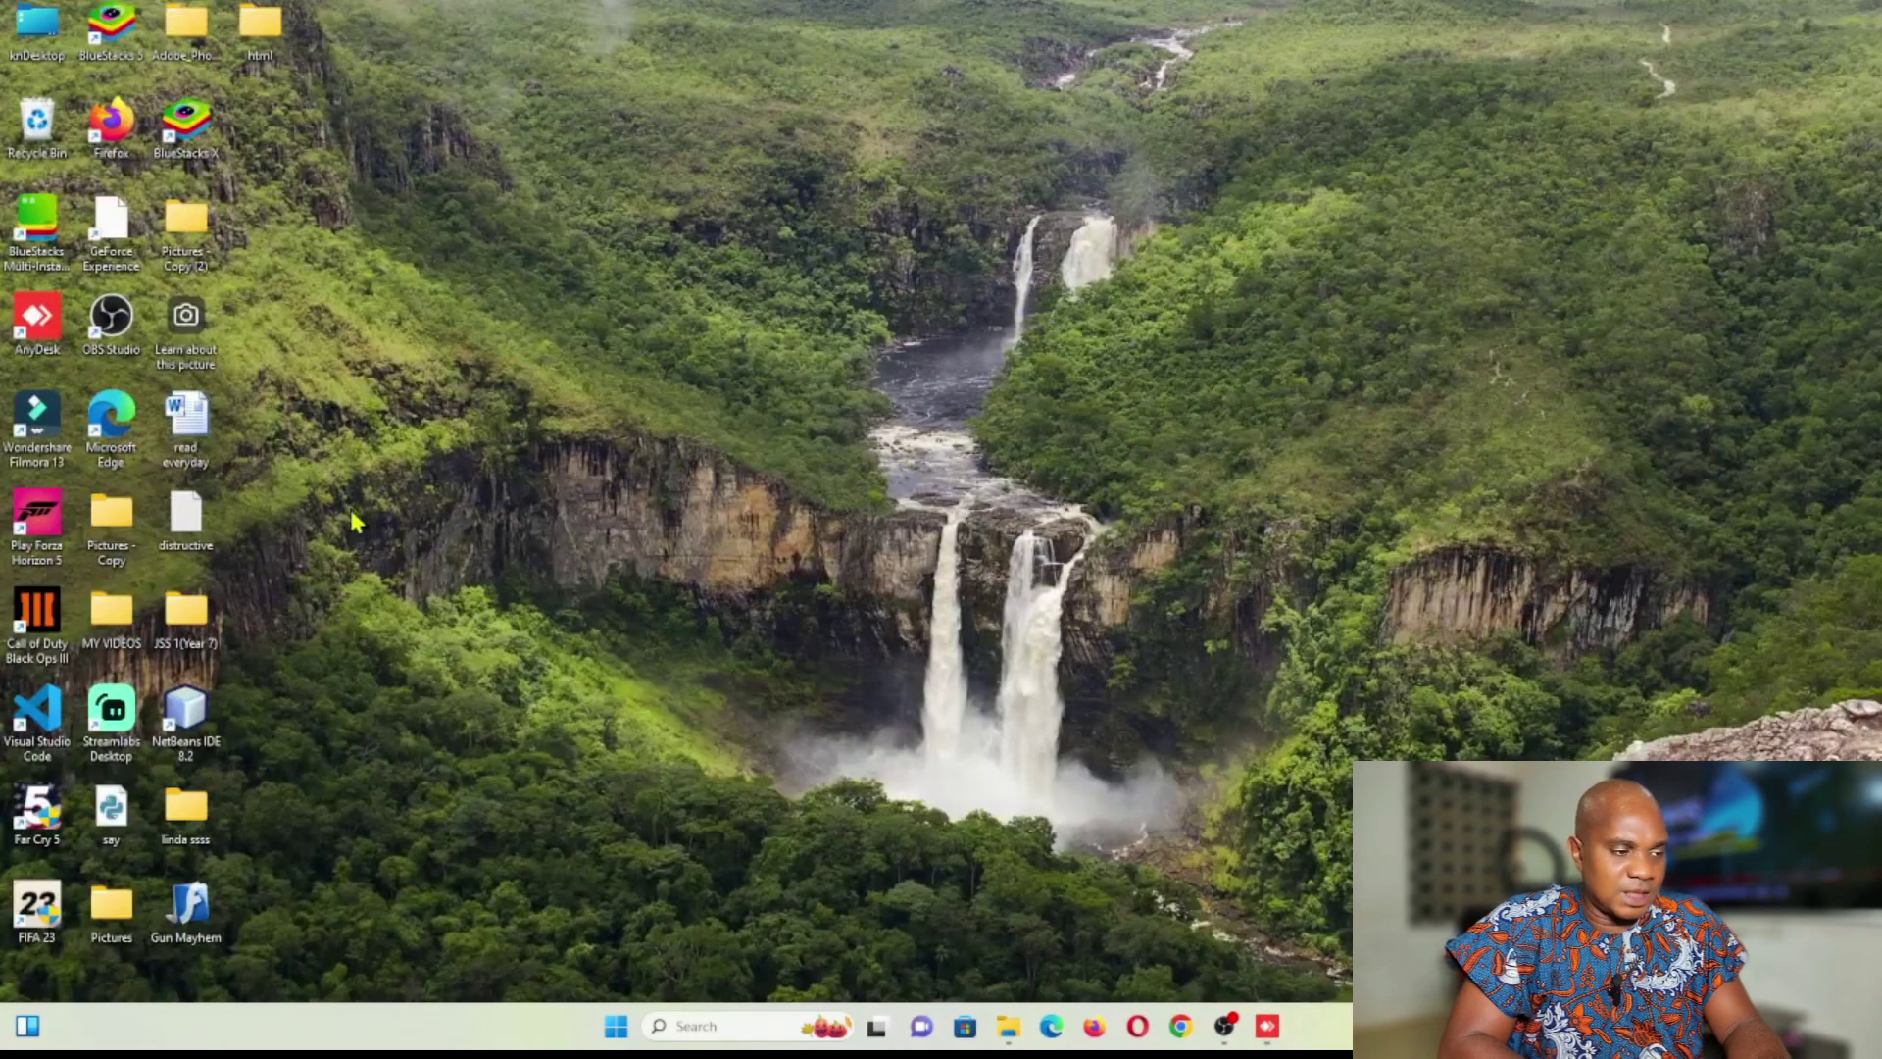
{"action": "left_click", "coordinate": [699, 1026]}
{"action": "type", "text": "sett"}
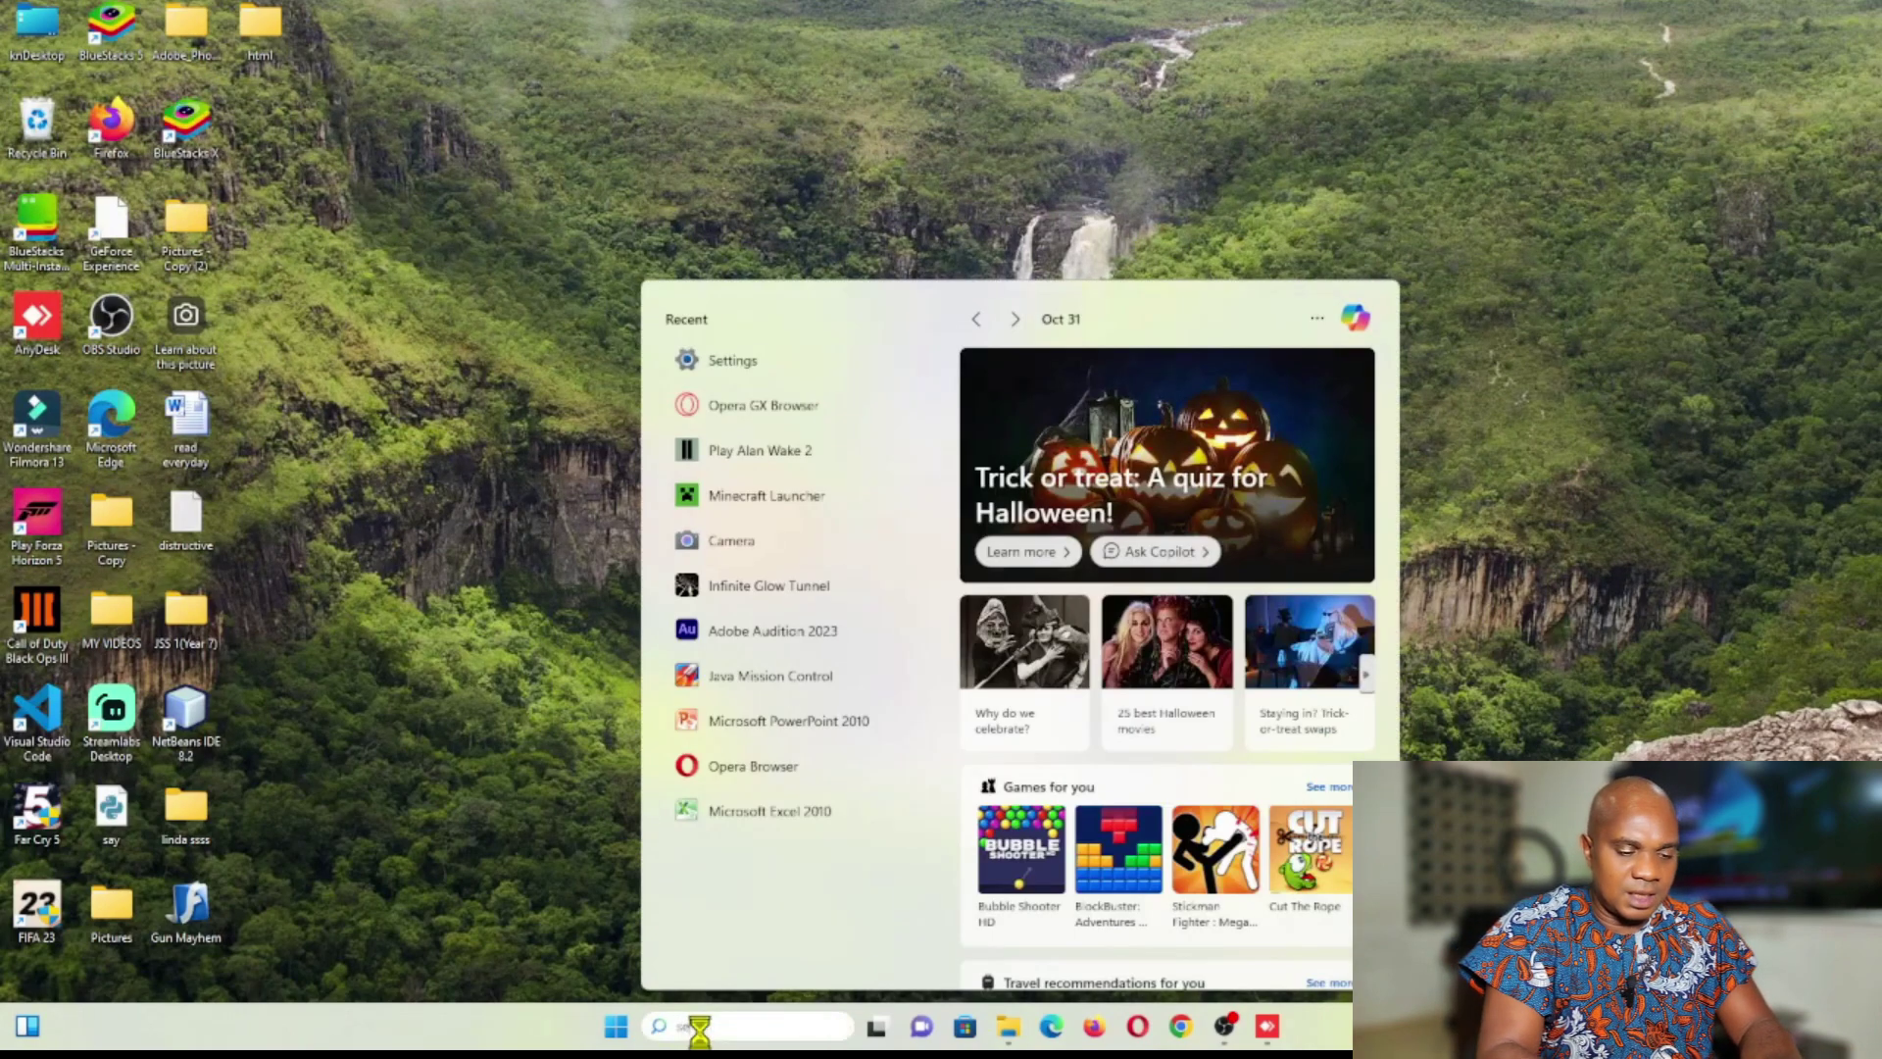
{"action": "type", "text": "i"}
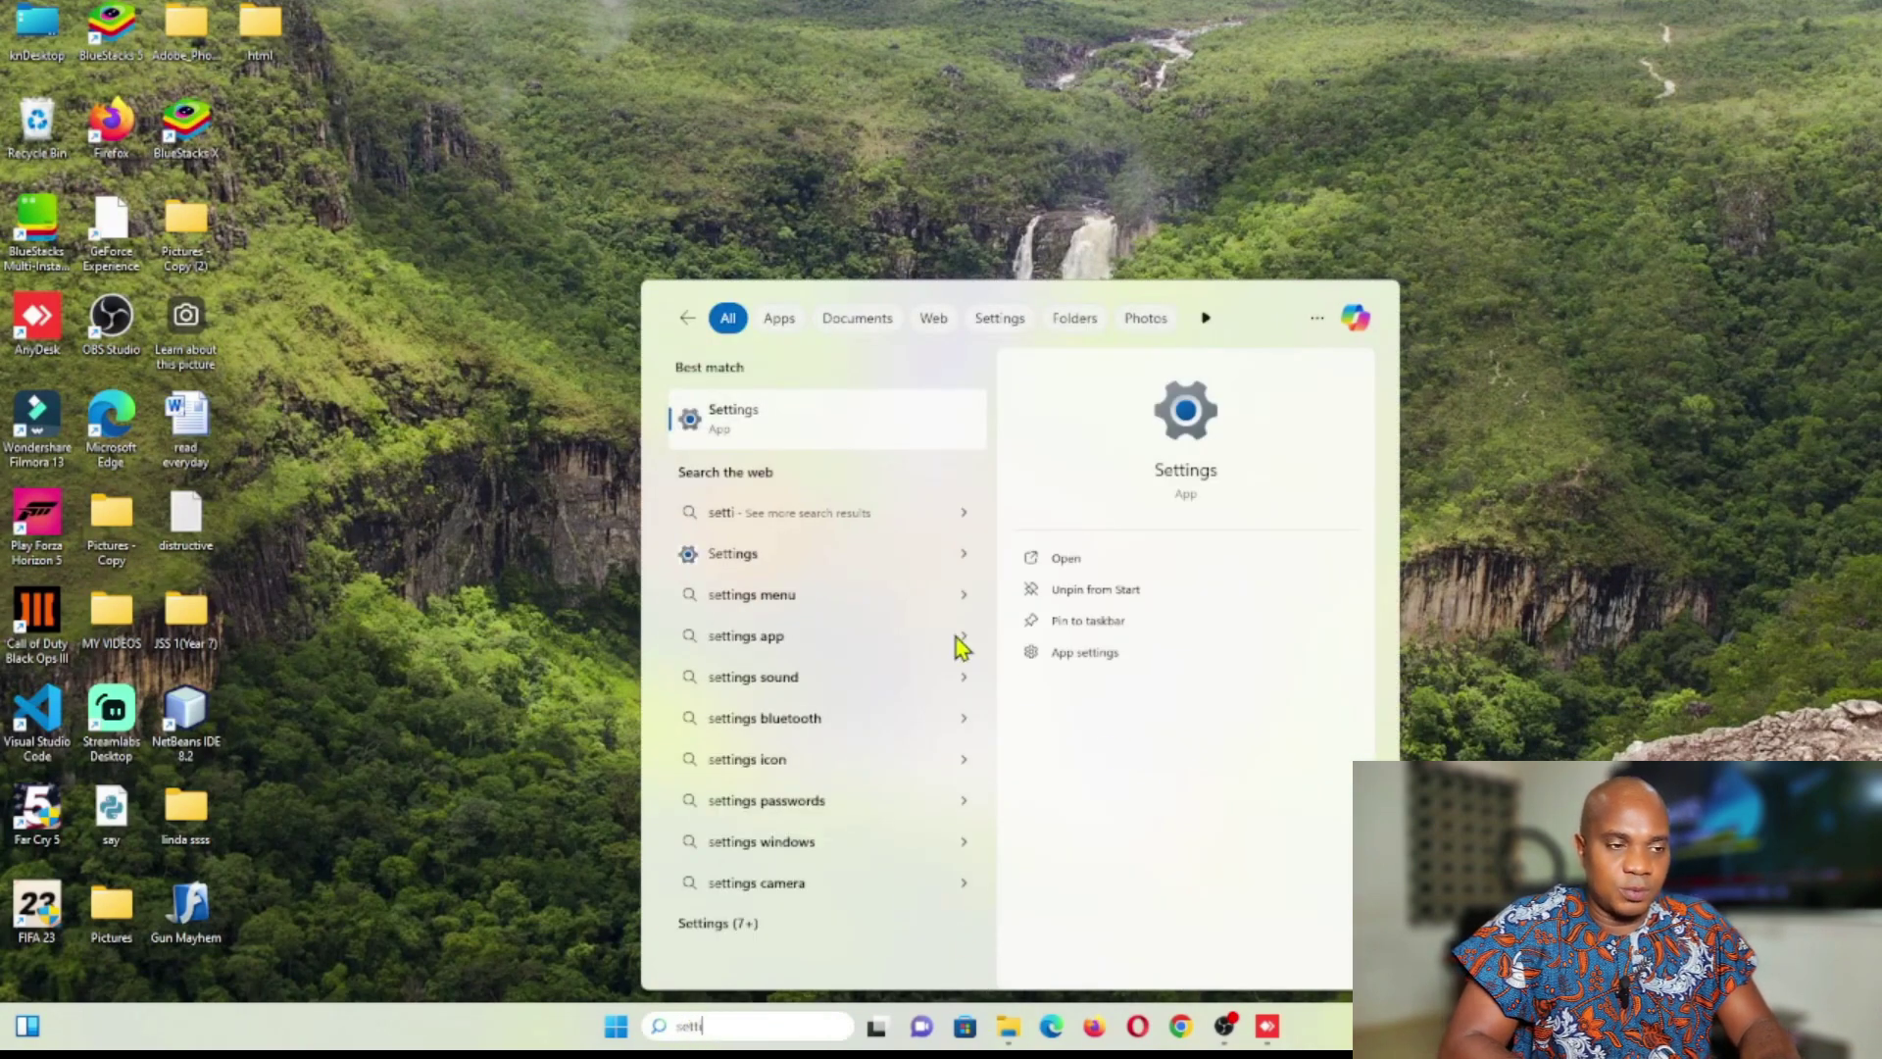
{"action": "left_click", "coordinate": [794, 429]}
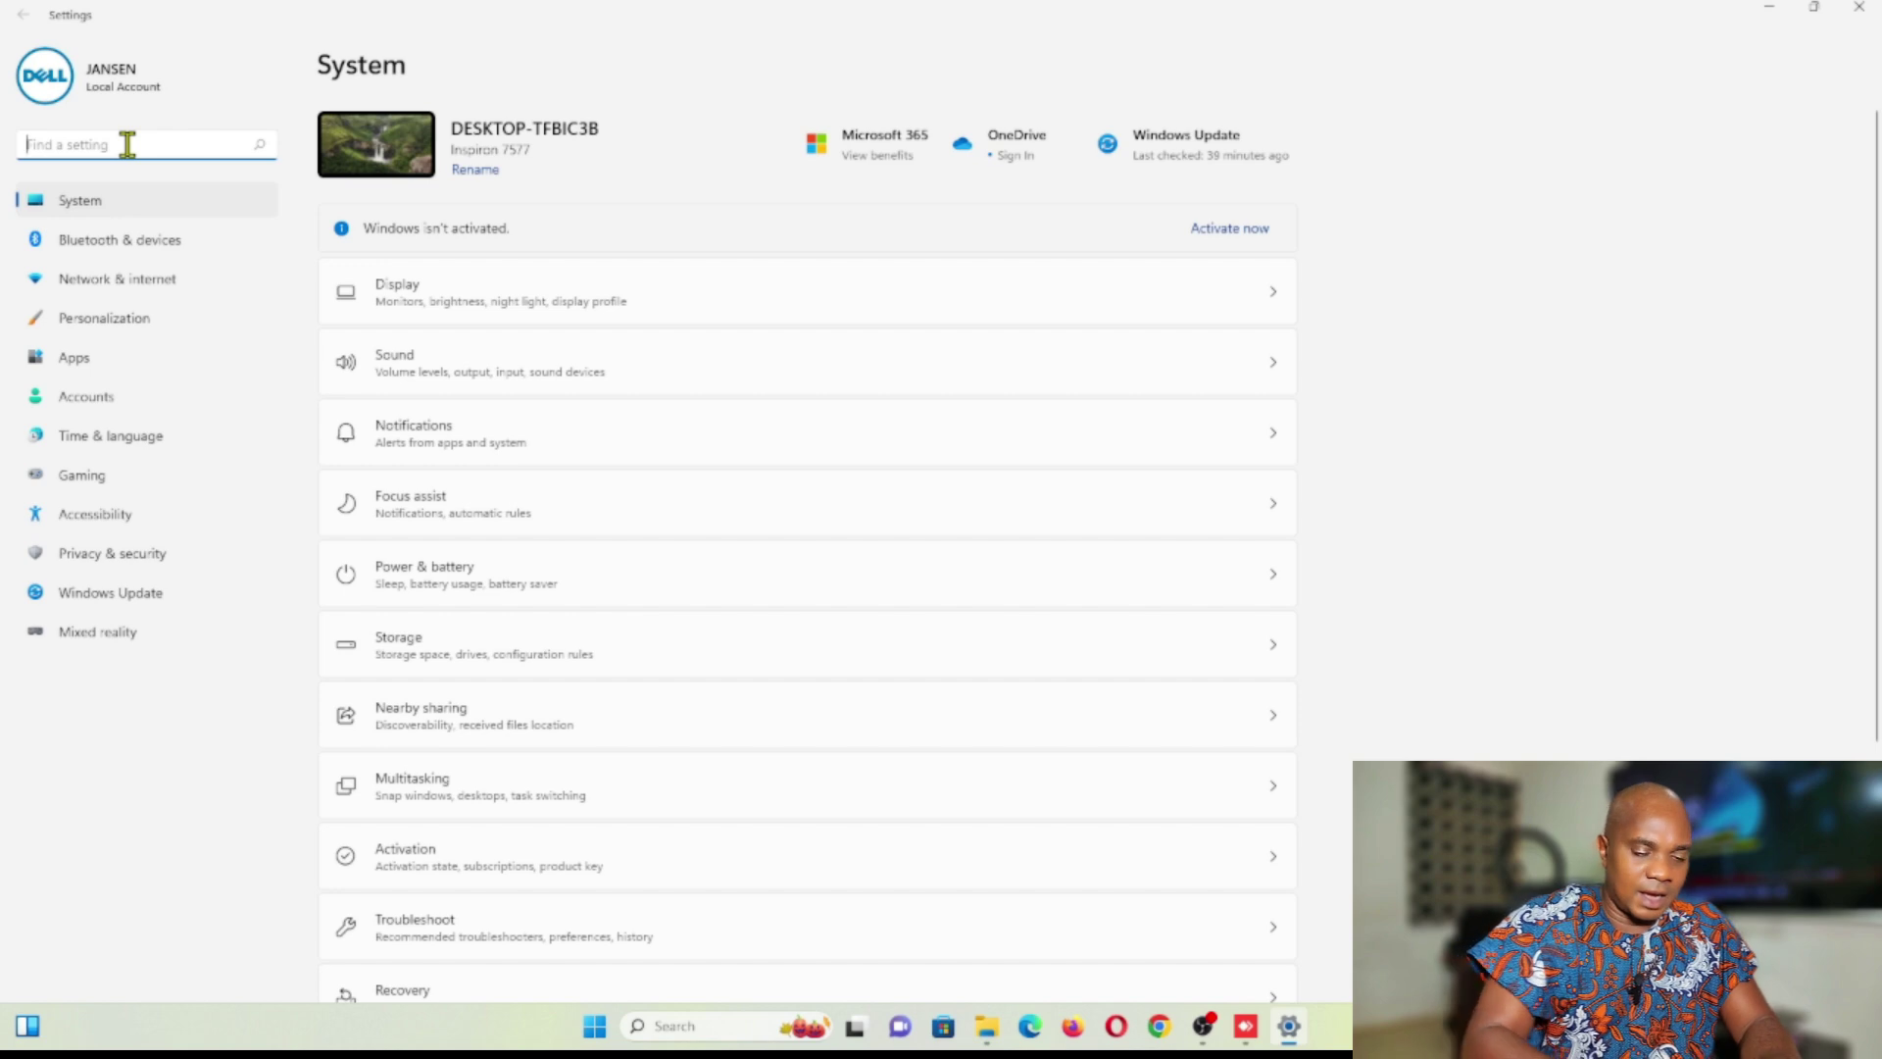
{"action": "type", "text": "grap"}
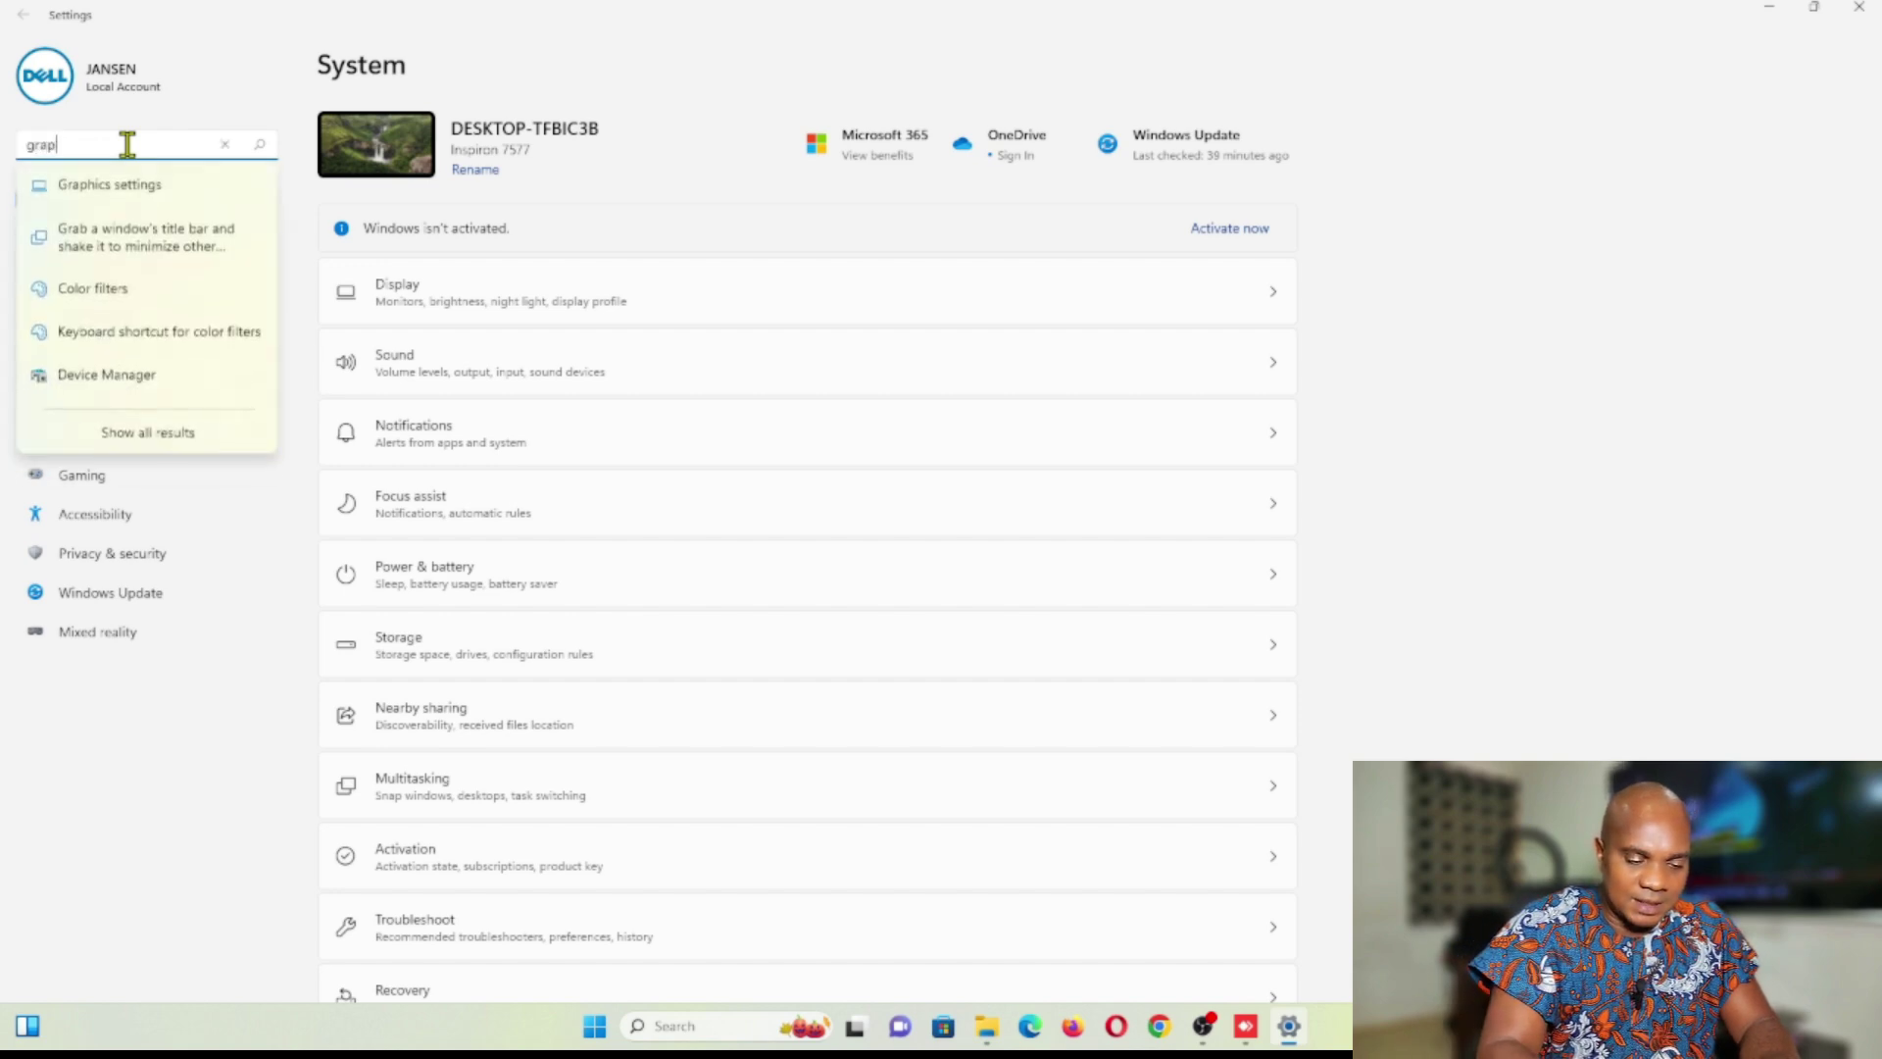
{"action": "type", "text": "hics"}
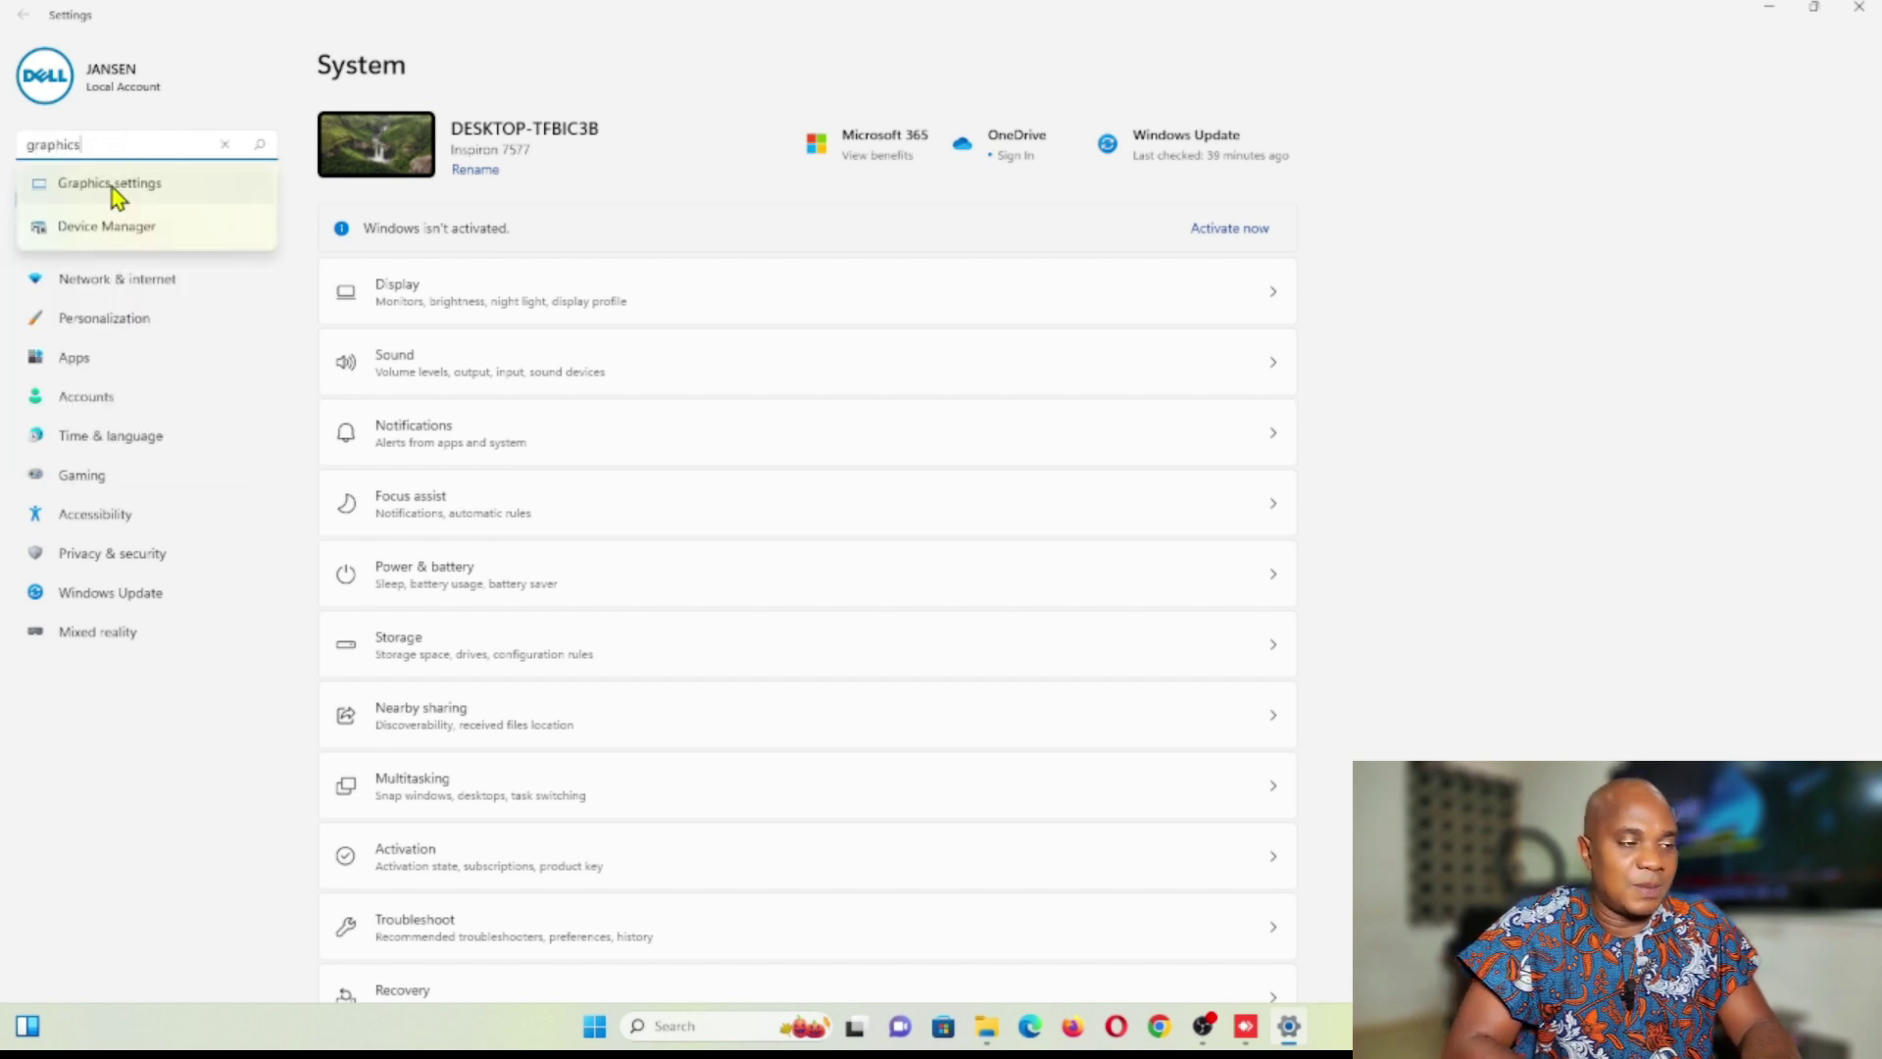
{"action": "left_click", "coordinate": [112, 186]}
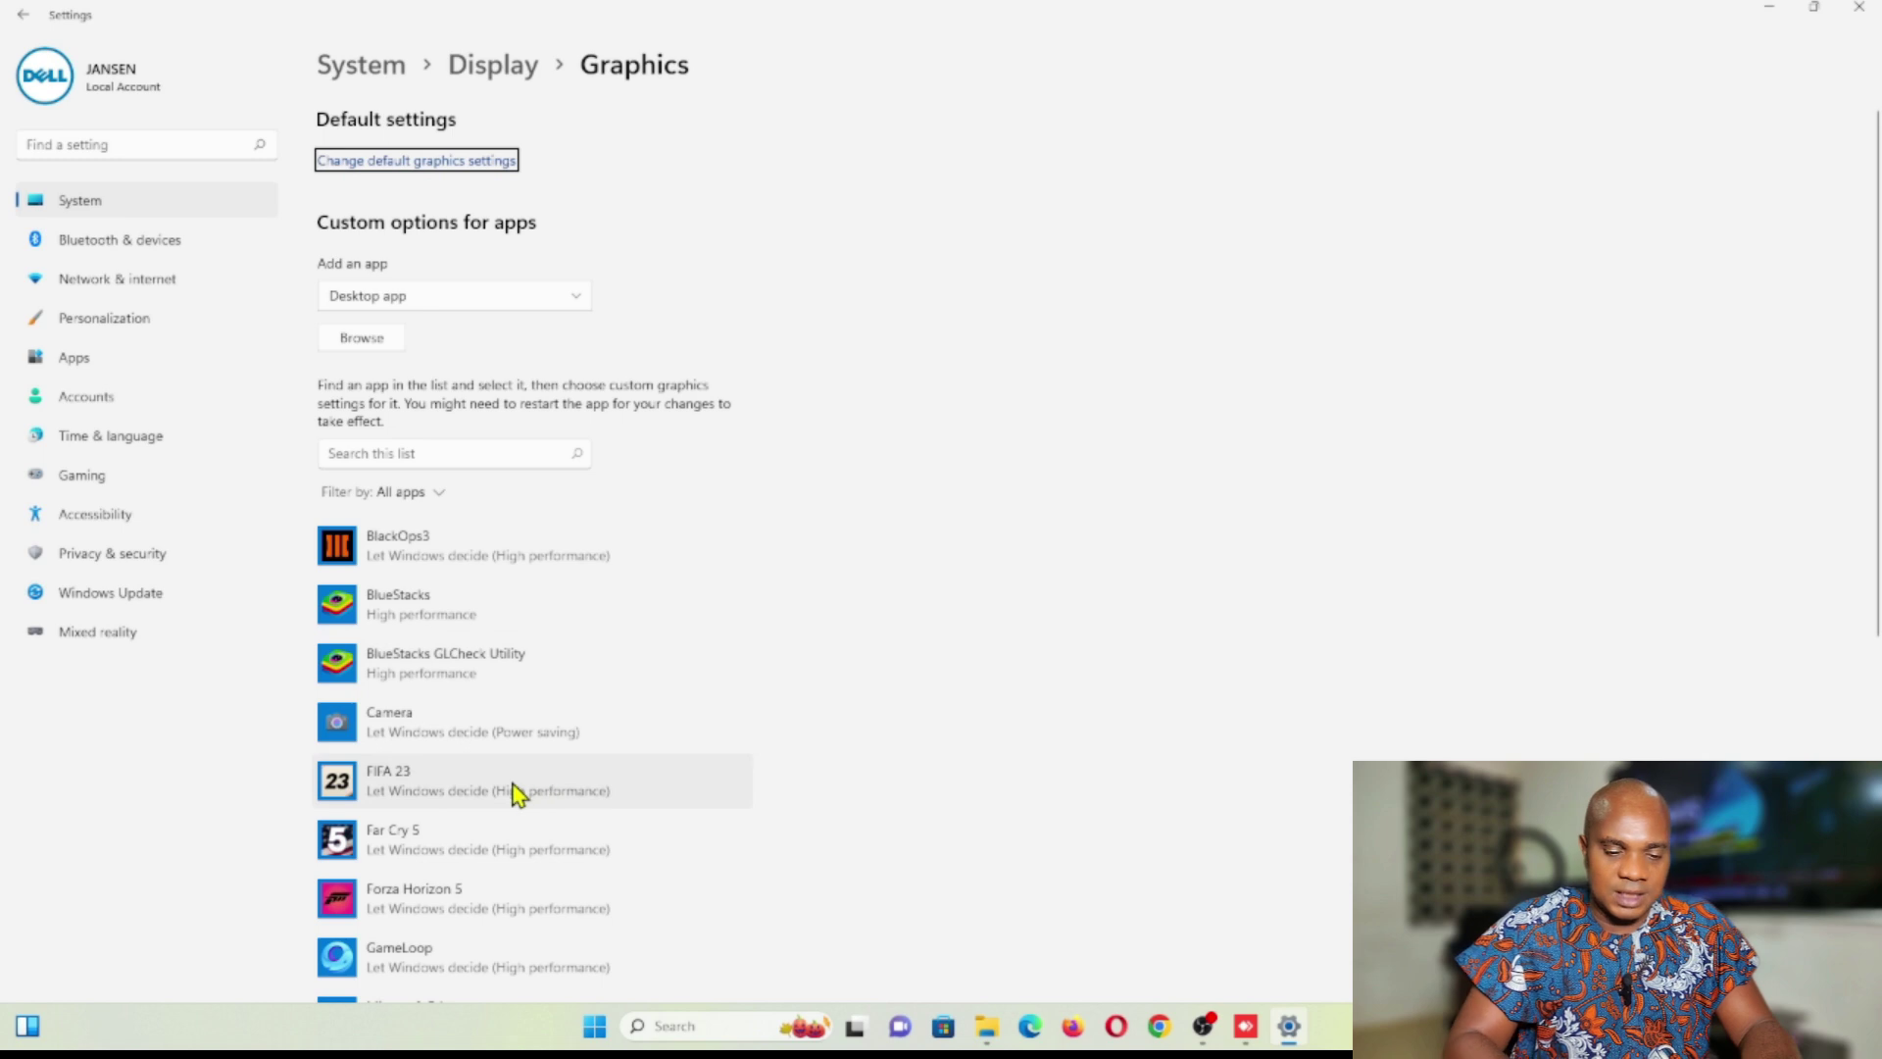
Remove the OBS Studio entry from the custom graphics app list without changing its preference first.
{"action": "scroll", "coordinate": [512, 790], "scroll_direction": "down", "scroll_amount": 5}
{"action": "scroll", "coordinate": [513, 789], "scroll_direction": "up", "scroll_amount": 5}
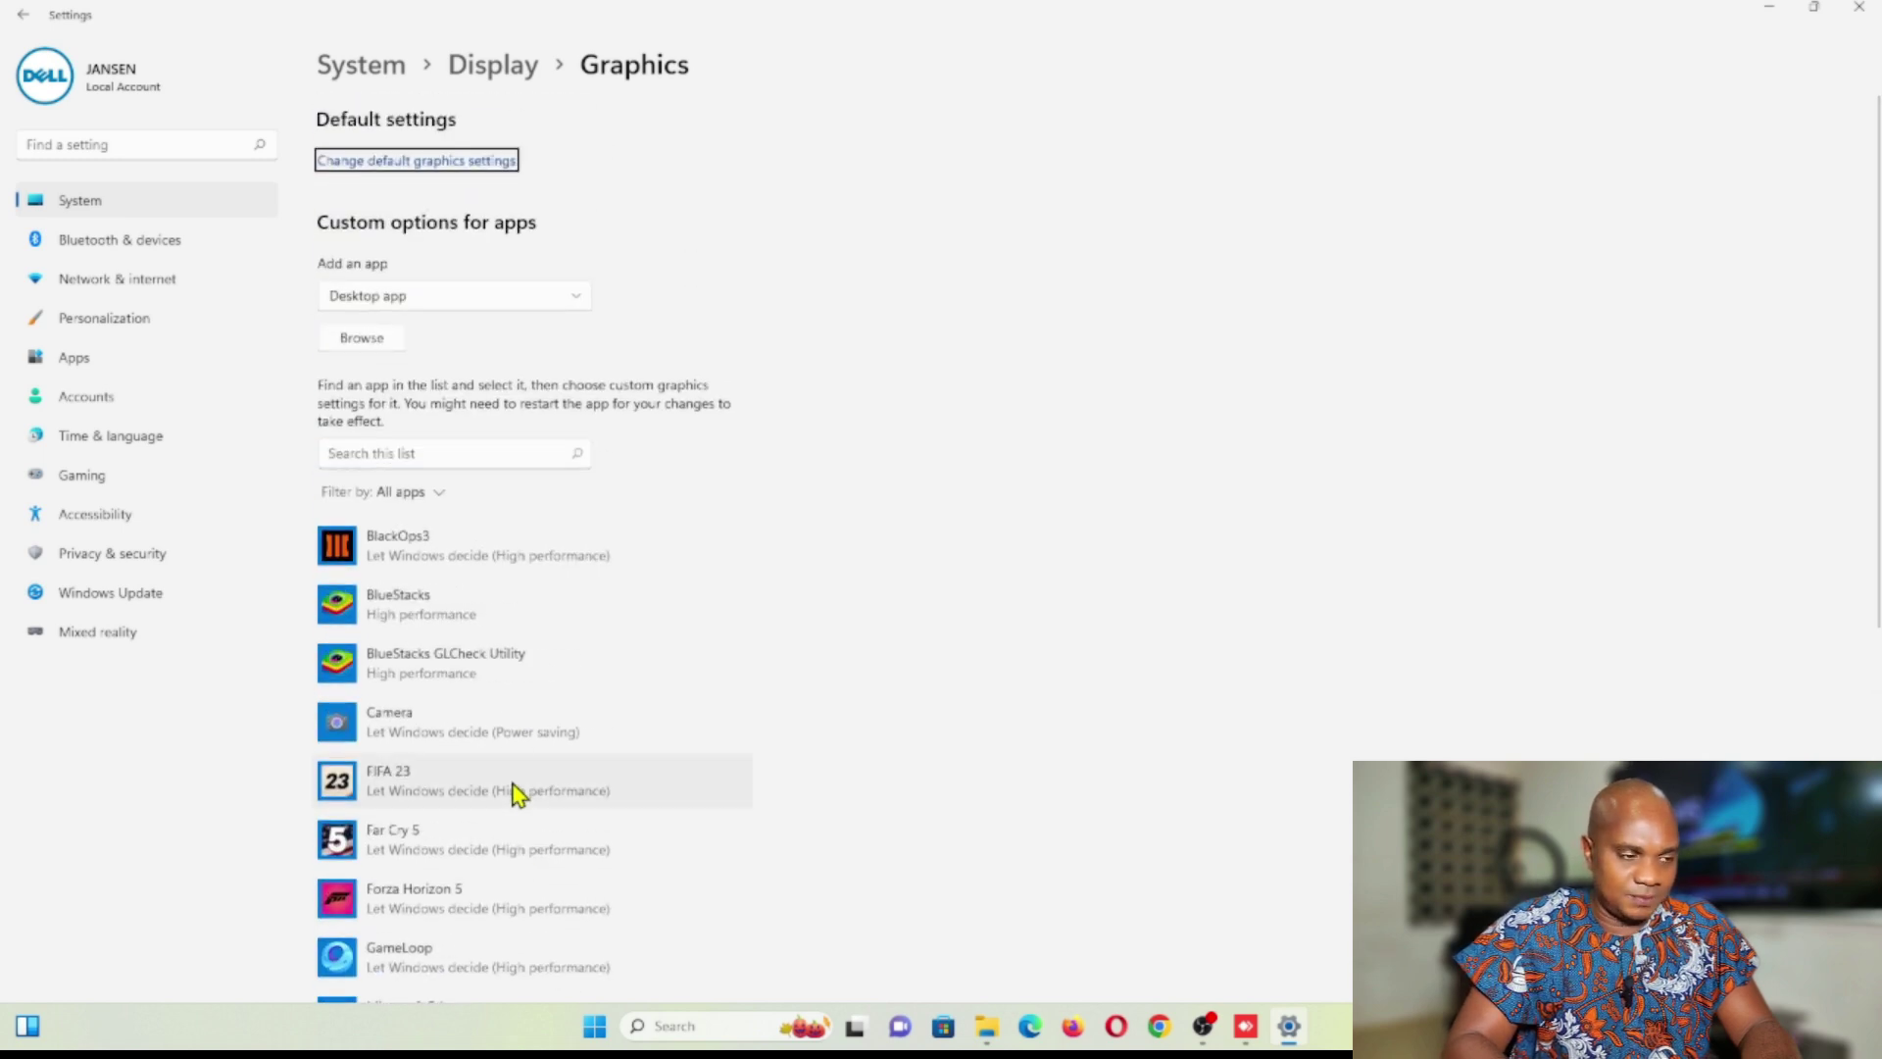
{"action": "scroll", "coordinate": [513, 790], "scroll_direction": "down", "scroll_amount": 5}
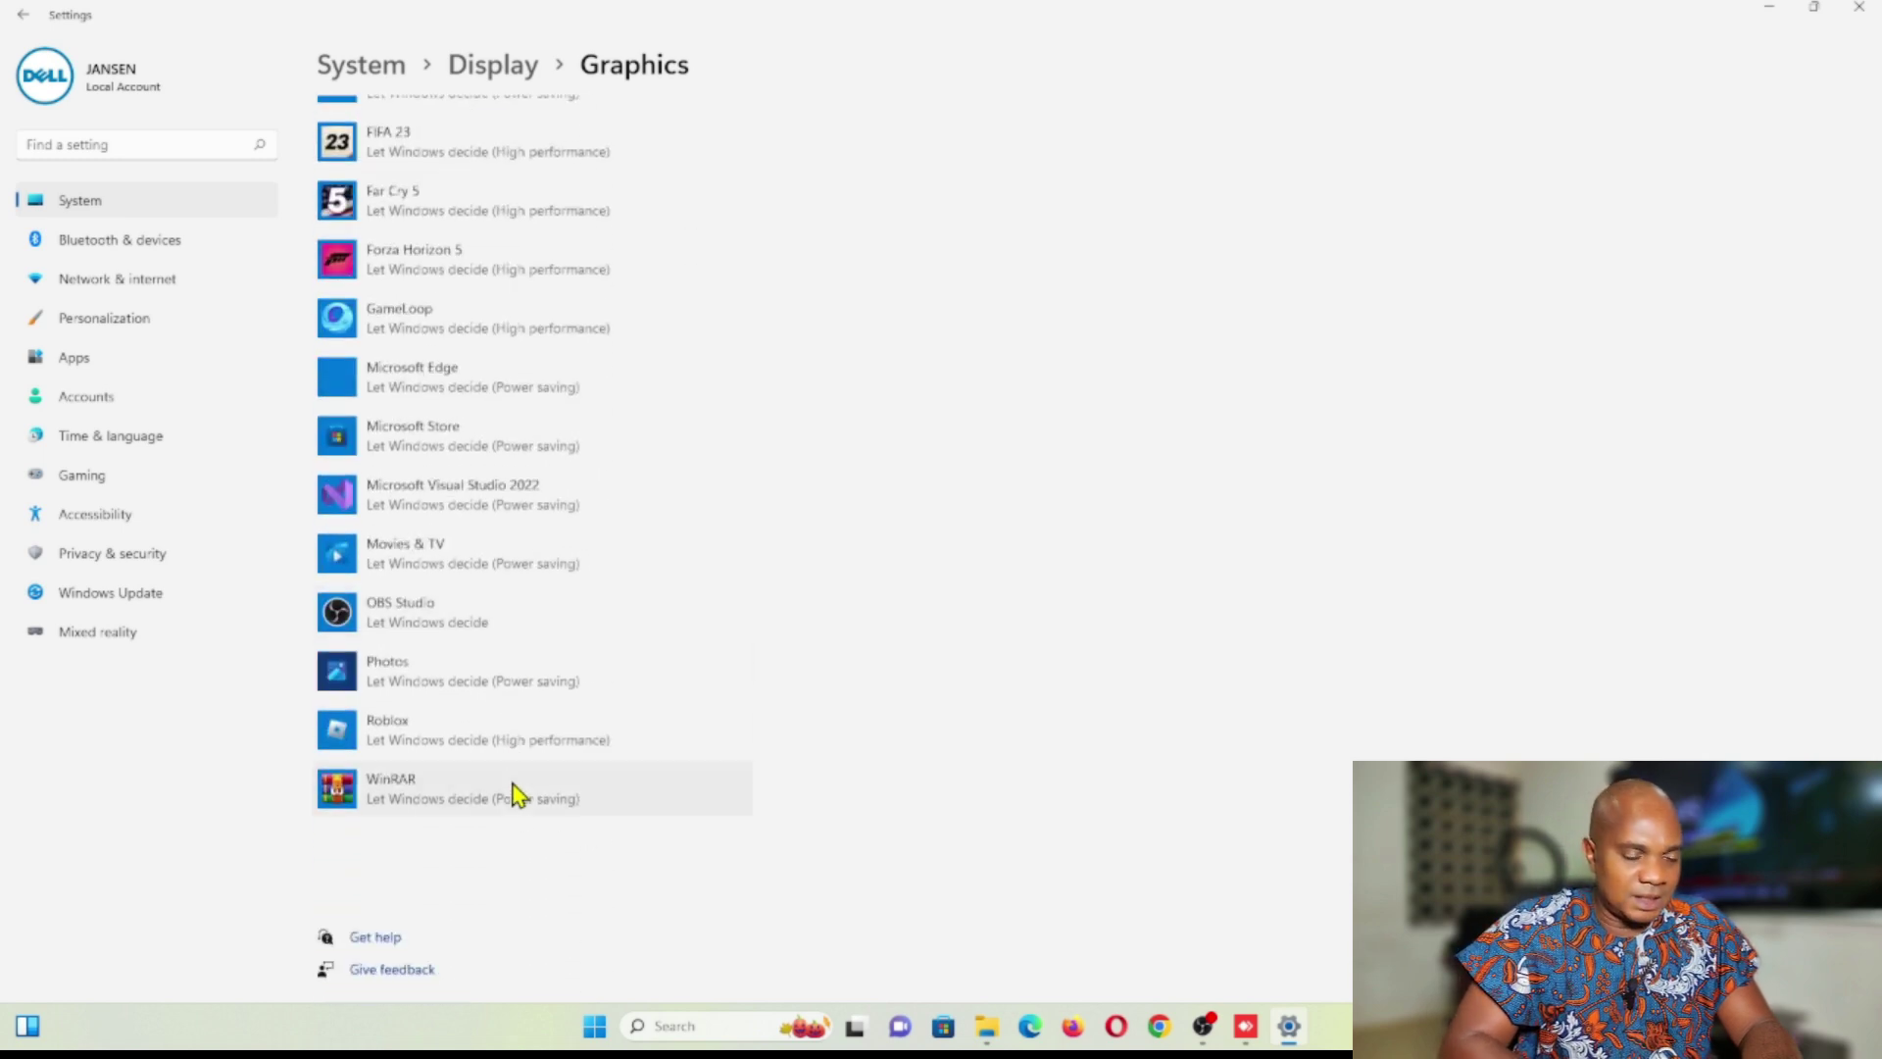
{"action": "left_click", "coordinate": [426, 625]}
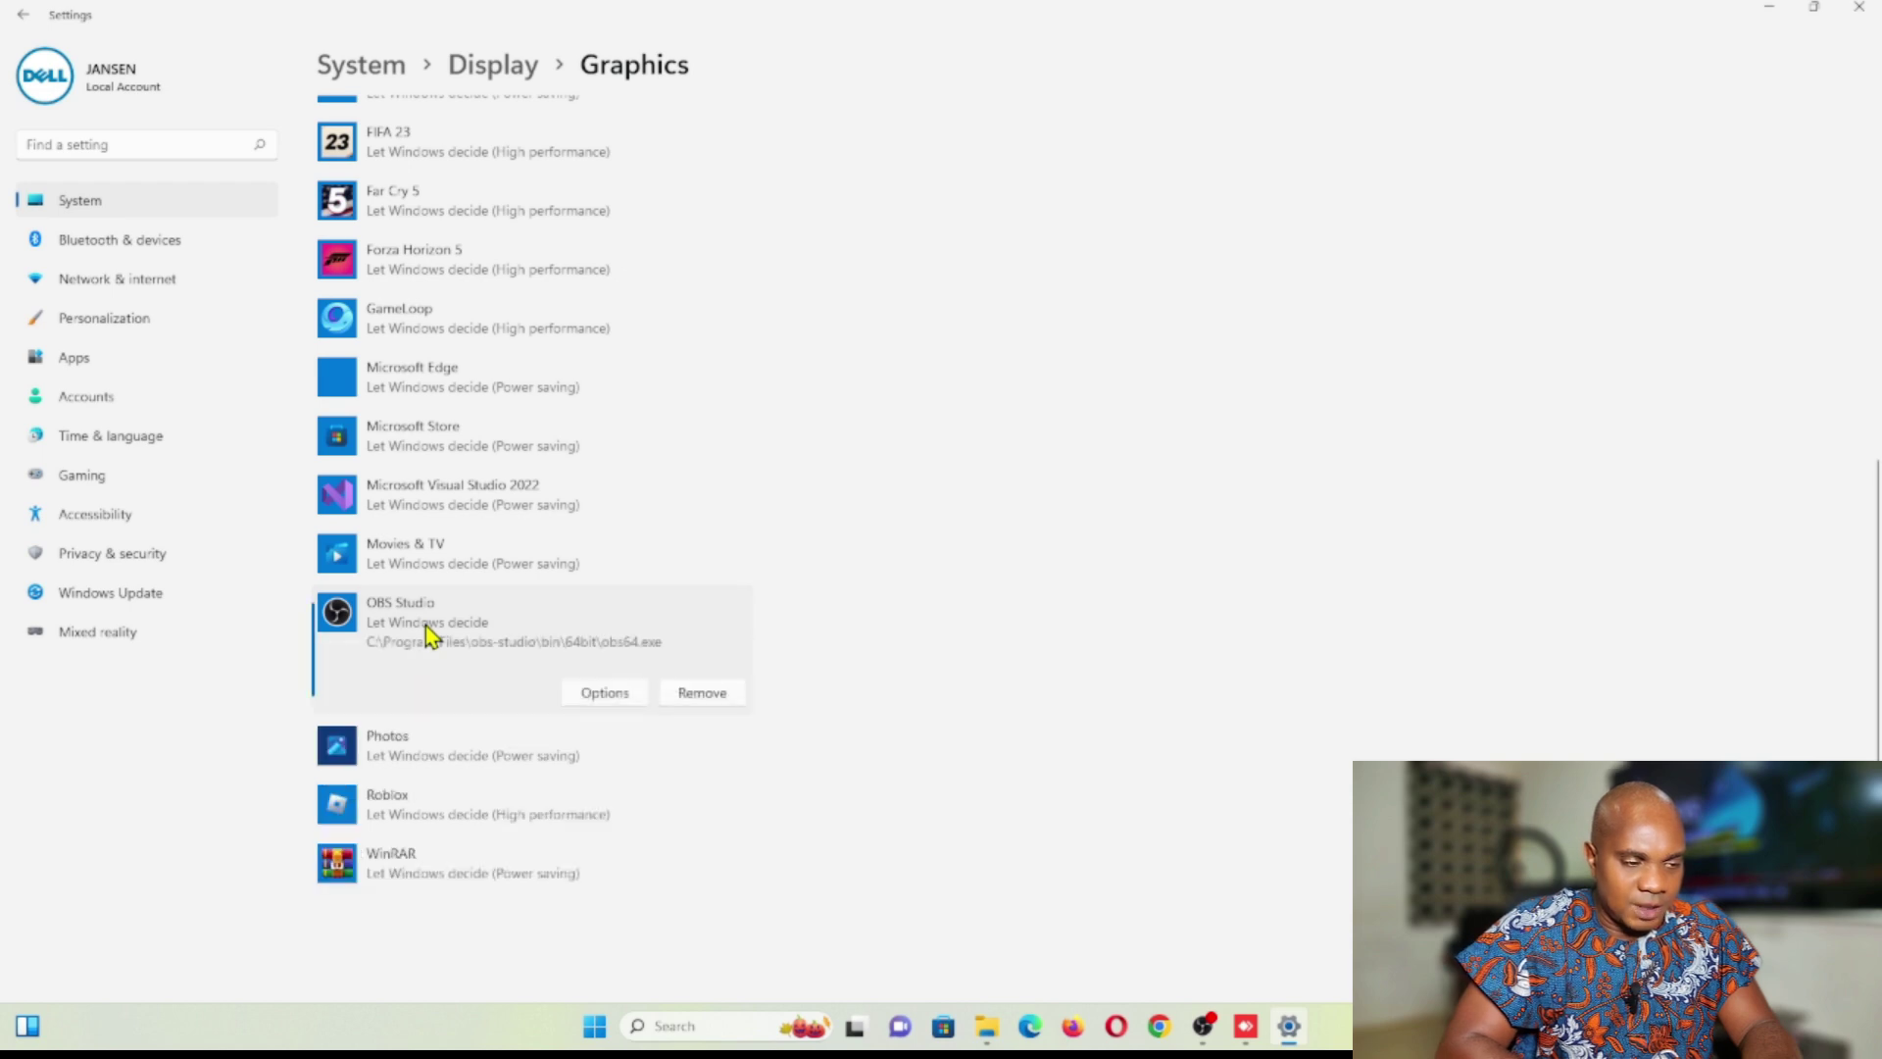
{"action": "left_click", "coordinate": [605, 694]}
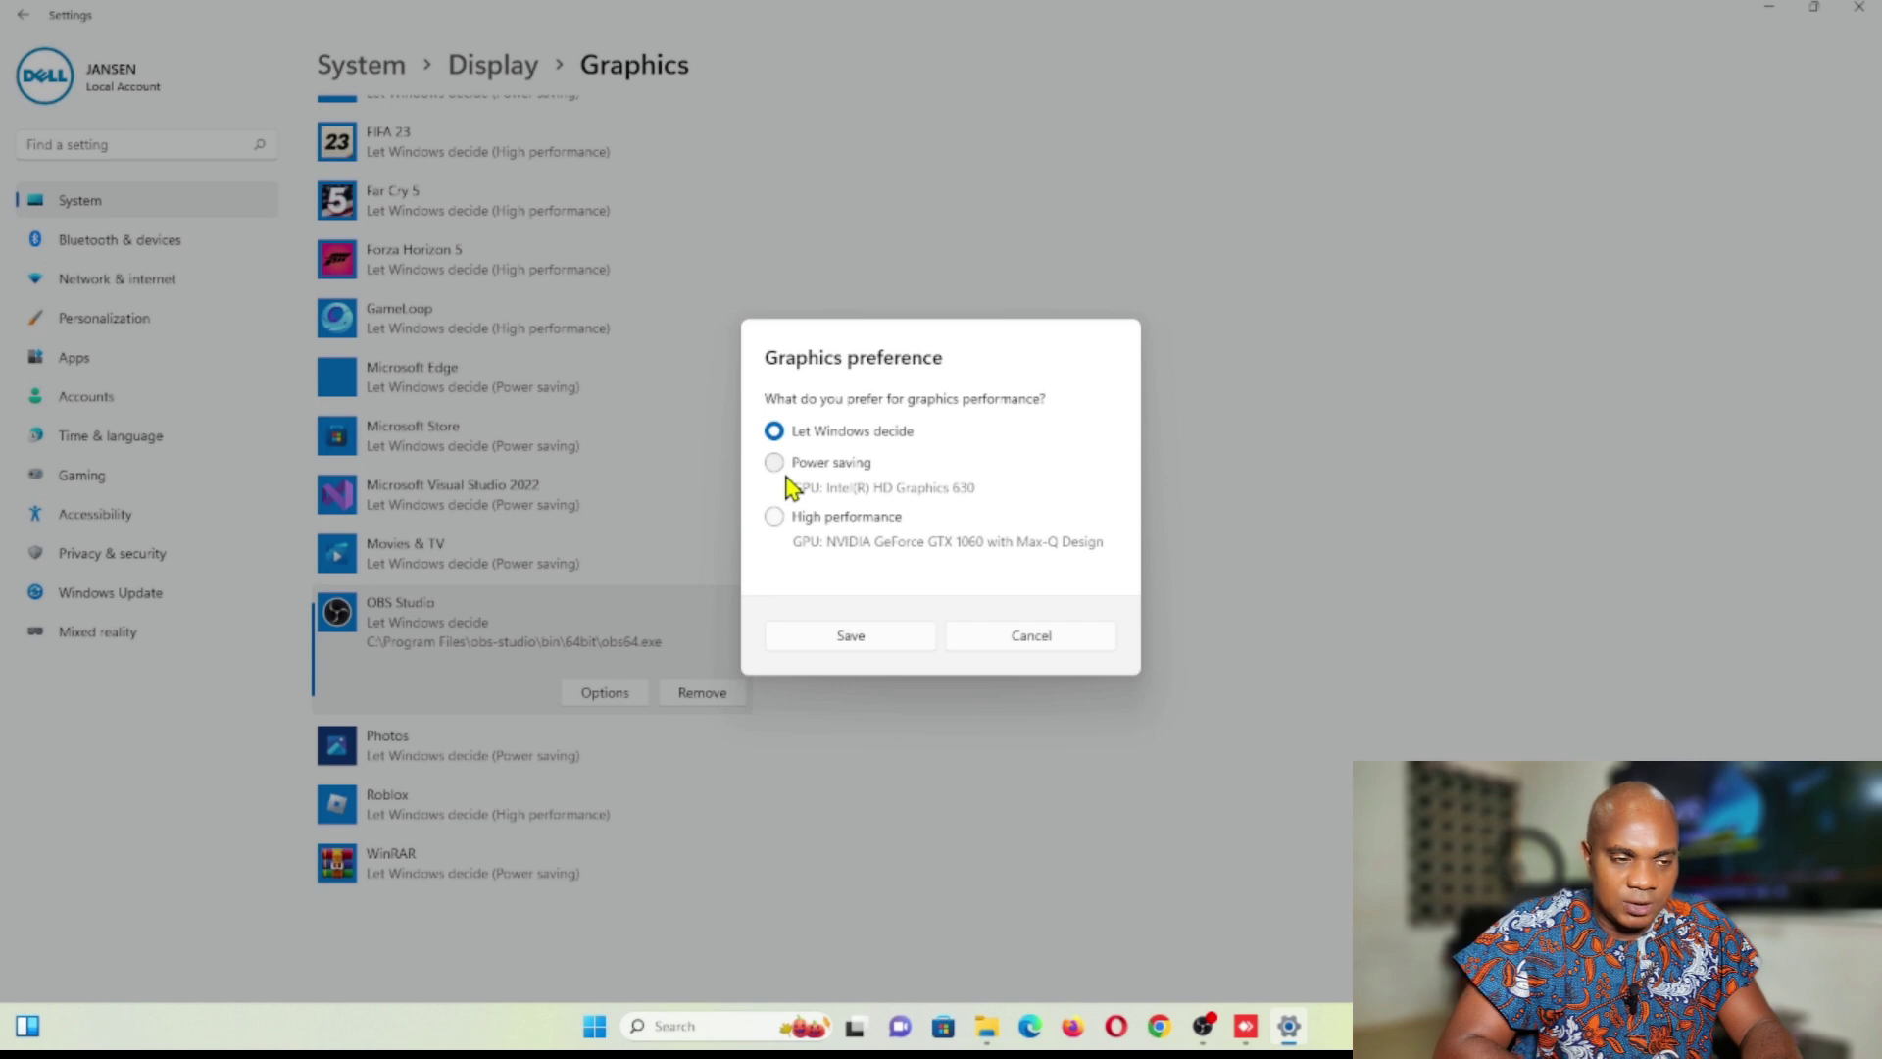
{"action": "left_click", "coordinate": [1031, 637]}
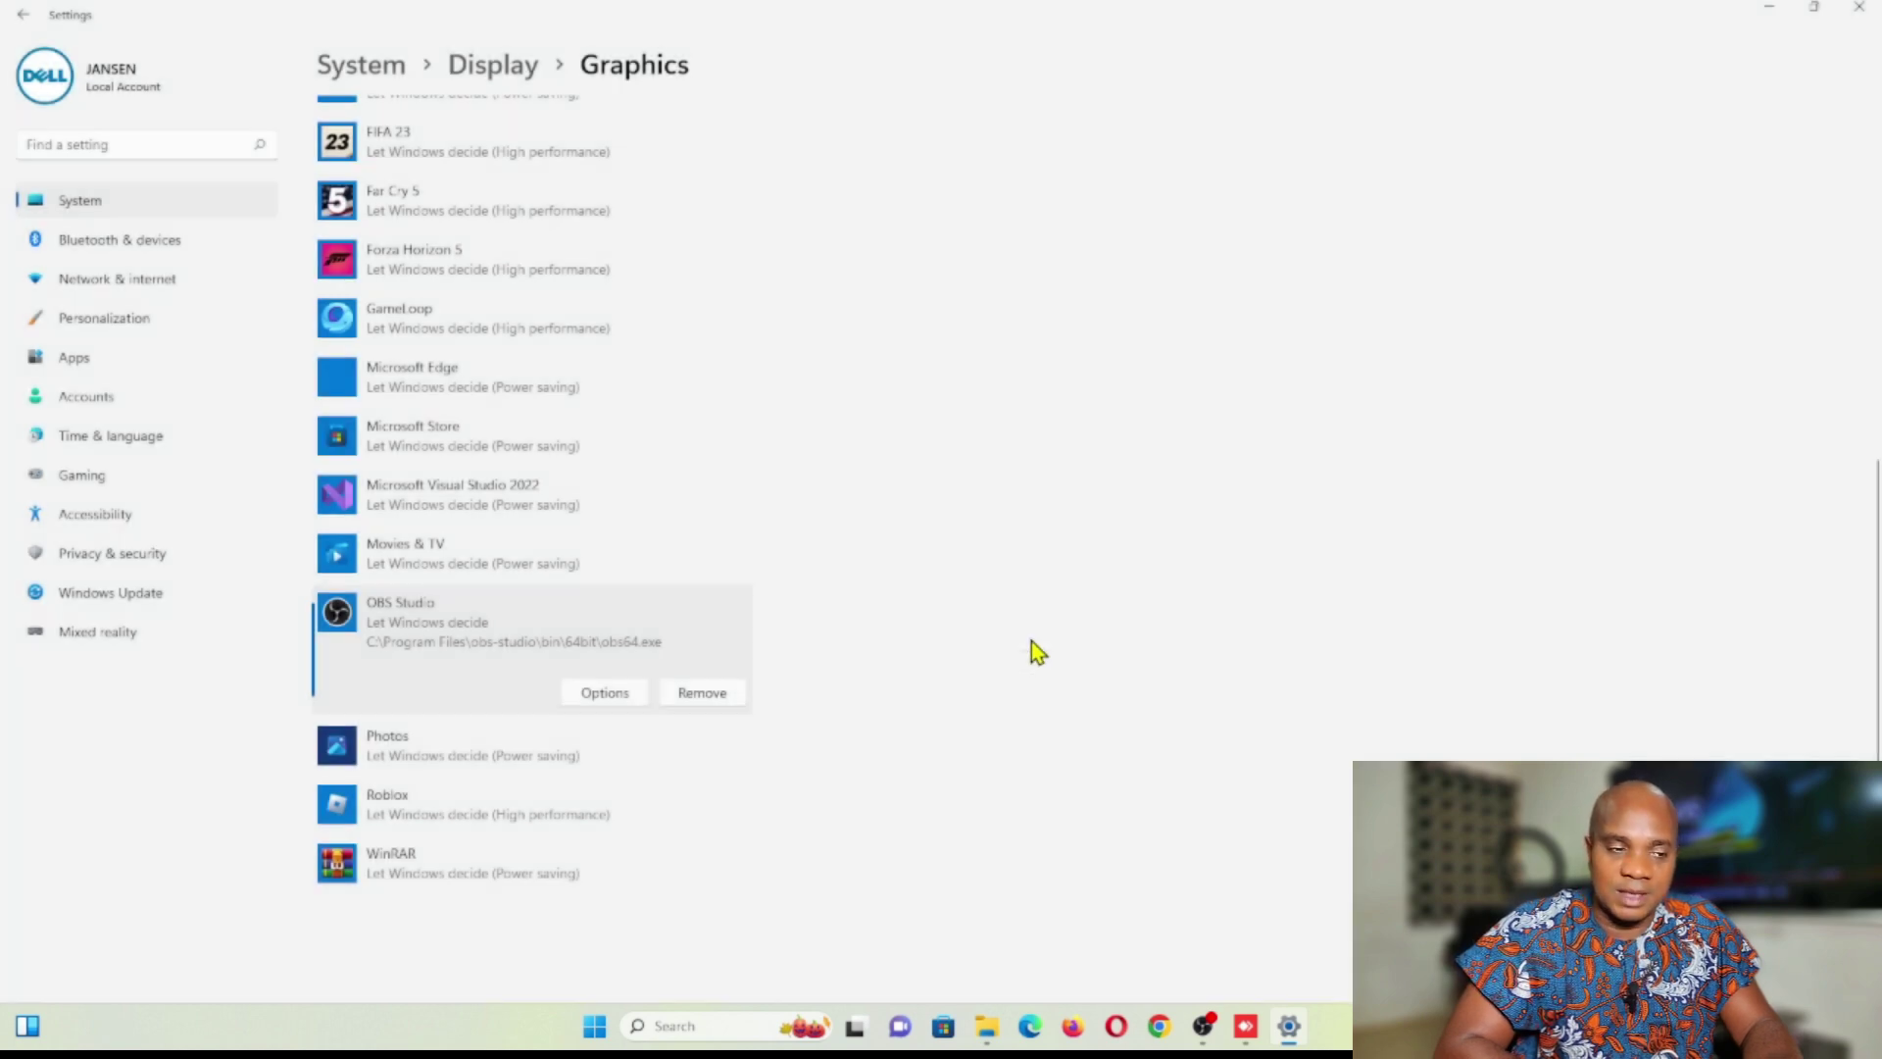
{"action": "left_click", "coordinate": [718, 697]}
{"action": "key", "text": "Up"}
{"action": "key", "text": "Up"}
{"action": "key", "text": "Up"}
{"action": "key", "text": "Up"}
{"action": "key", "text": "Up"}
{"action": "key", "text": "Up"}
{"action": "key", "text": "Up"}
{"action": "key", "text": "Up"}
{"action": "key", "text": "Up"}
{"action": "key", "text": "Up"}
{"action": "key", "text": "Up"}
{"action": "key", "text": "Up"}
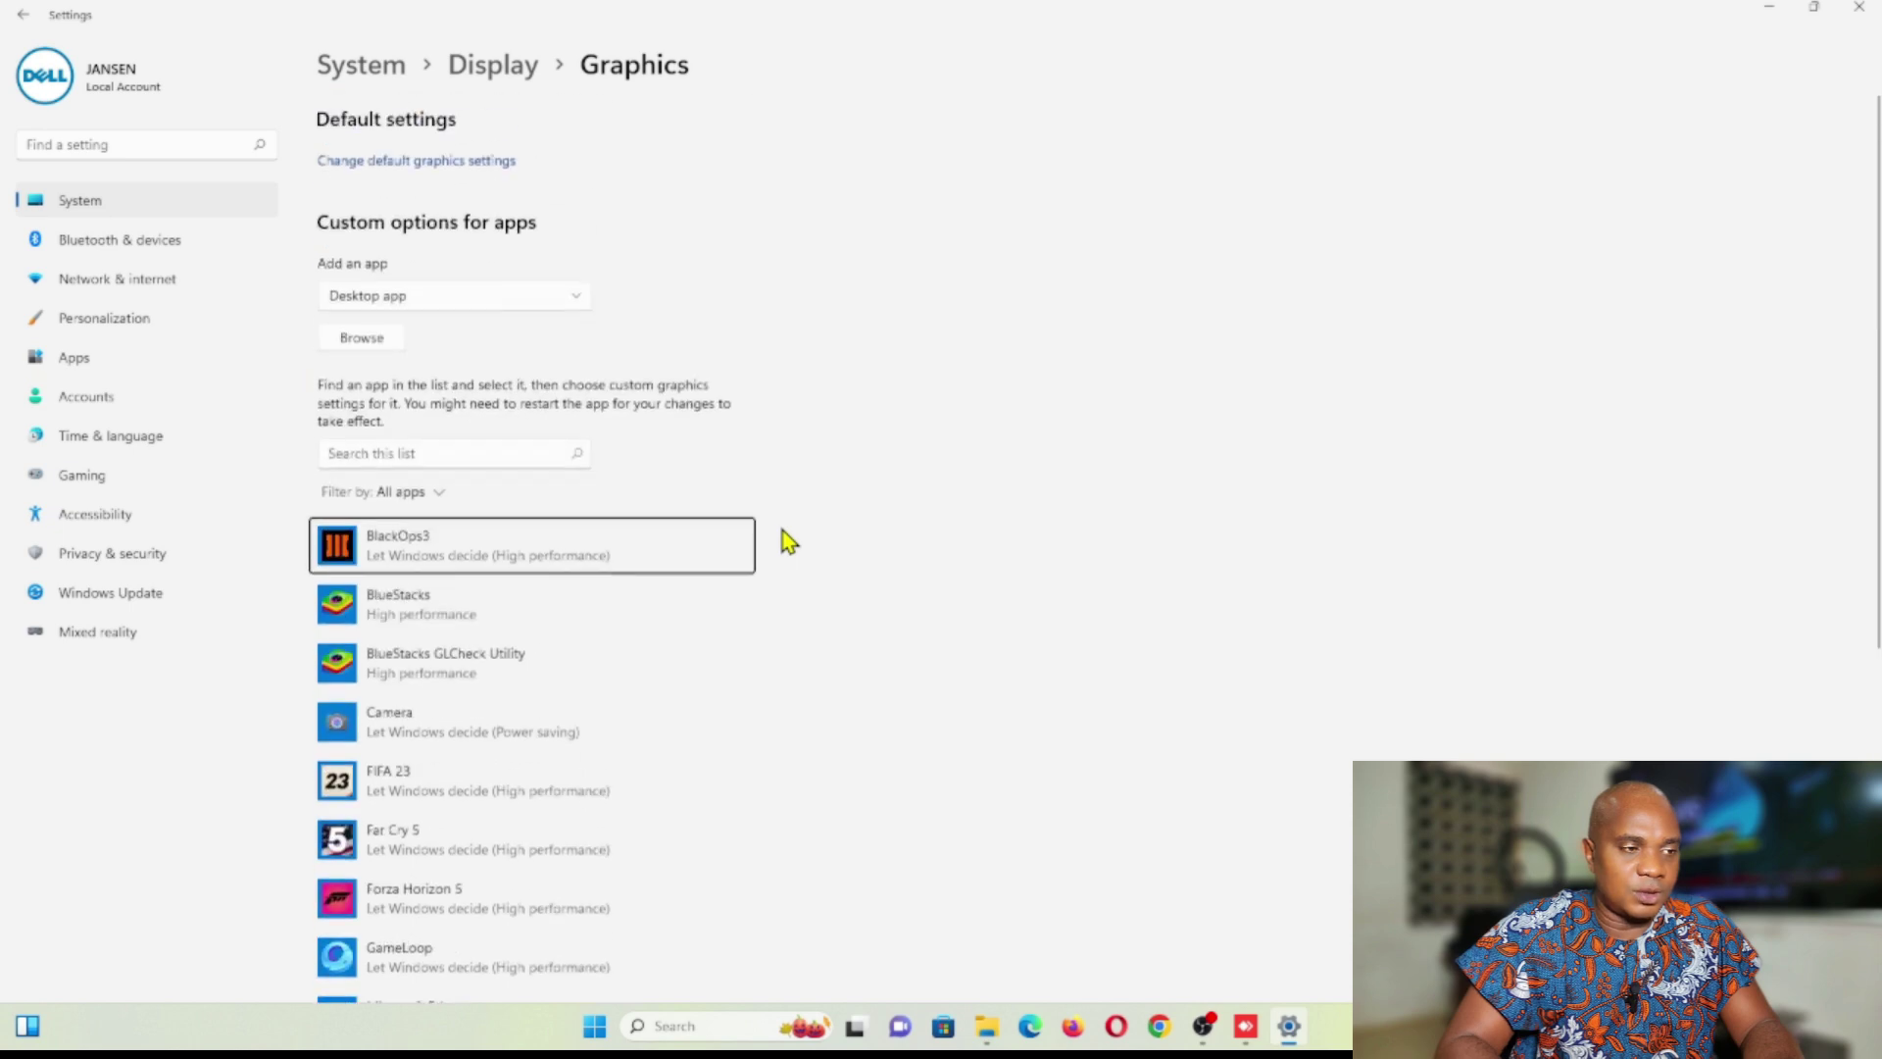
Add obs64 from C:\Program Files\obs-studio\bin\64bit to the graphics app list.
{"action": "left_click", "coordinate": [379, 337]}
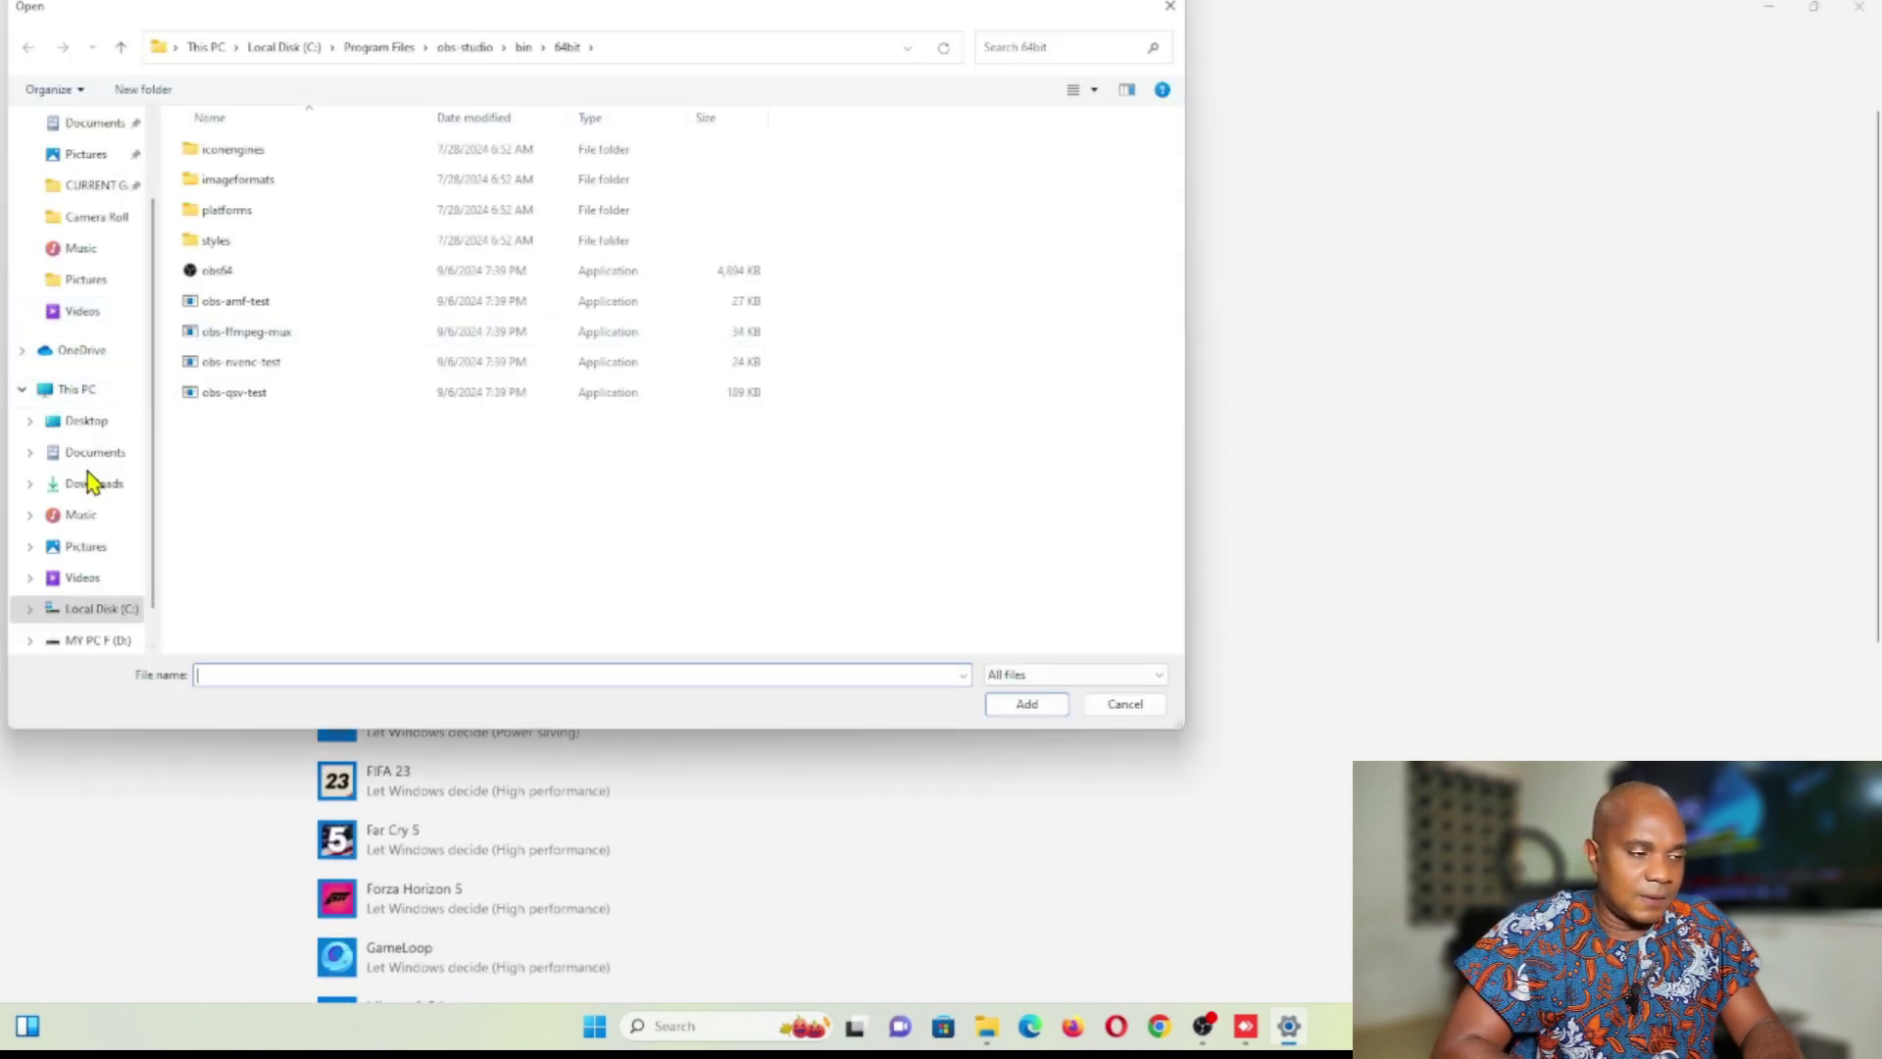
{"action": "left_click", "coordinate": [74, 390]}
{"action": "left_click", "coordinate": [327, 309]}
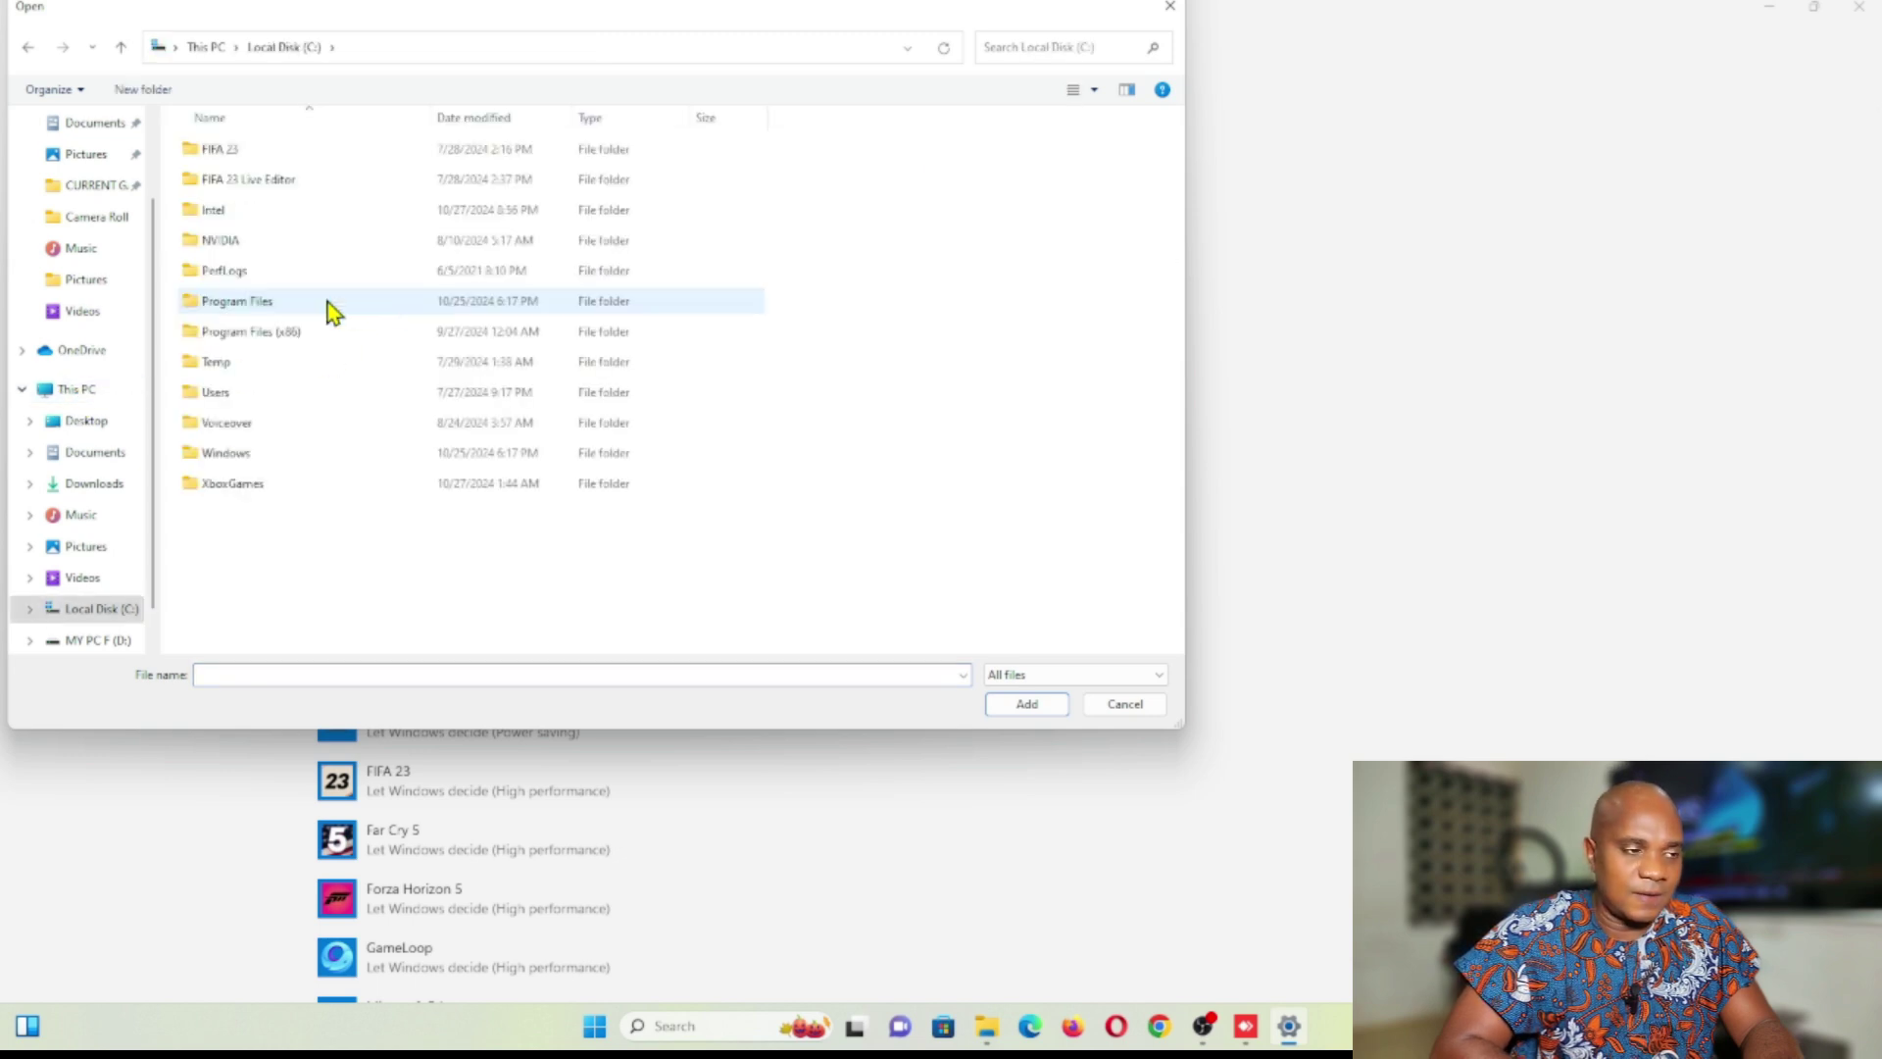
{"action": "double_click", "coordinate": [301, 316]}
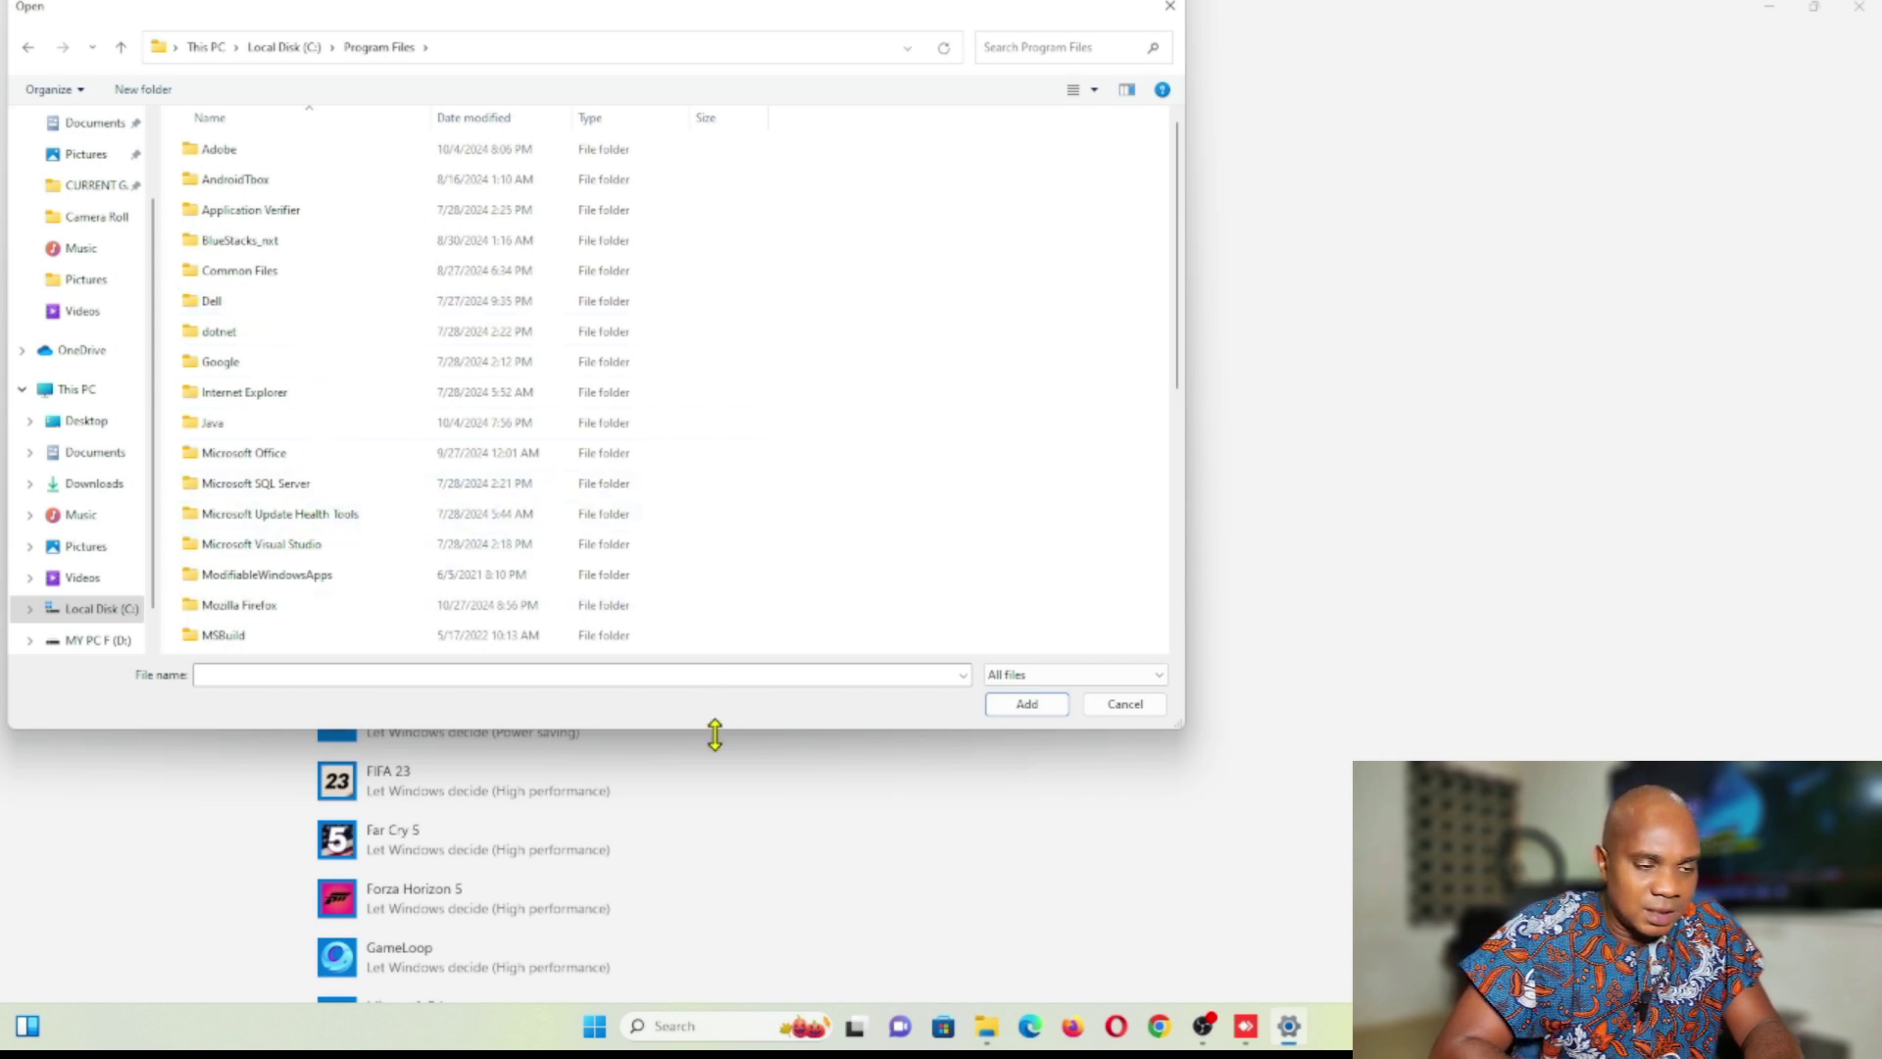
{"action": "left_click_drag", "start_coordinate": [715, 735], "coordinate": [717, 939]}
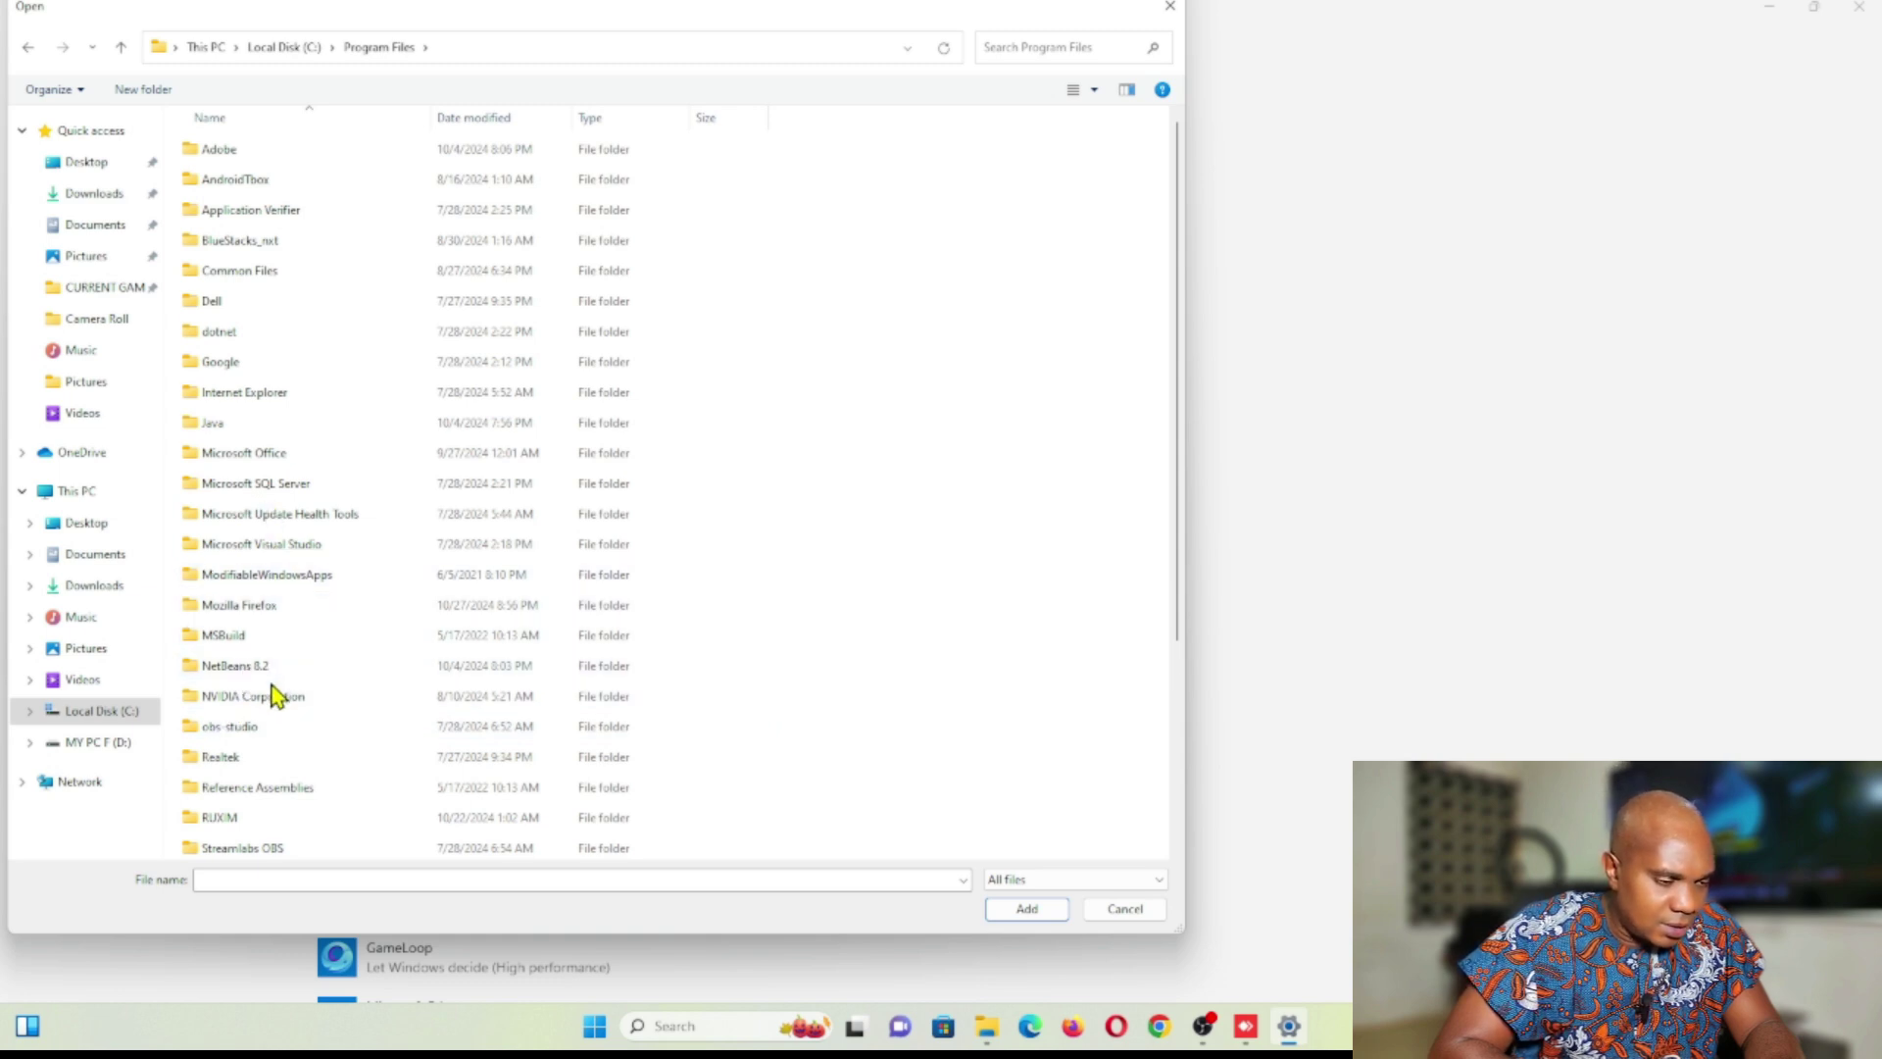
{"action": "double_click", "coordinate": [281, 728]}
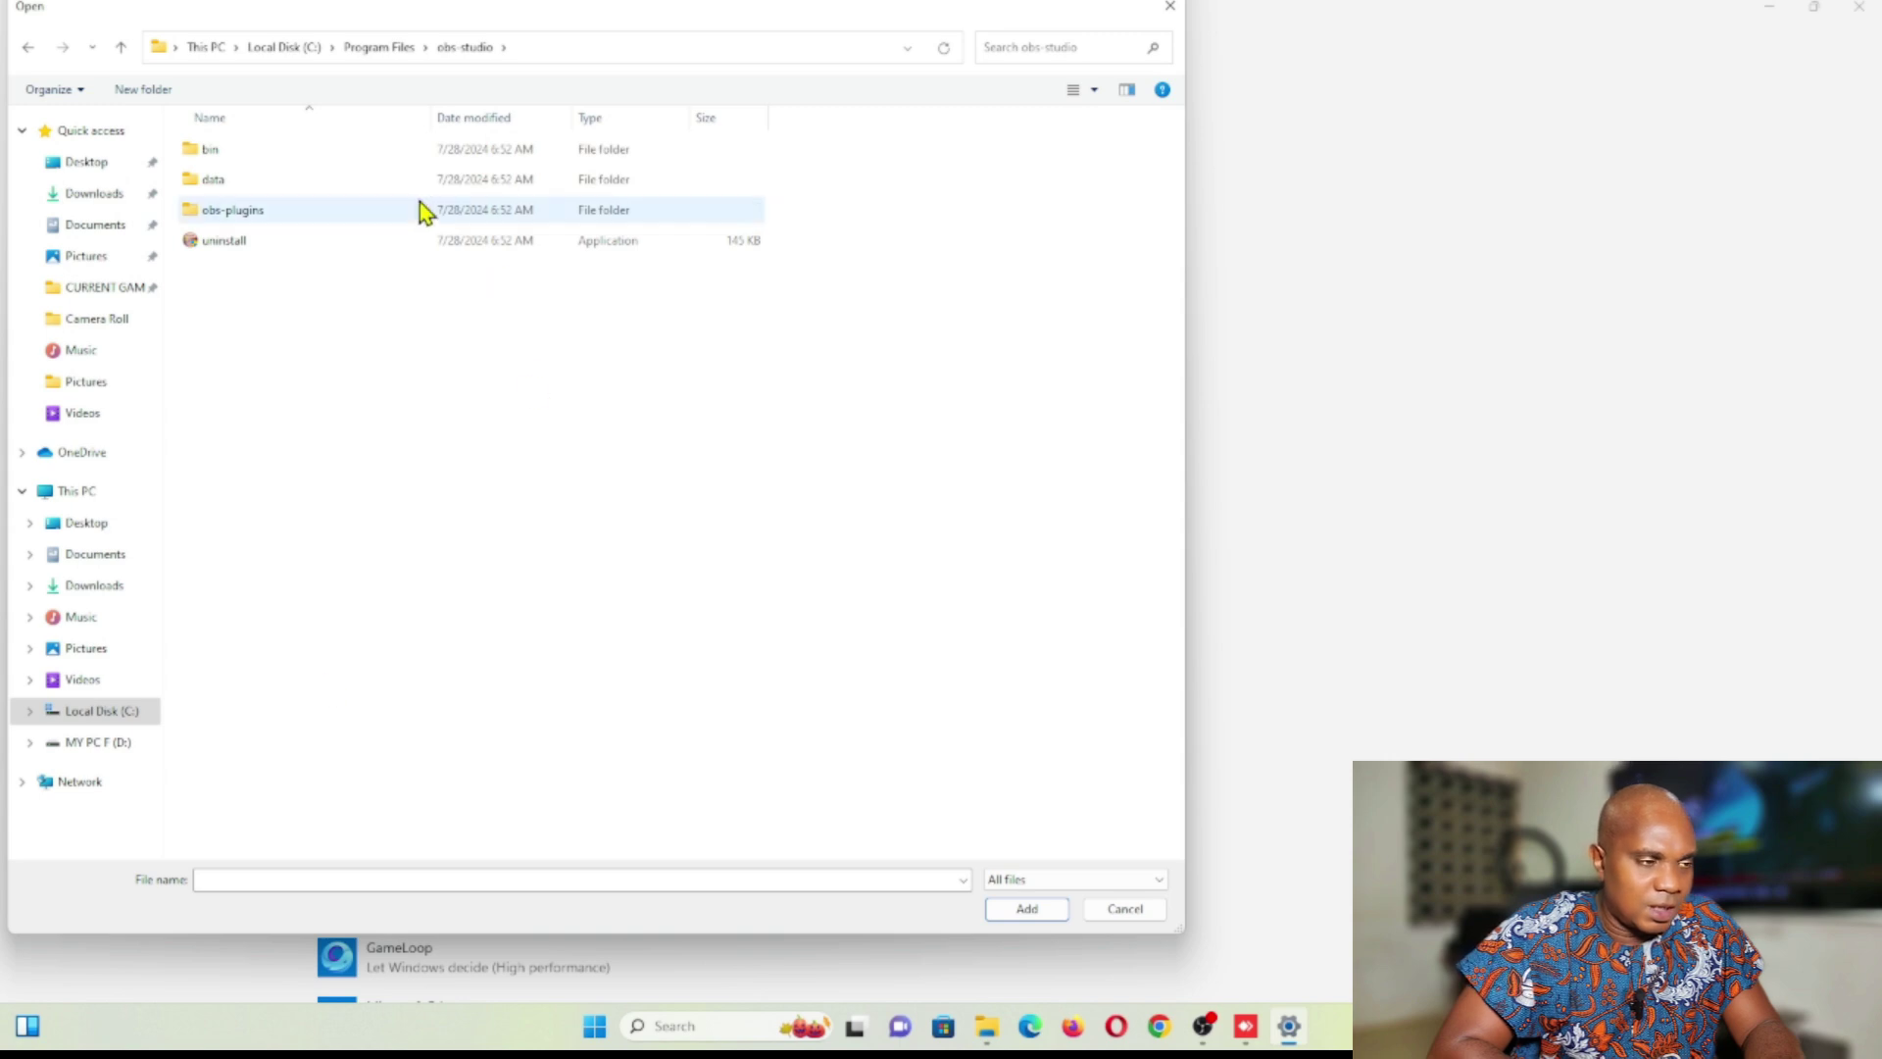
{"action": "double_click", "coordinate": [286, 157]}
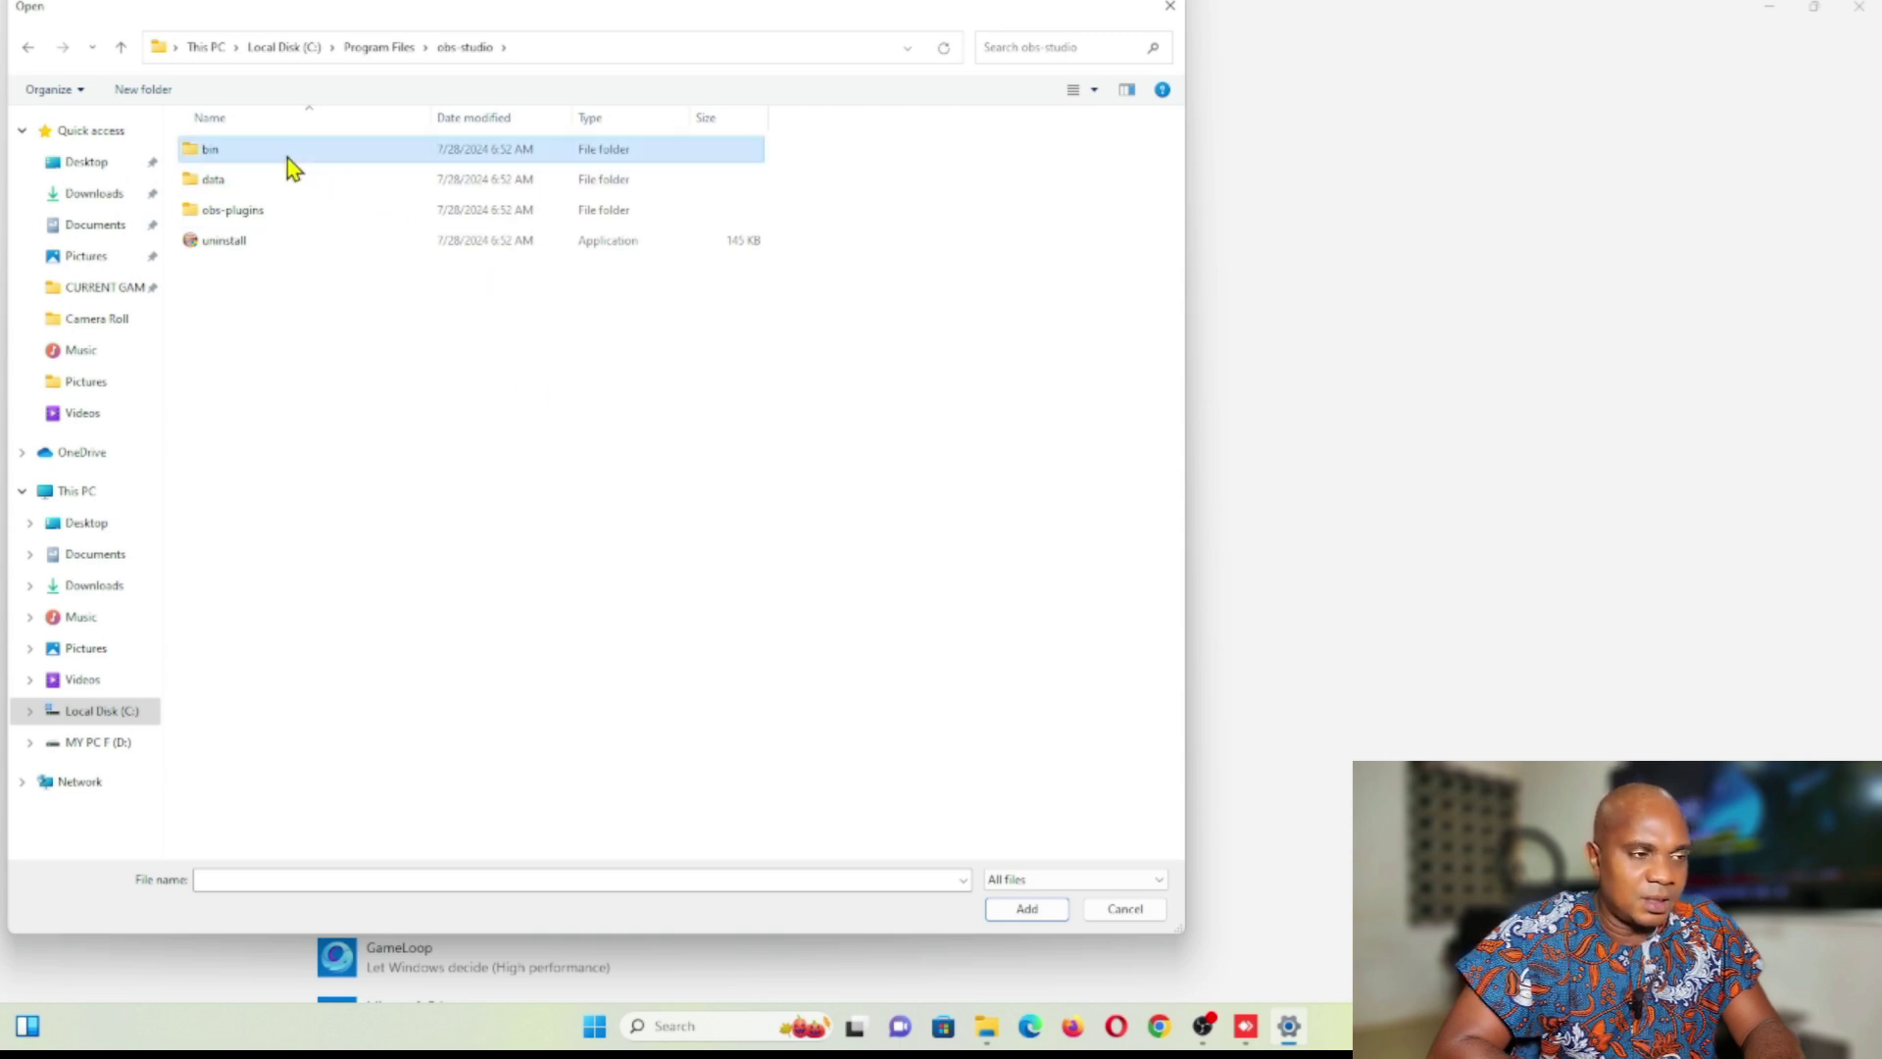
{"action": "double_click", "coordinate": [267, 160]}
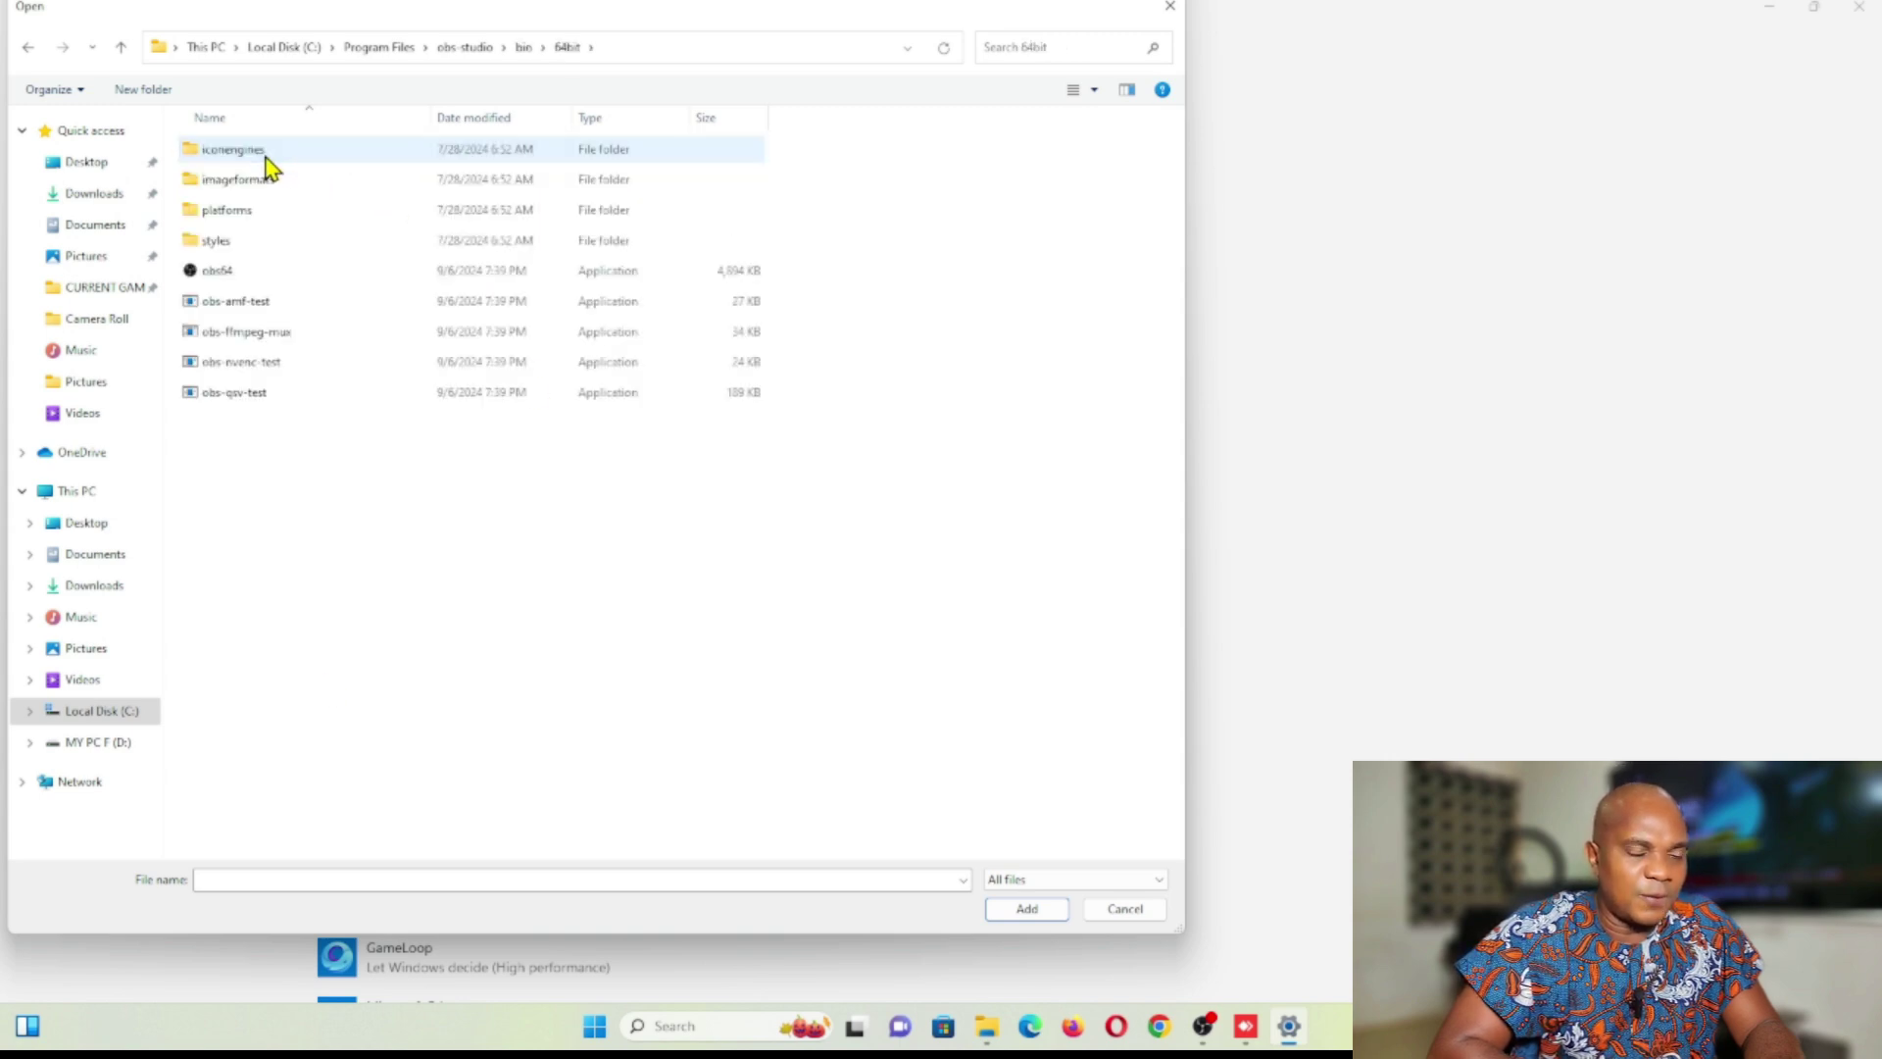
{"action": "double_click", "coordinate": [234, 278]}
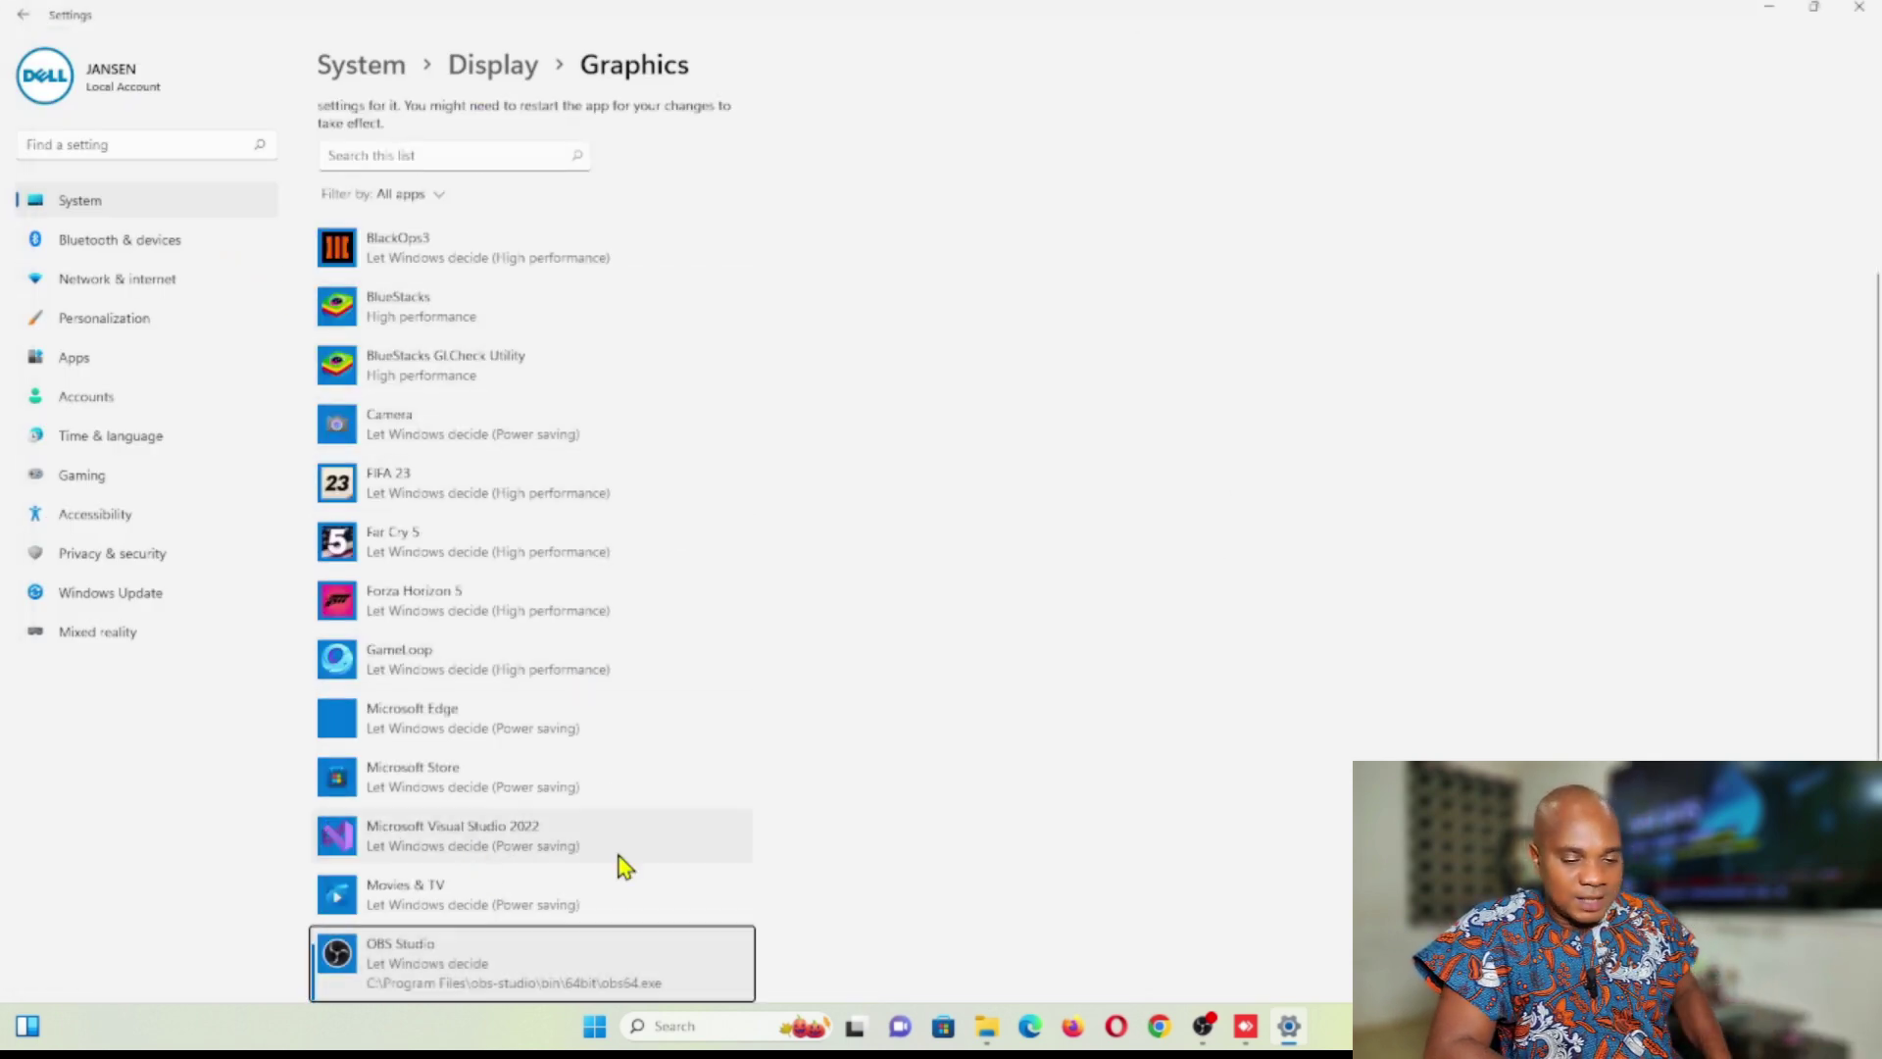
Save Power saving as the graphics preference for the re-added OBS Studio entry.
{"action": "left_click", "coordinate": [603, 843]}
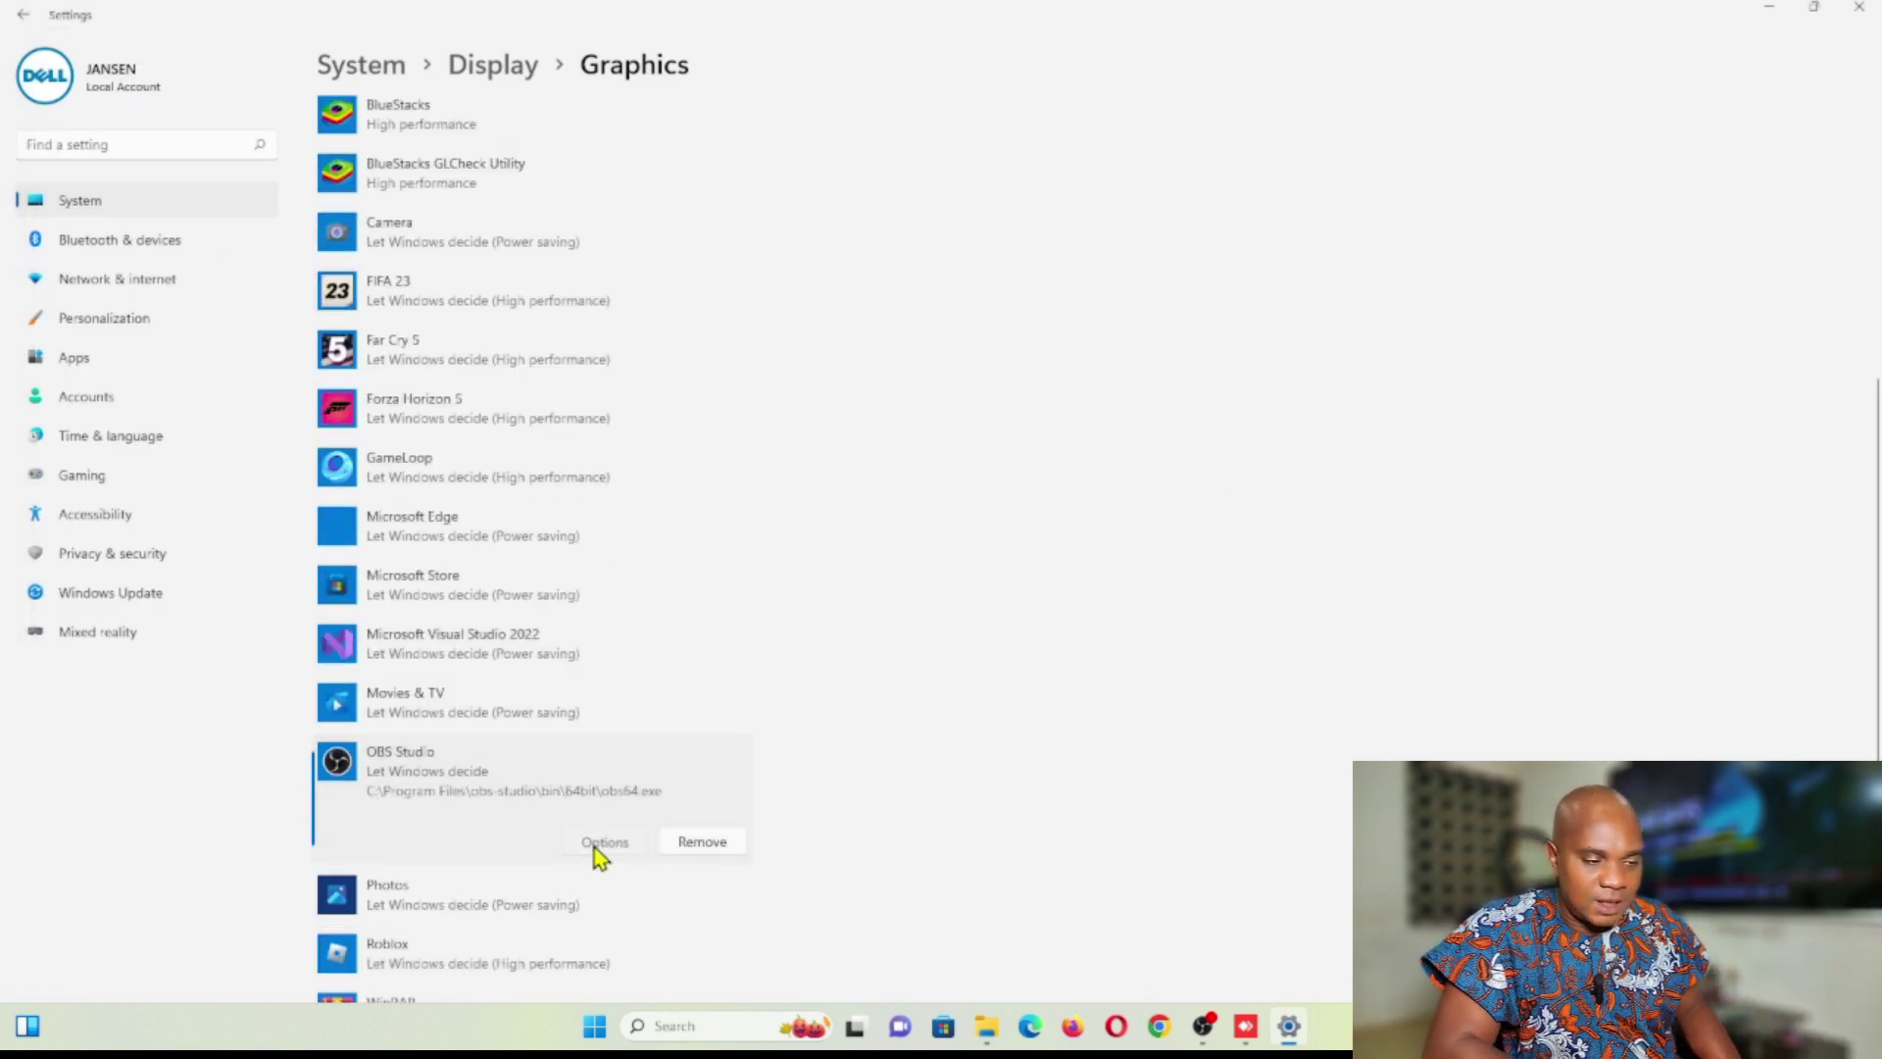
{"action": "left_click", "coordinate": [775, 463]}
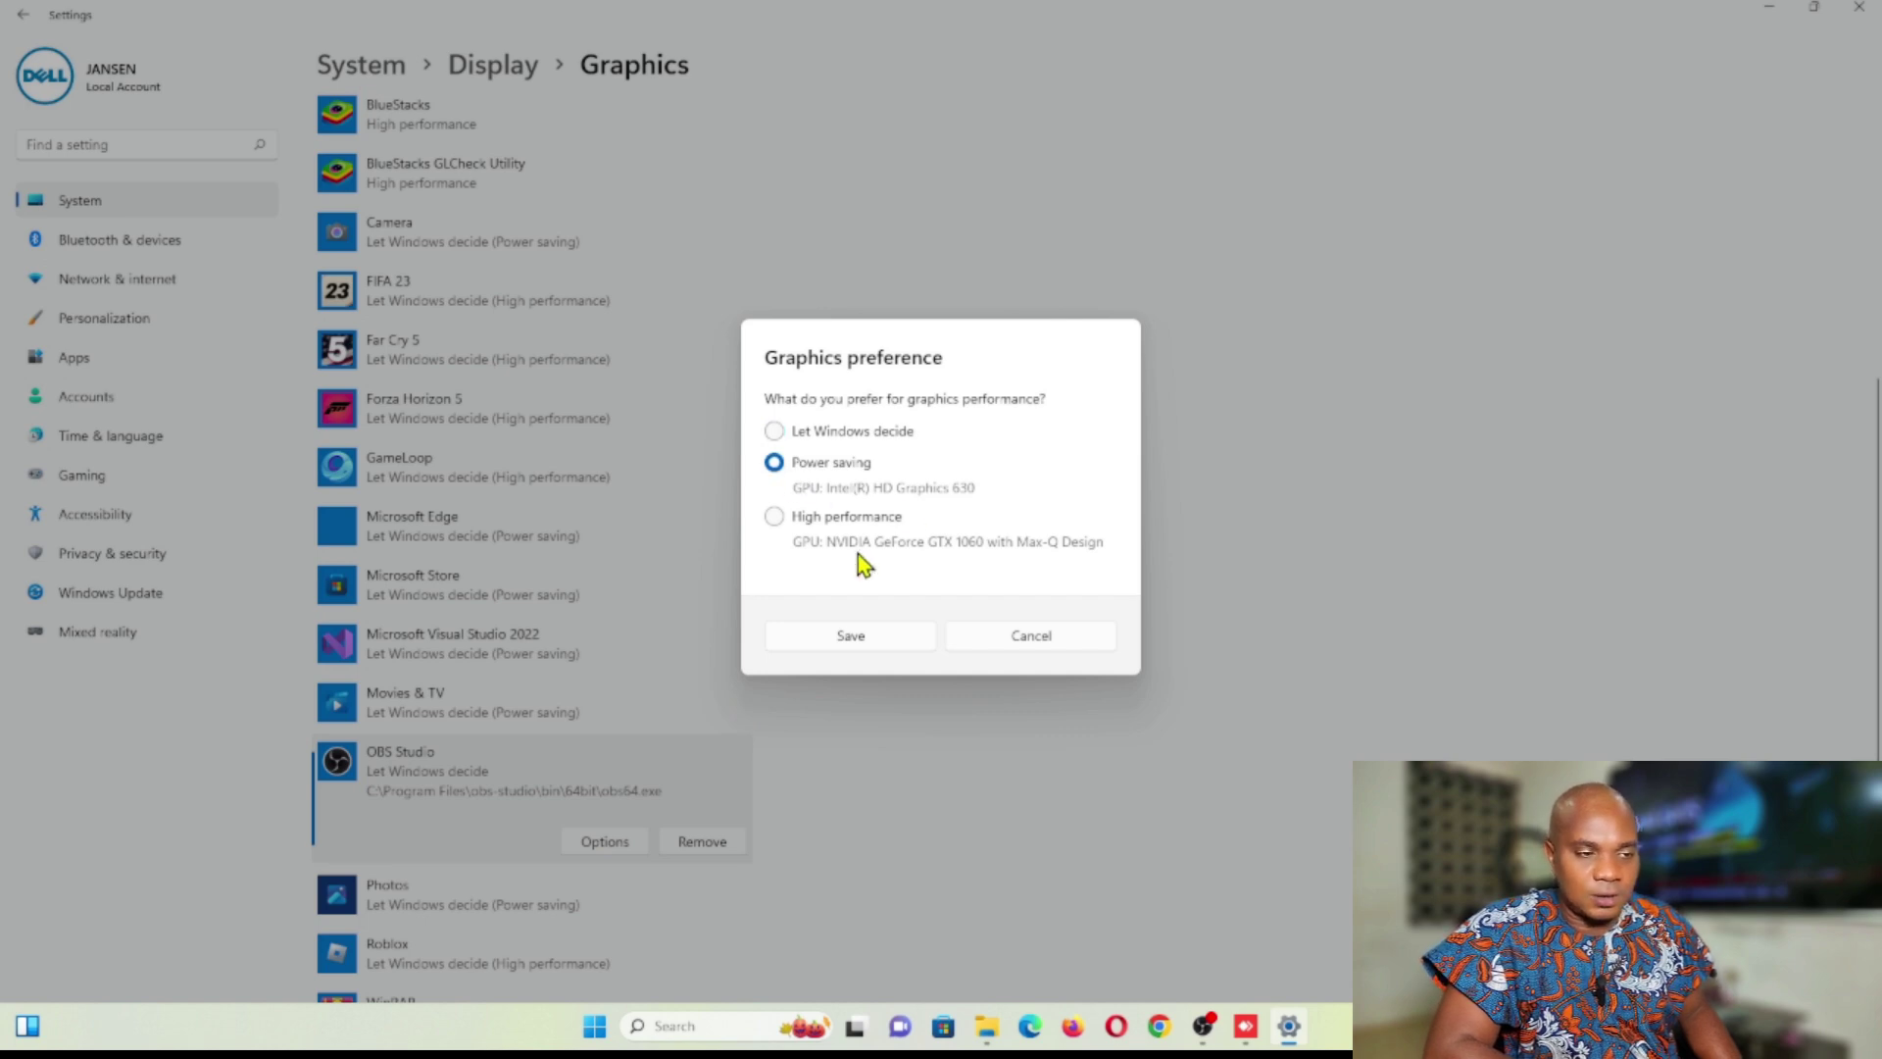
{"action": "left_click", "coordinate": [848, 637]}
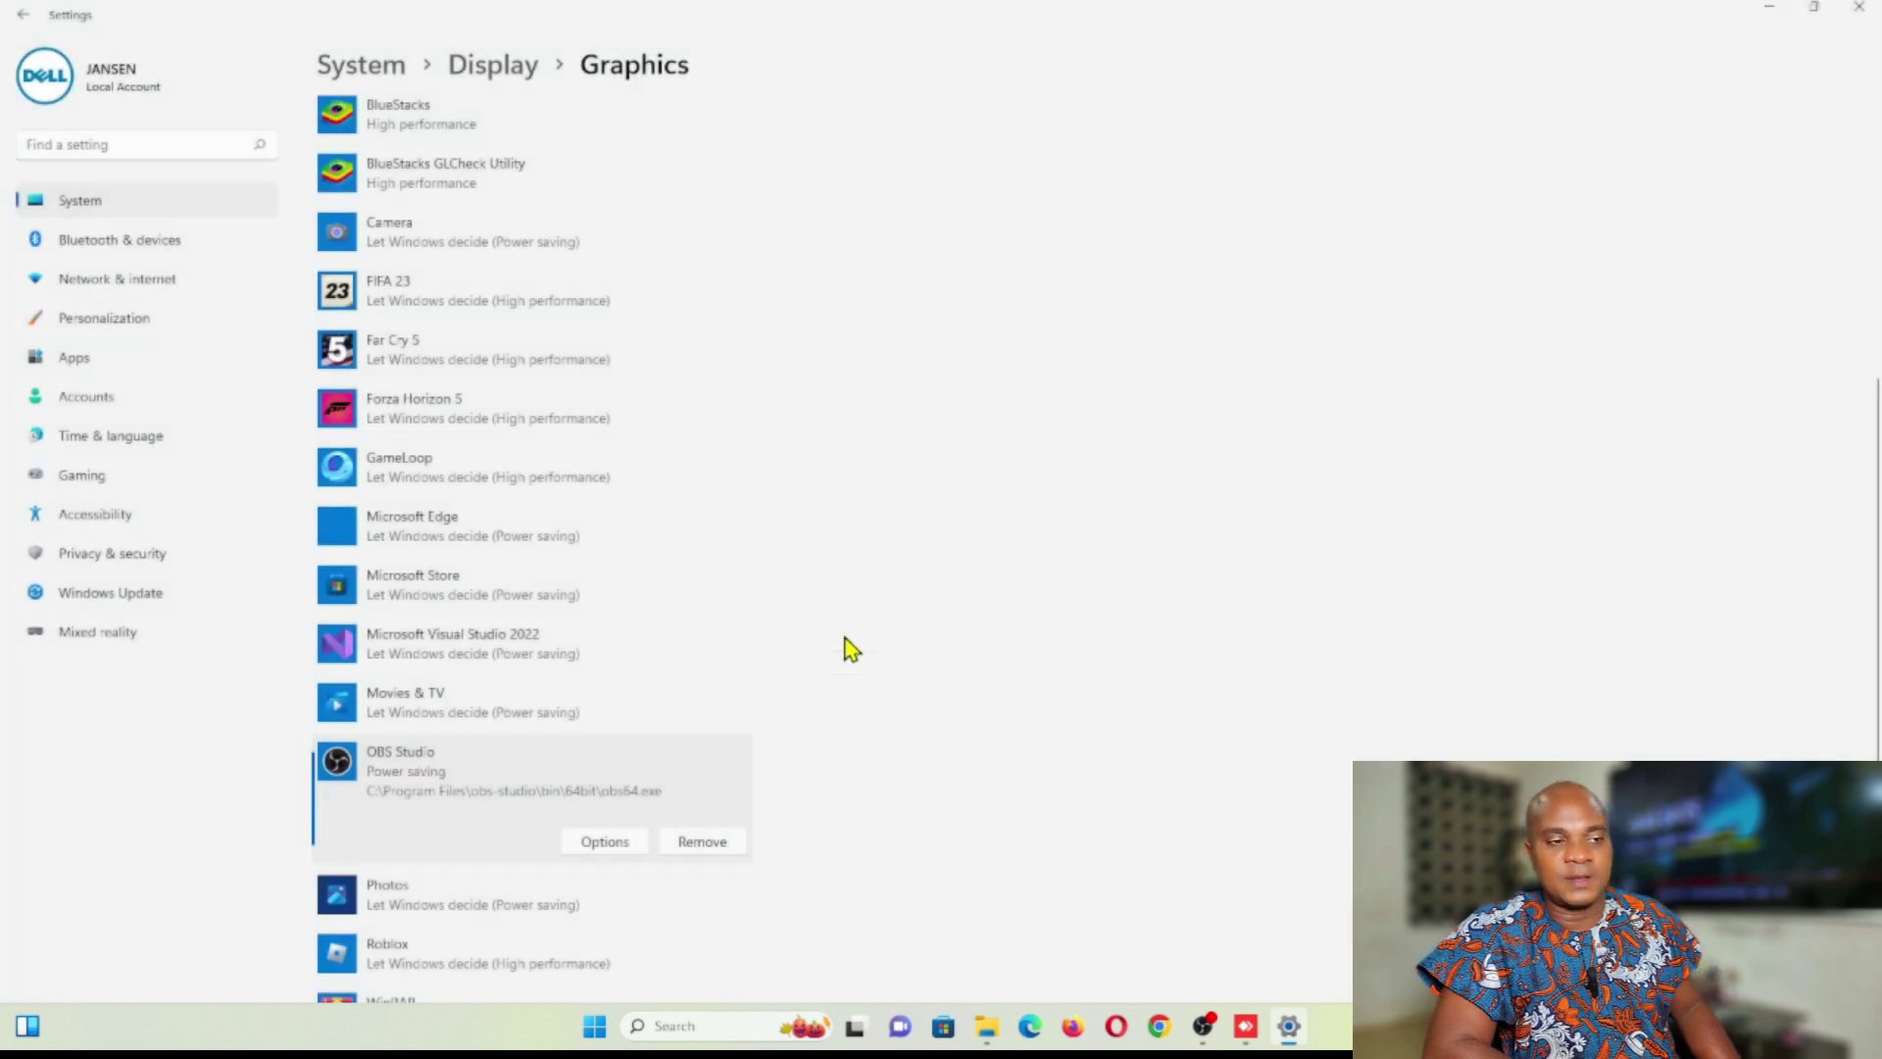